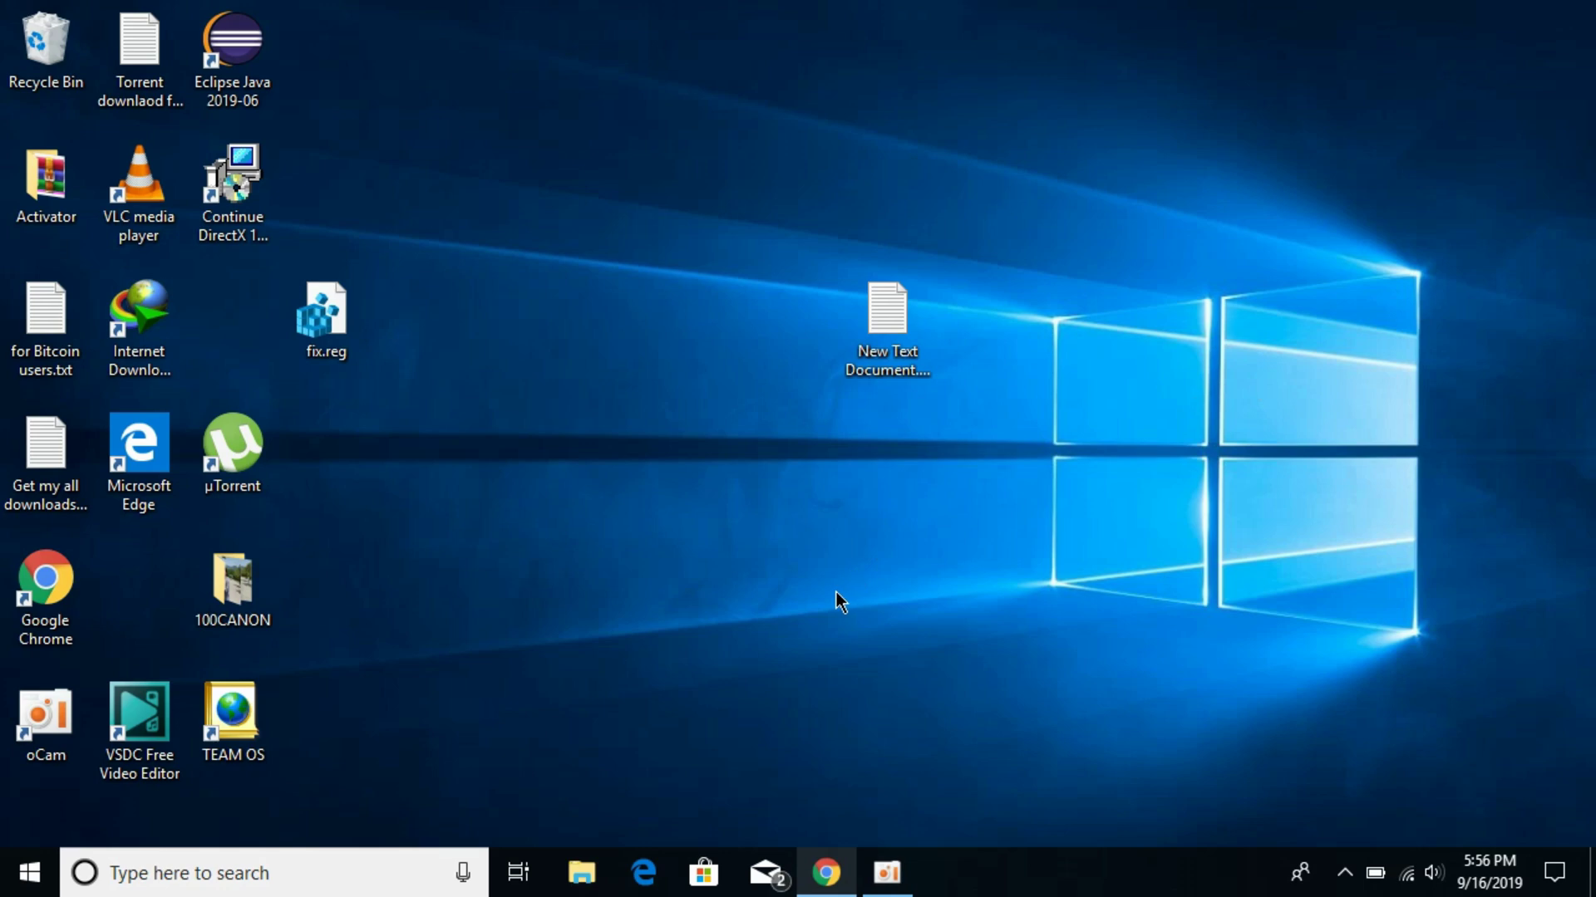
Step: Return to the msvcr120.dll download page in Chrome and scroll down to the versions table
left_click(813, 886)
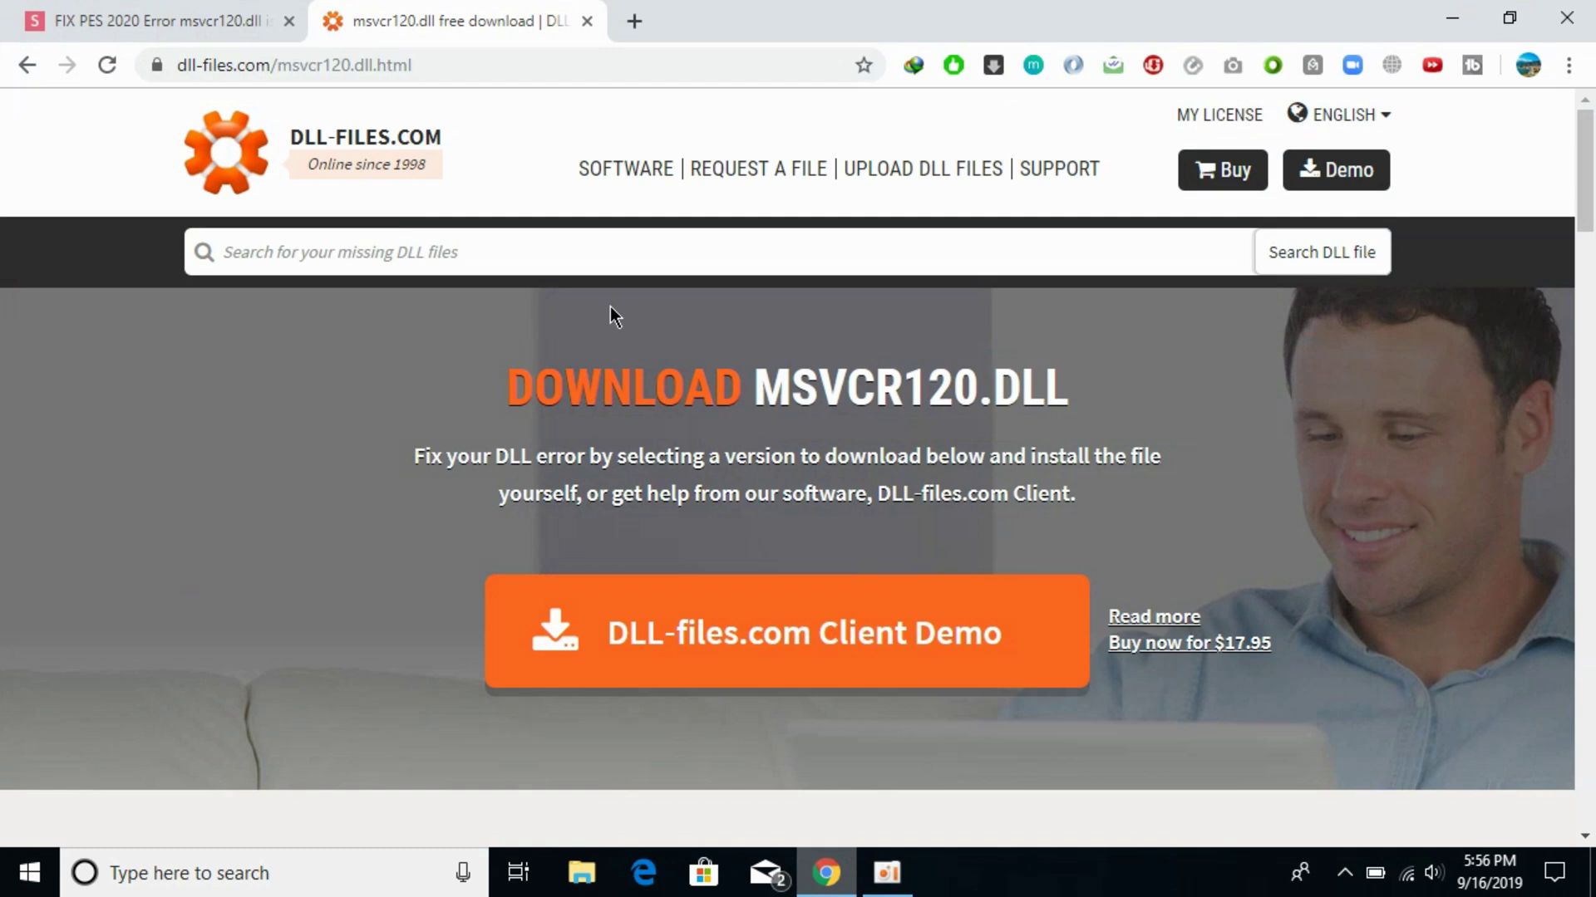
left_click(603, 67)
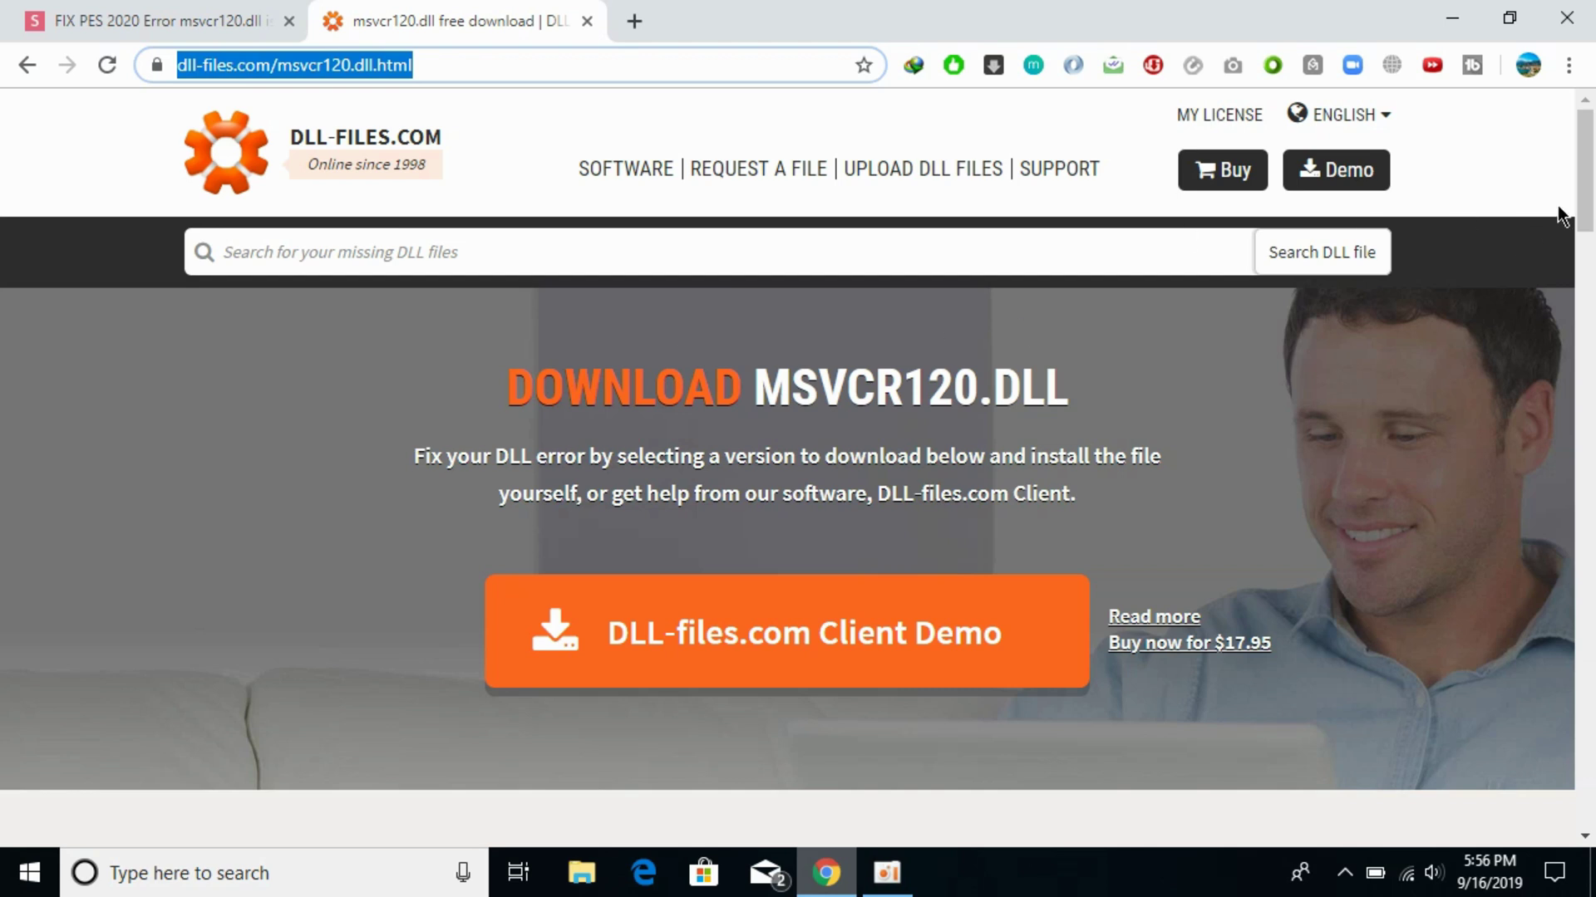
left_click_drag(1584, 212, 1584, 226)
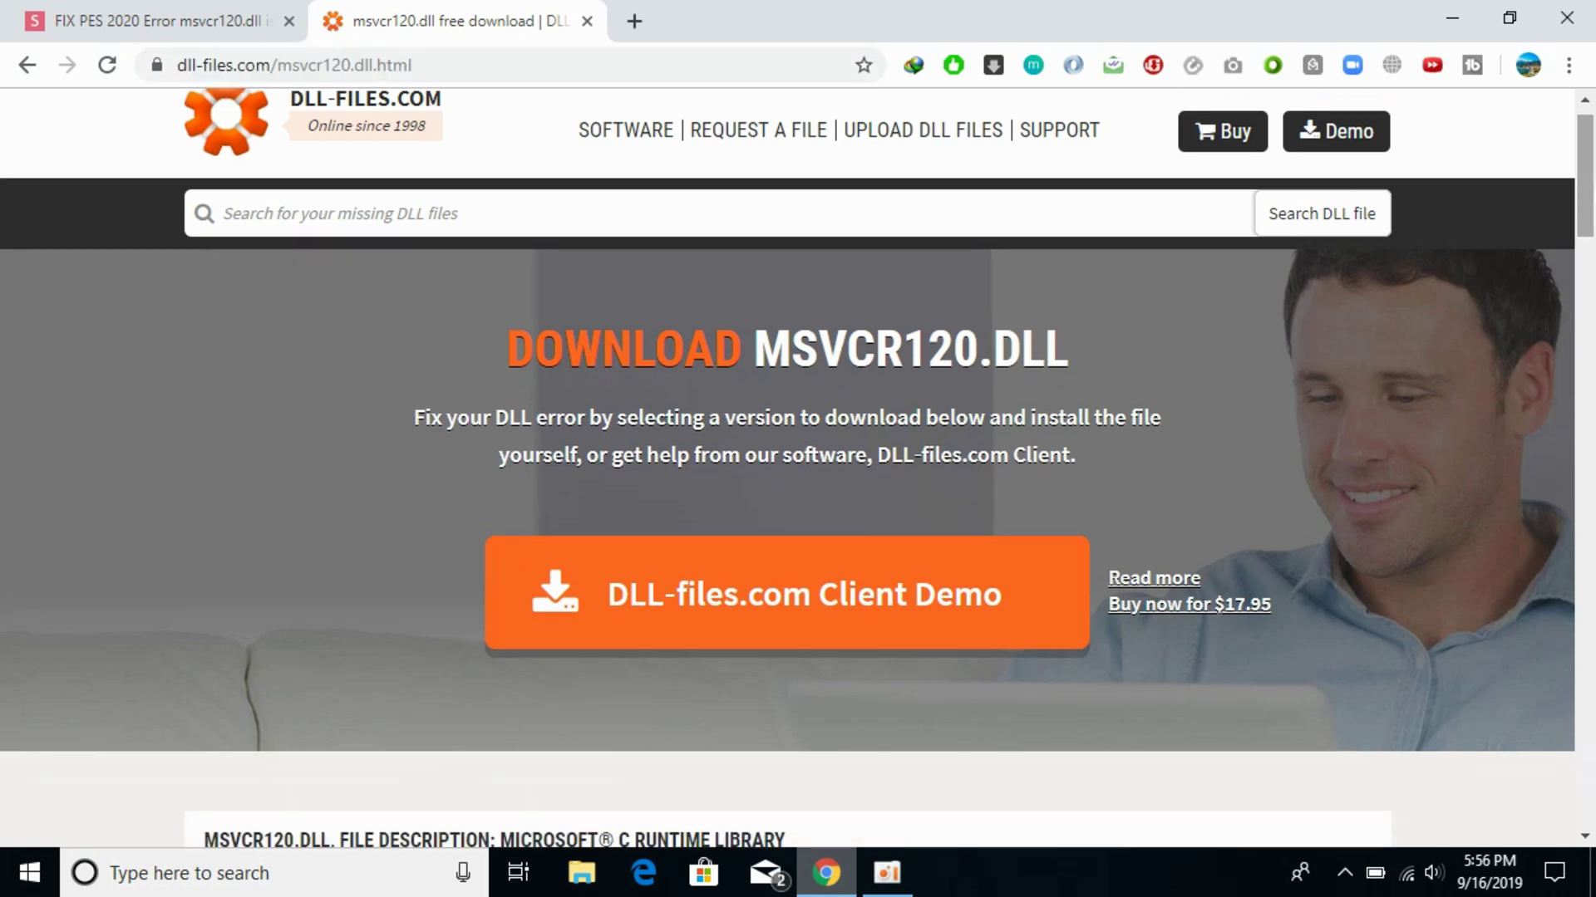
left_click(774, 60)
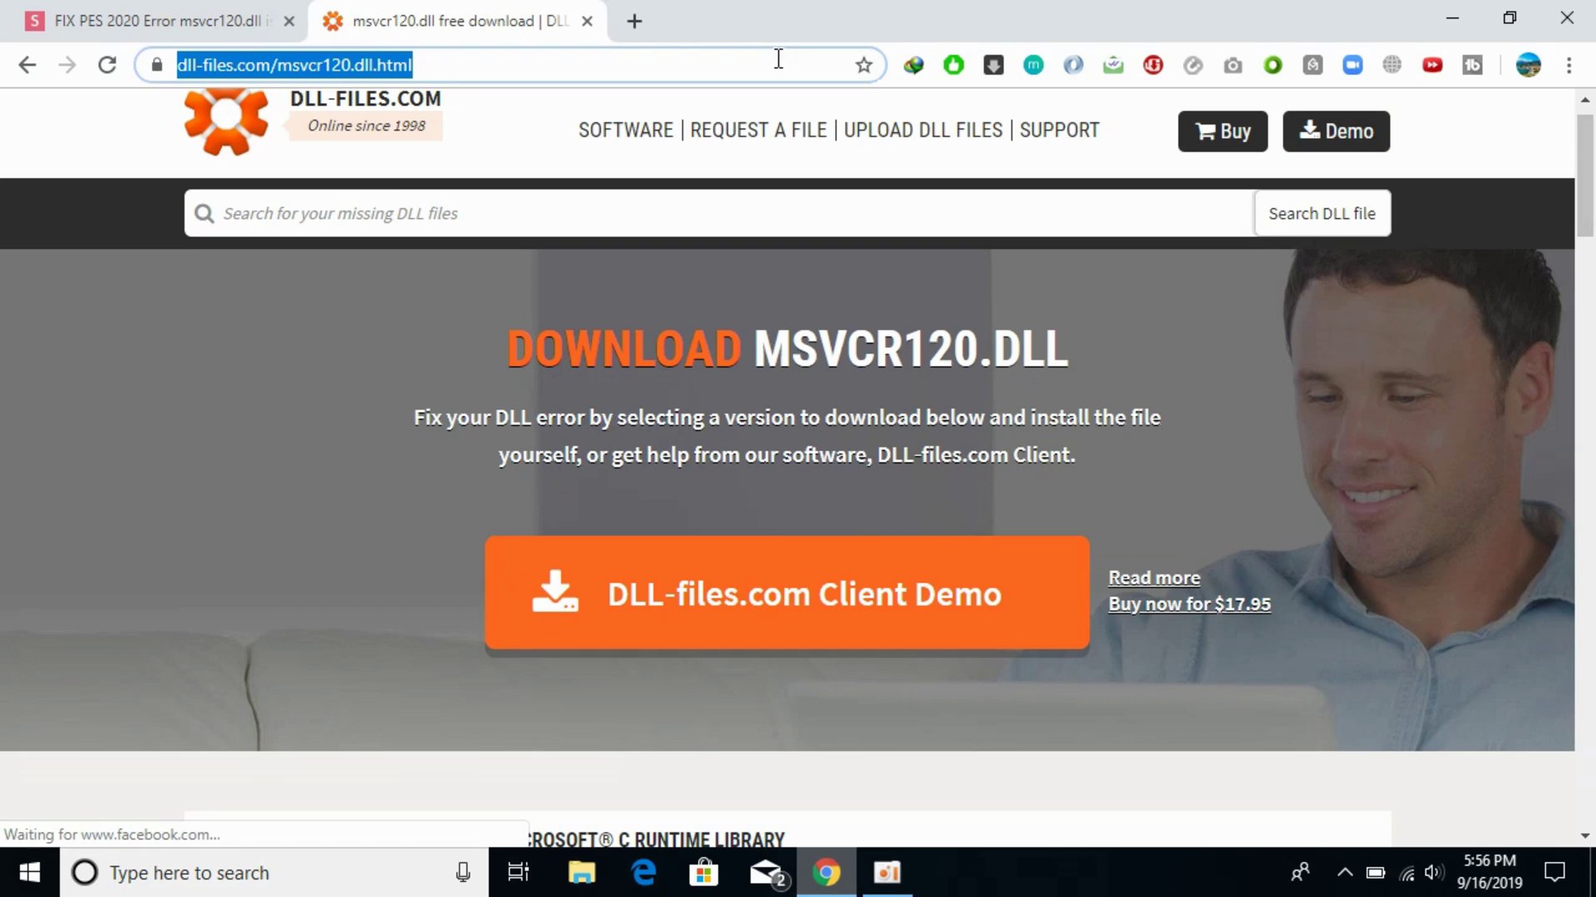
left_click_drag(1584, 192, 1584, 303)
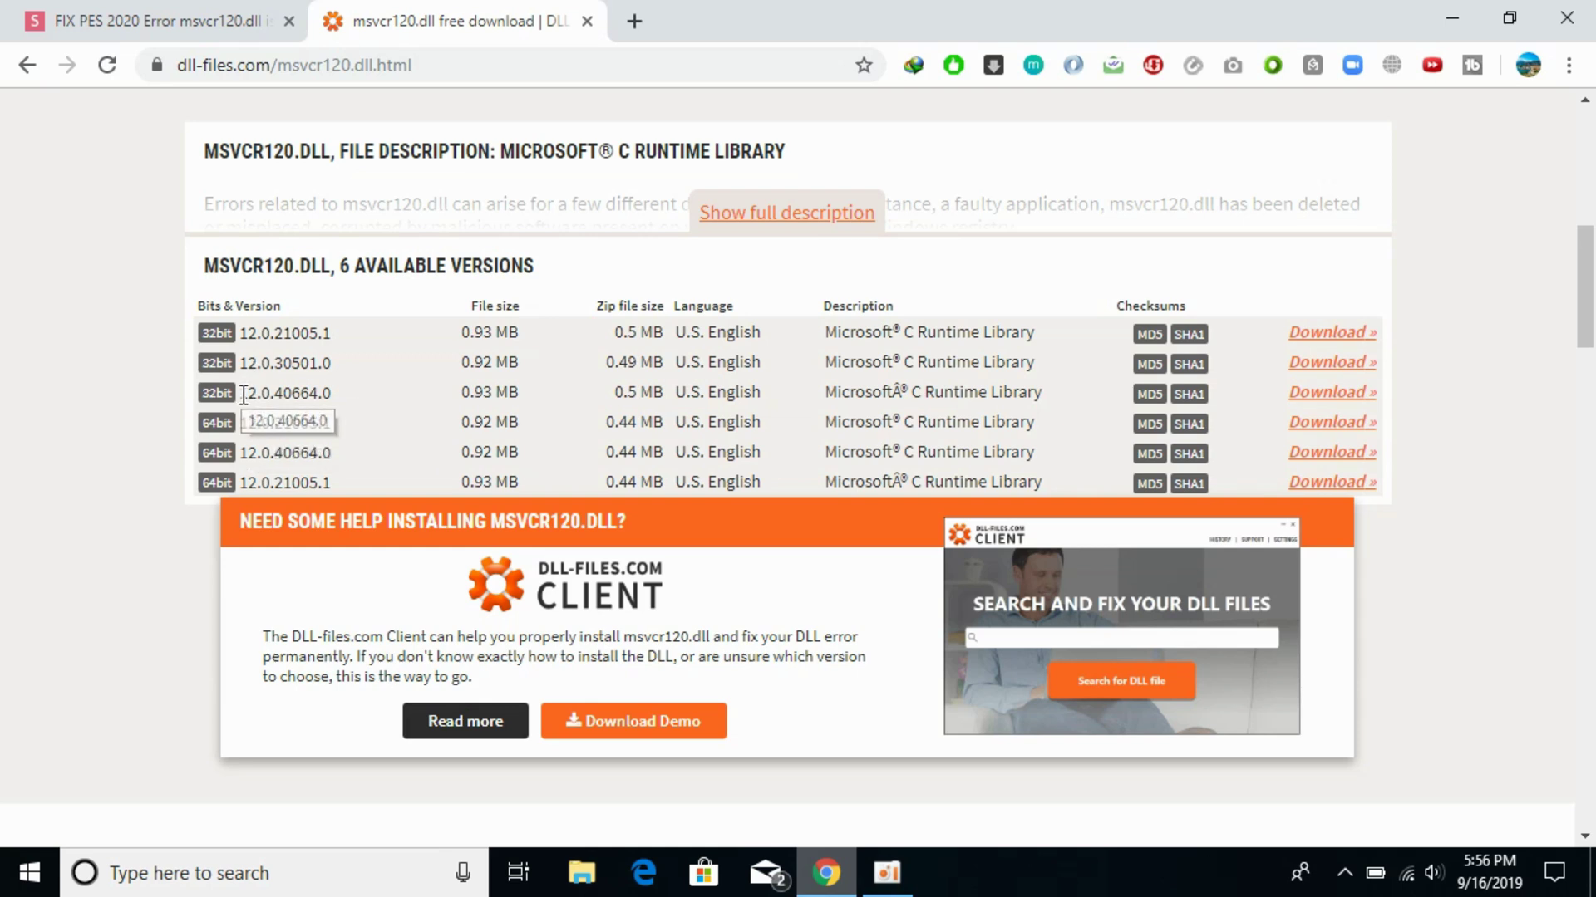
Step: Highlight the 32bit and 64bit 12.0.40664.0 version numbers in the table
left_click_drag(242, 394, 336, 395)
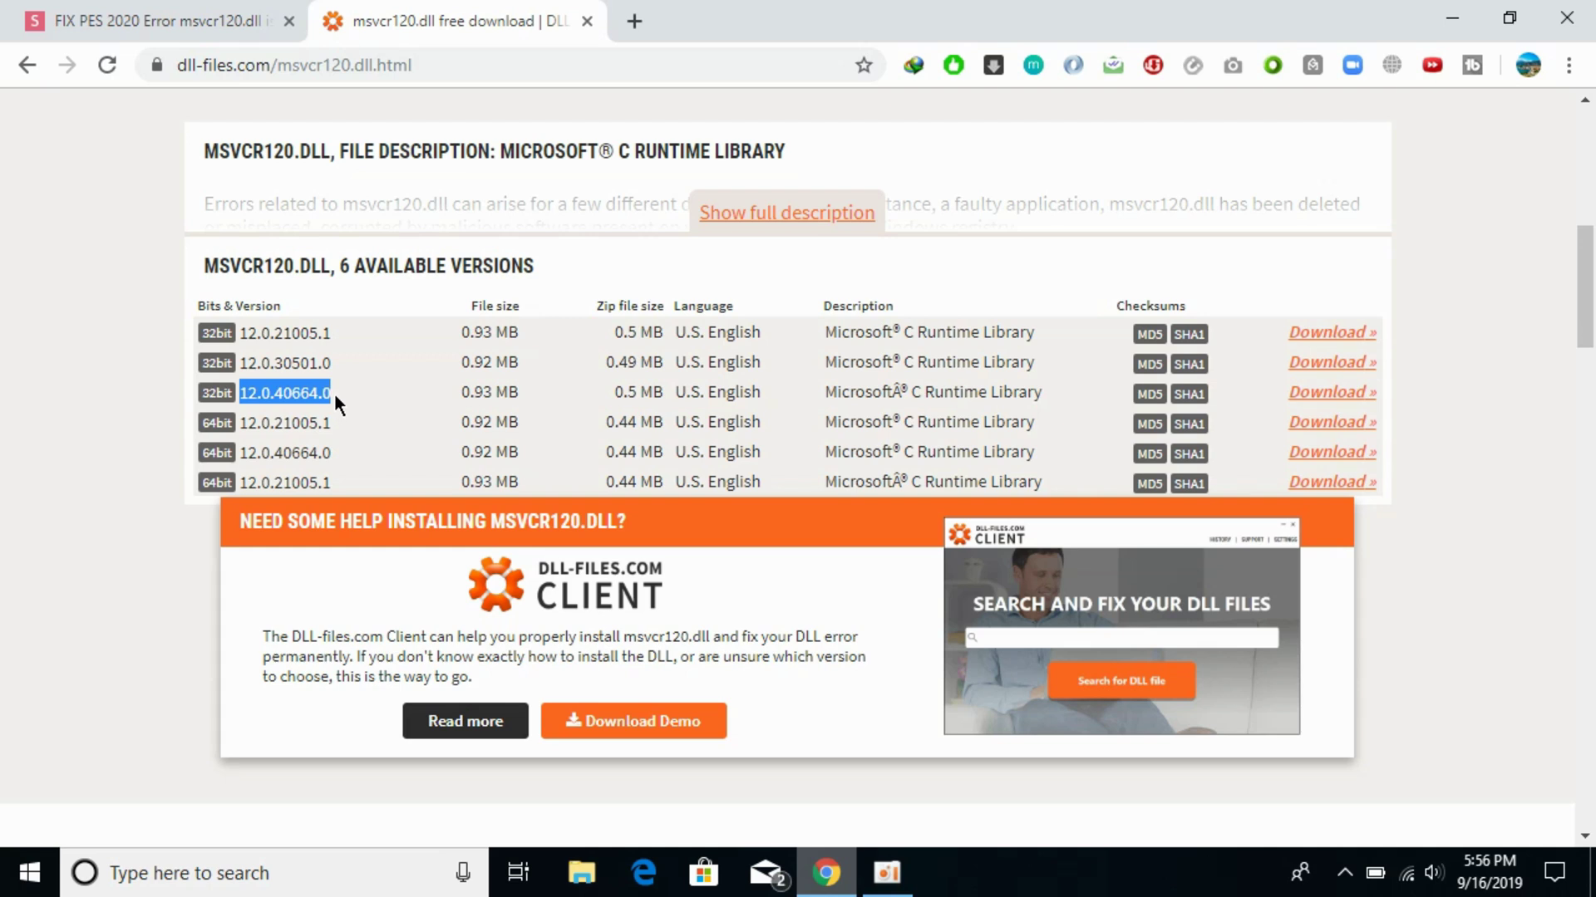
left_click(244, 457)
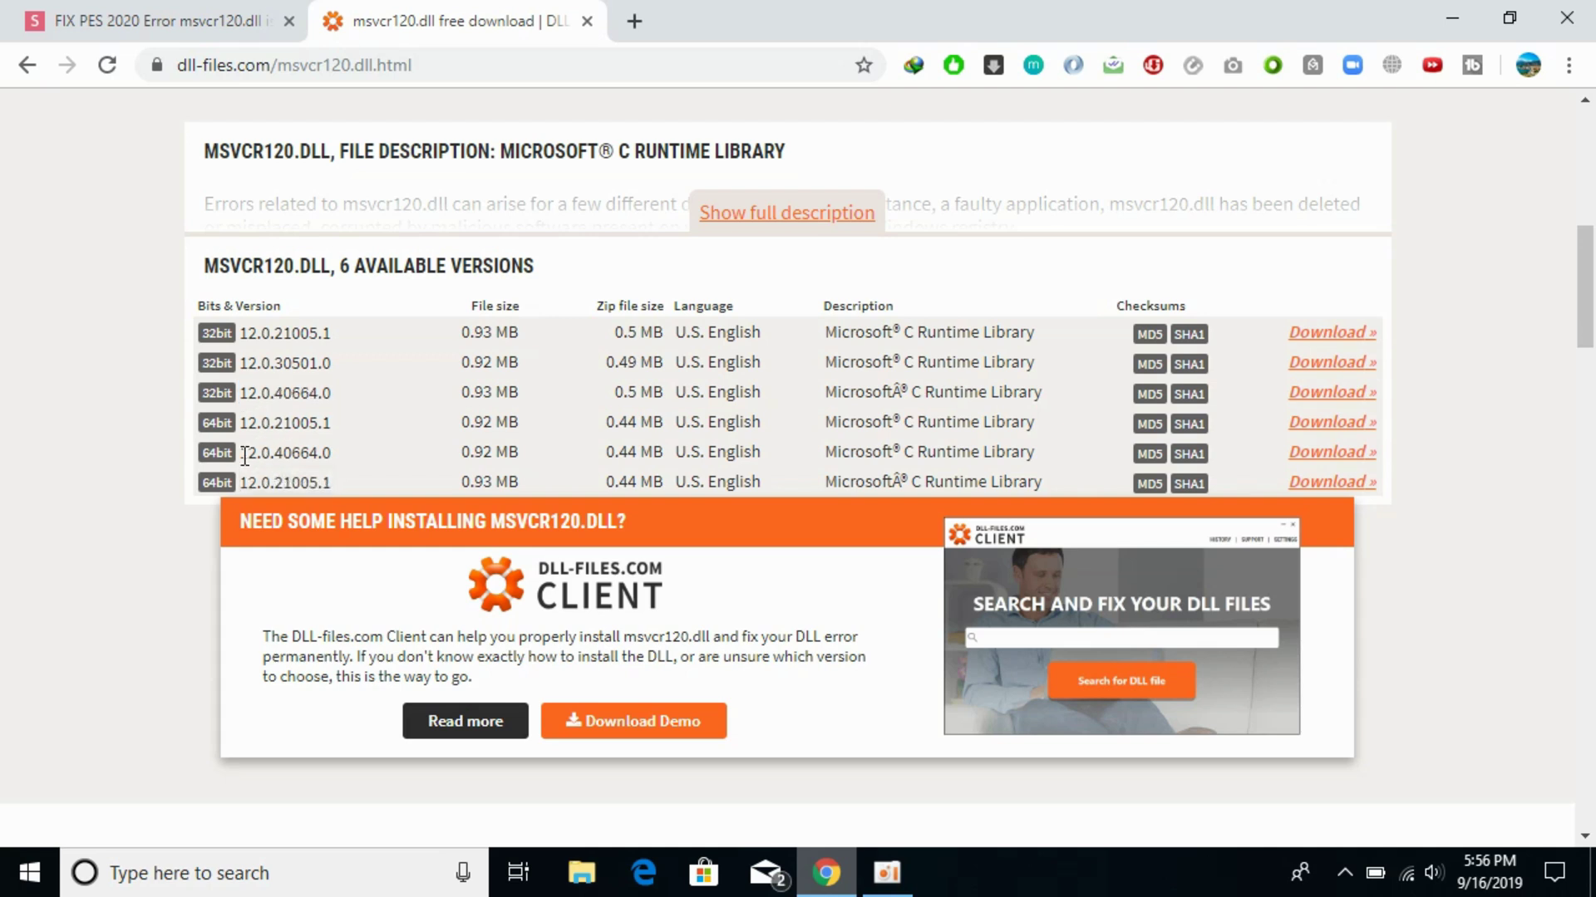
left_click_drag(244, 457, 588, 422)
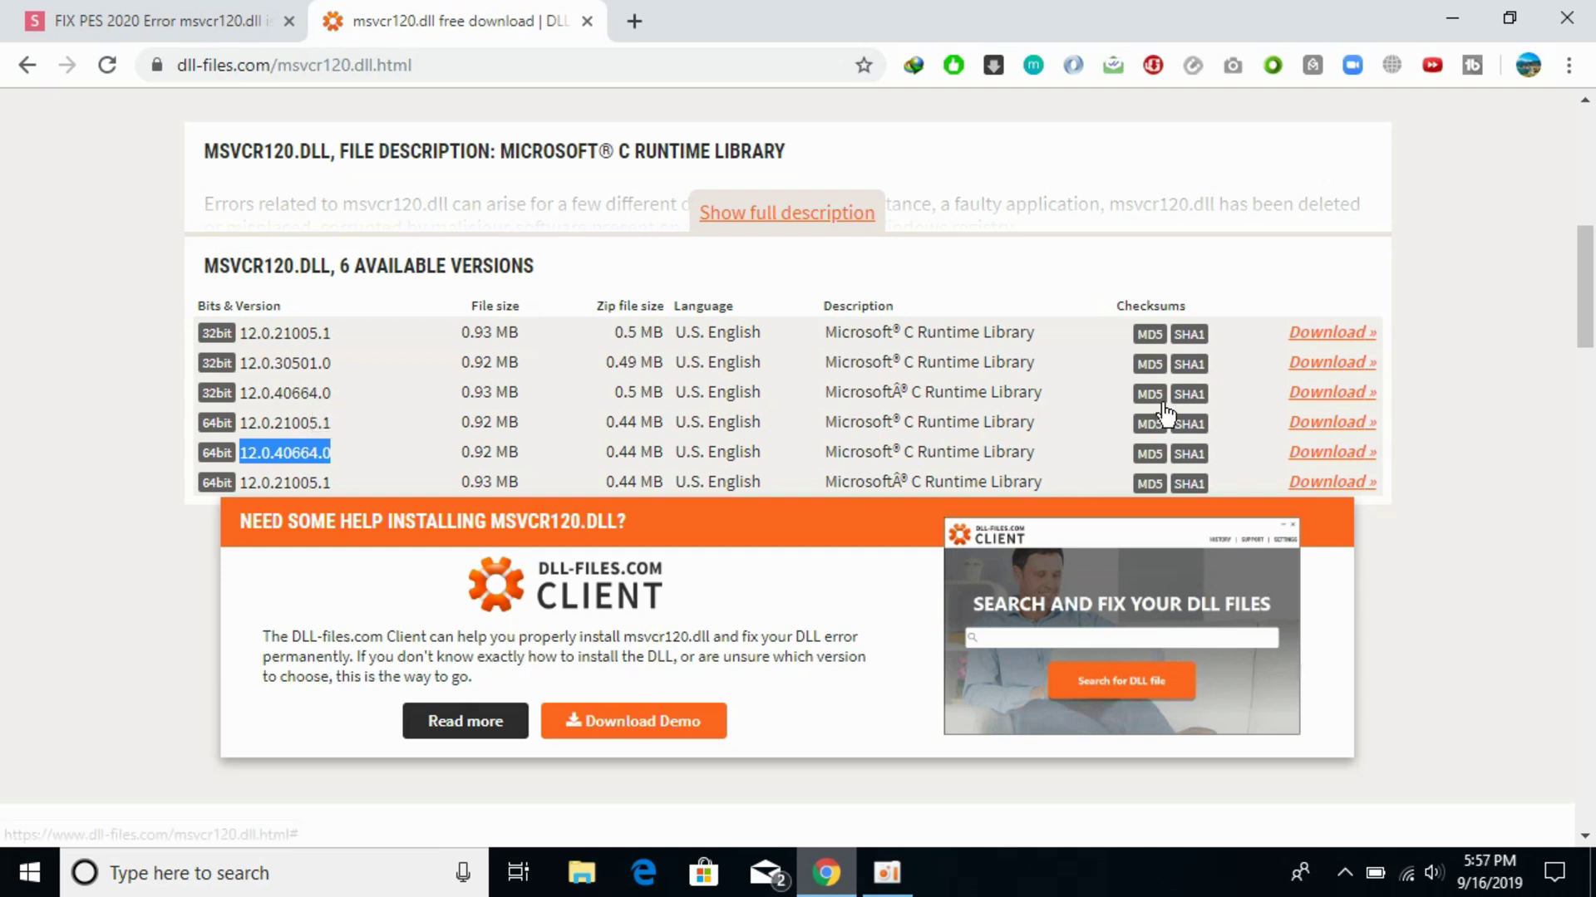
Step: Download the 32bit 12.0.40664.0 version as msvcr120.zip with Internet Download Manager
left_click(1313, 393)
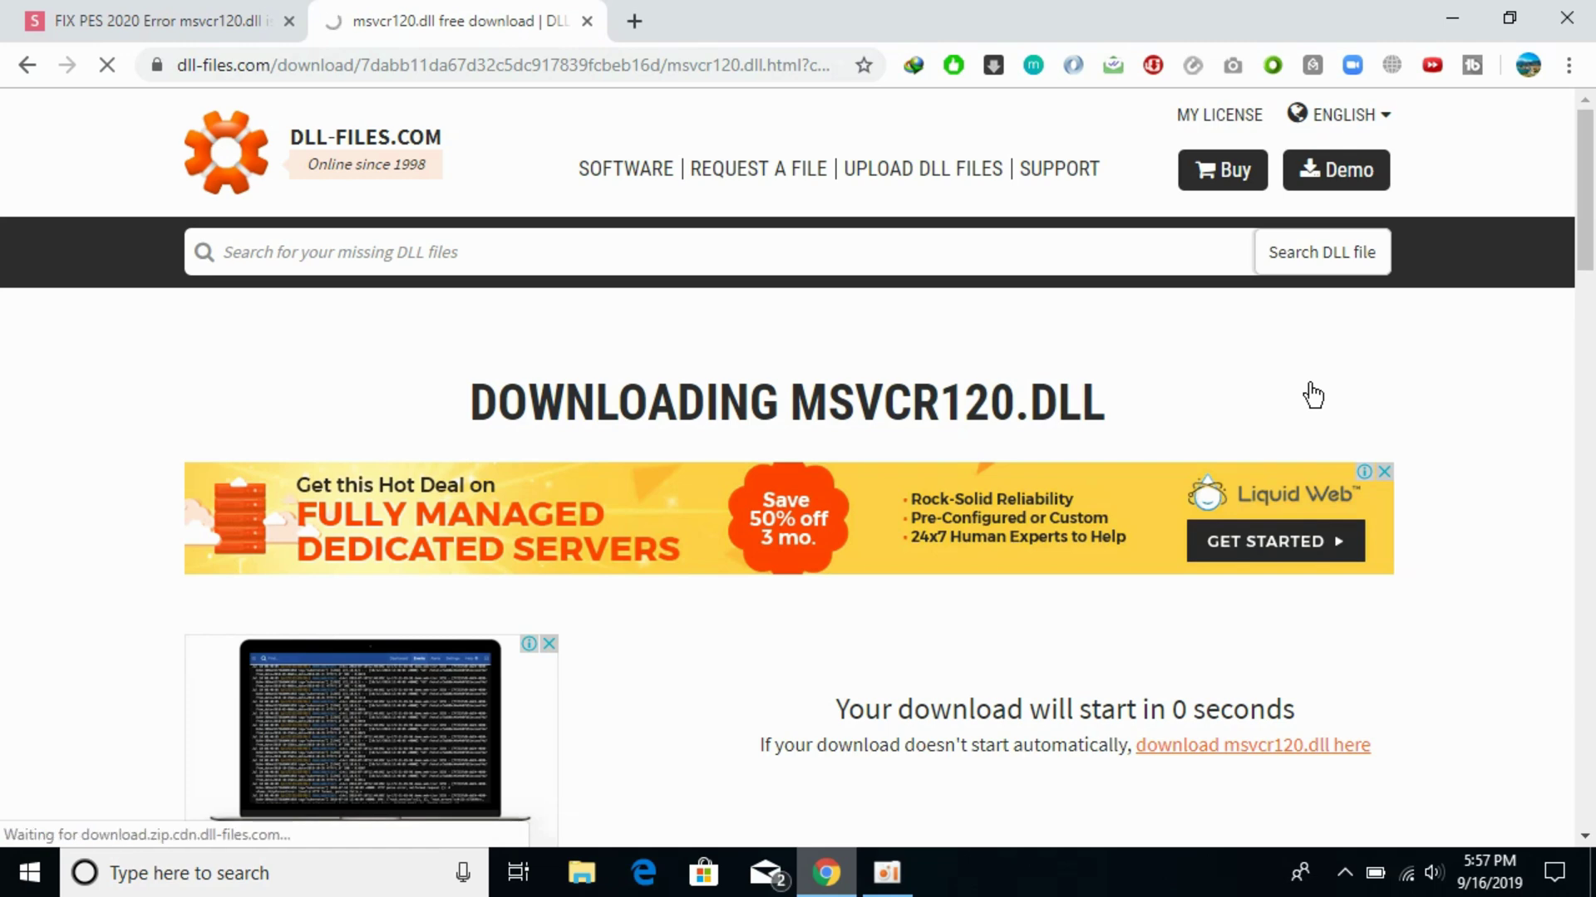
left_click(815, 542)
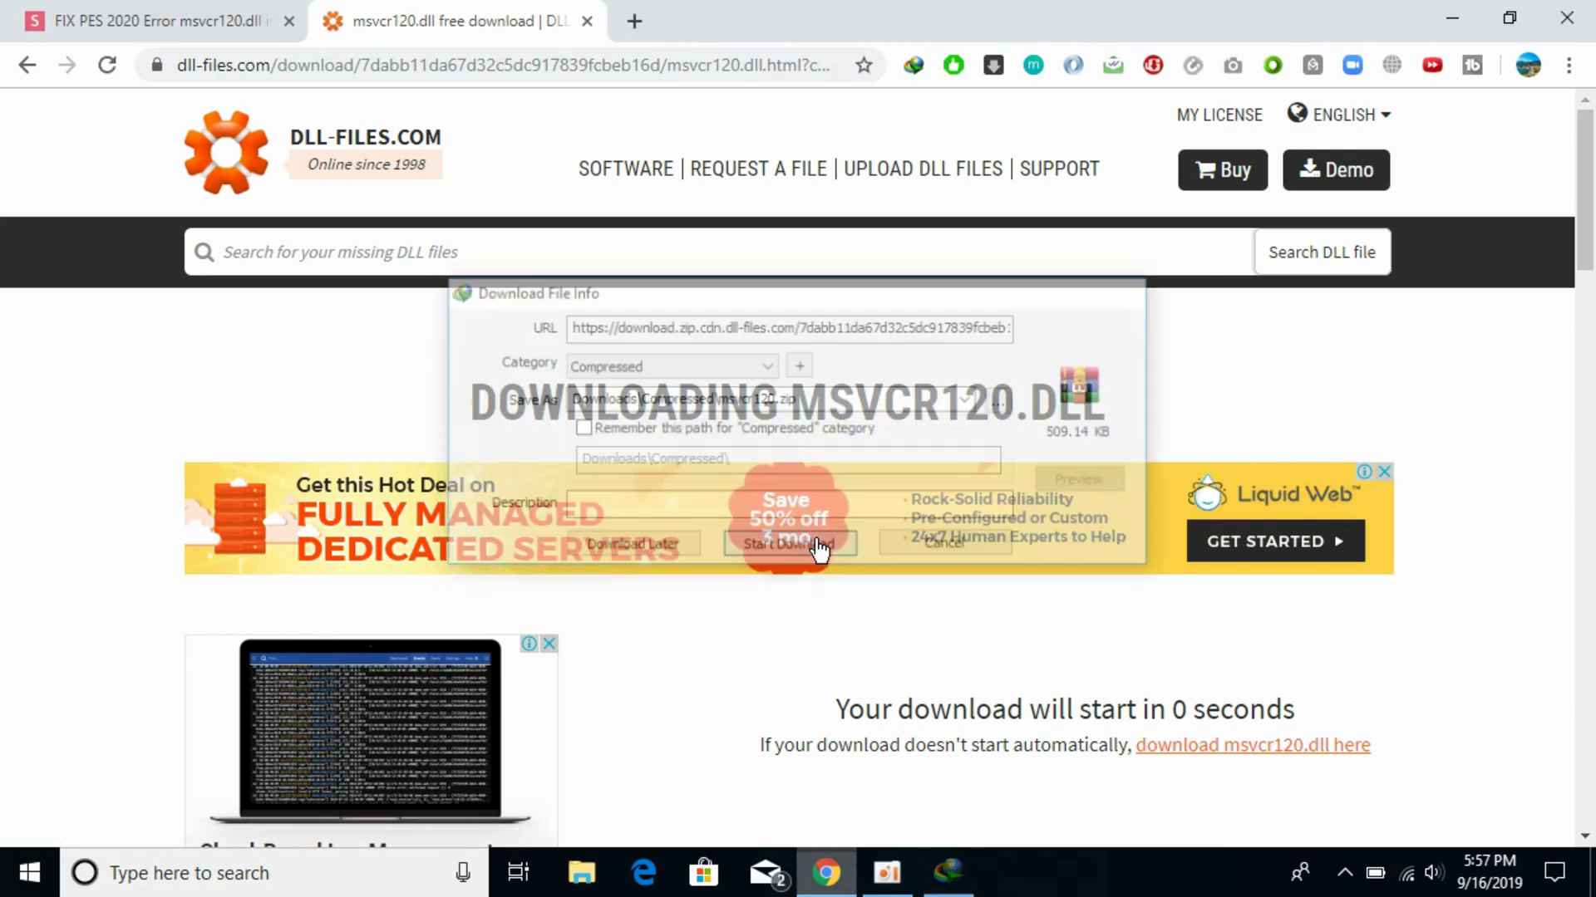
left_click(26, 69)
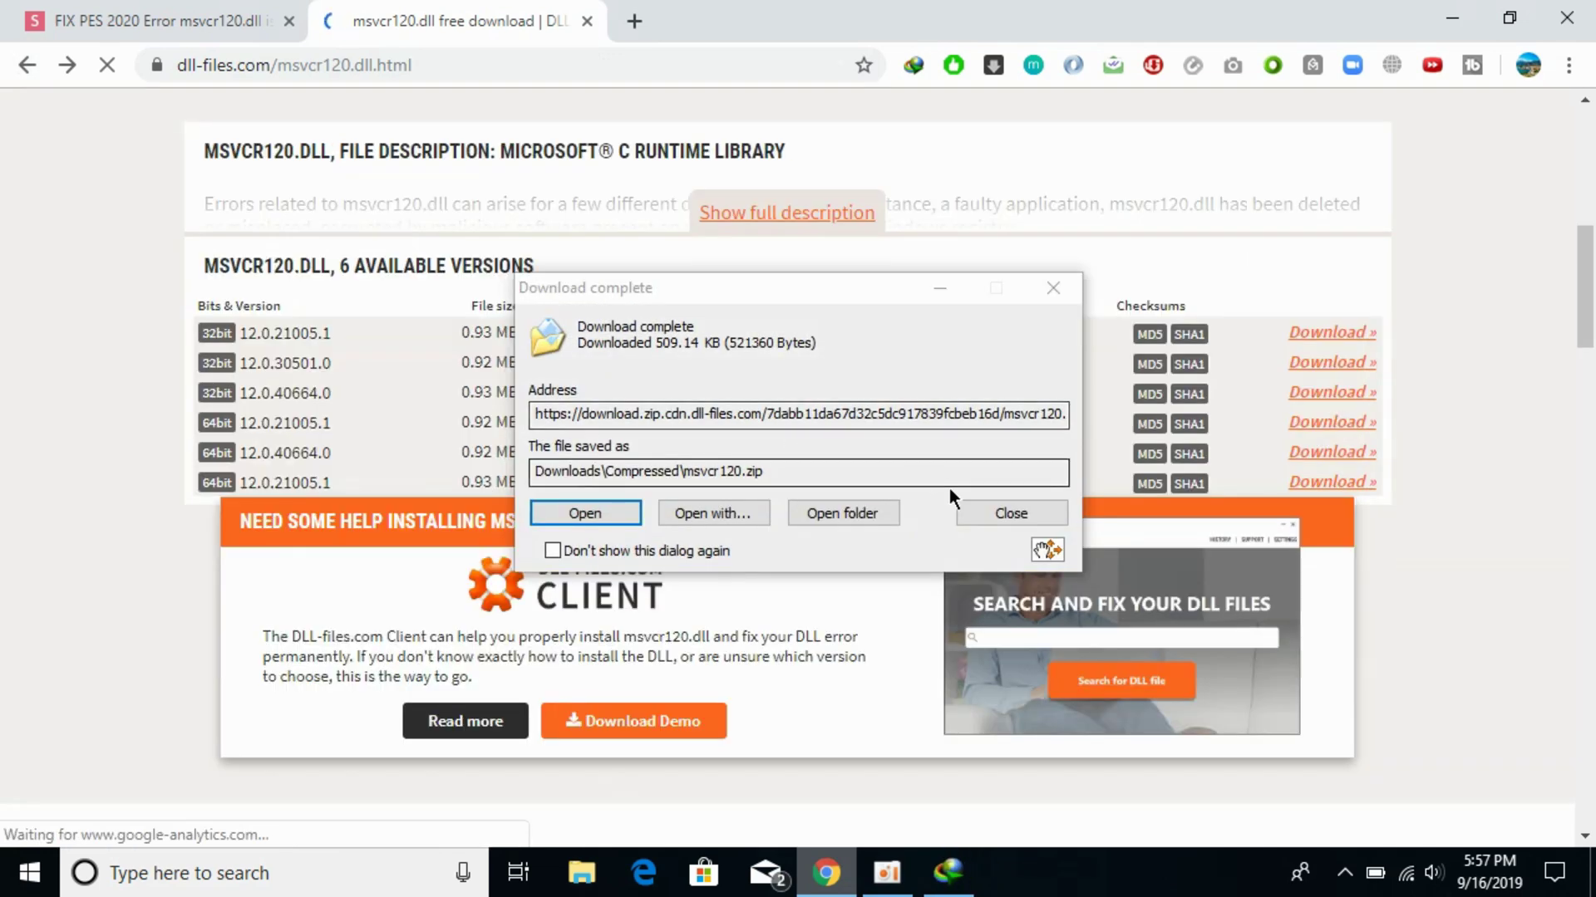
left_click(969, 510)
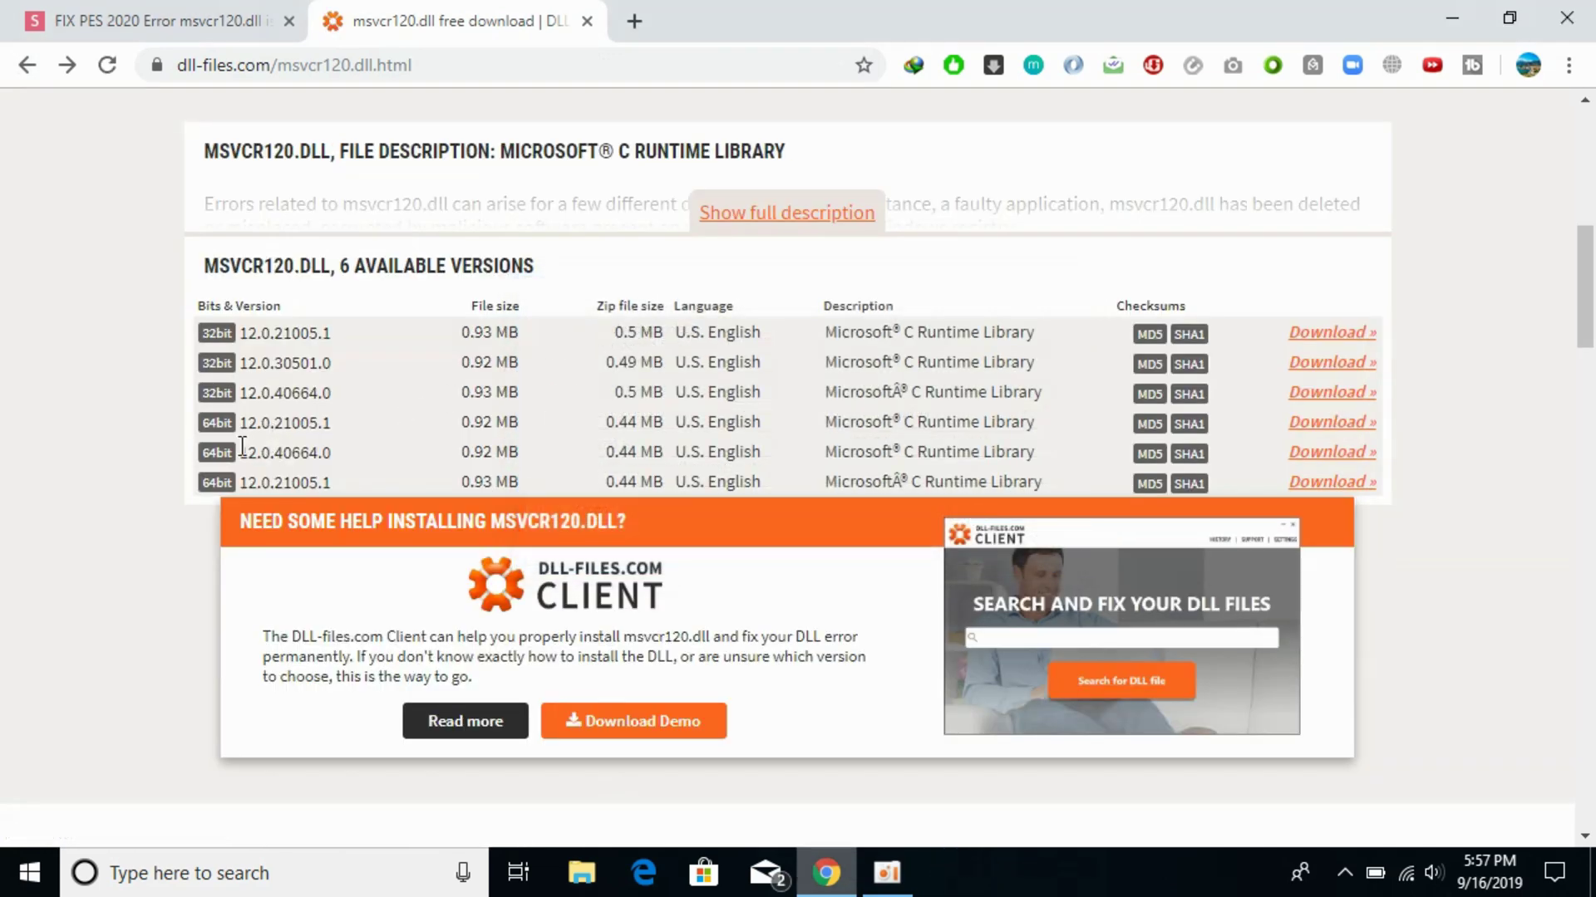
Step: Download the 64bit 12.0.40664.0 version, saved as msvcr120_2.zip in Downloads\Compressed
left_click_drag(247, 450, 329, 449)
left_click(1303, 459)
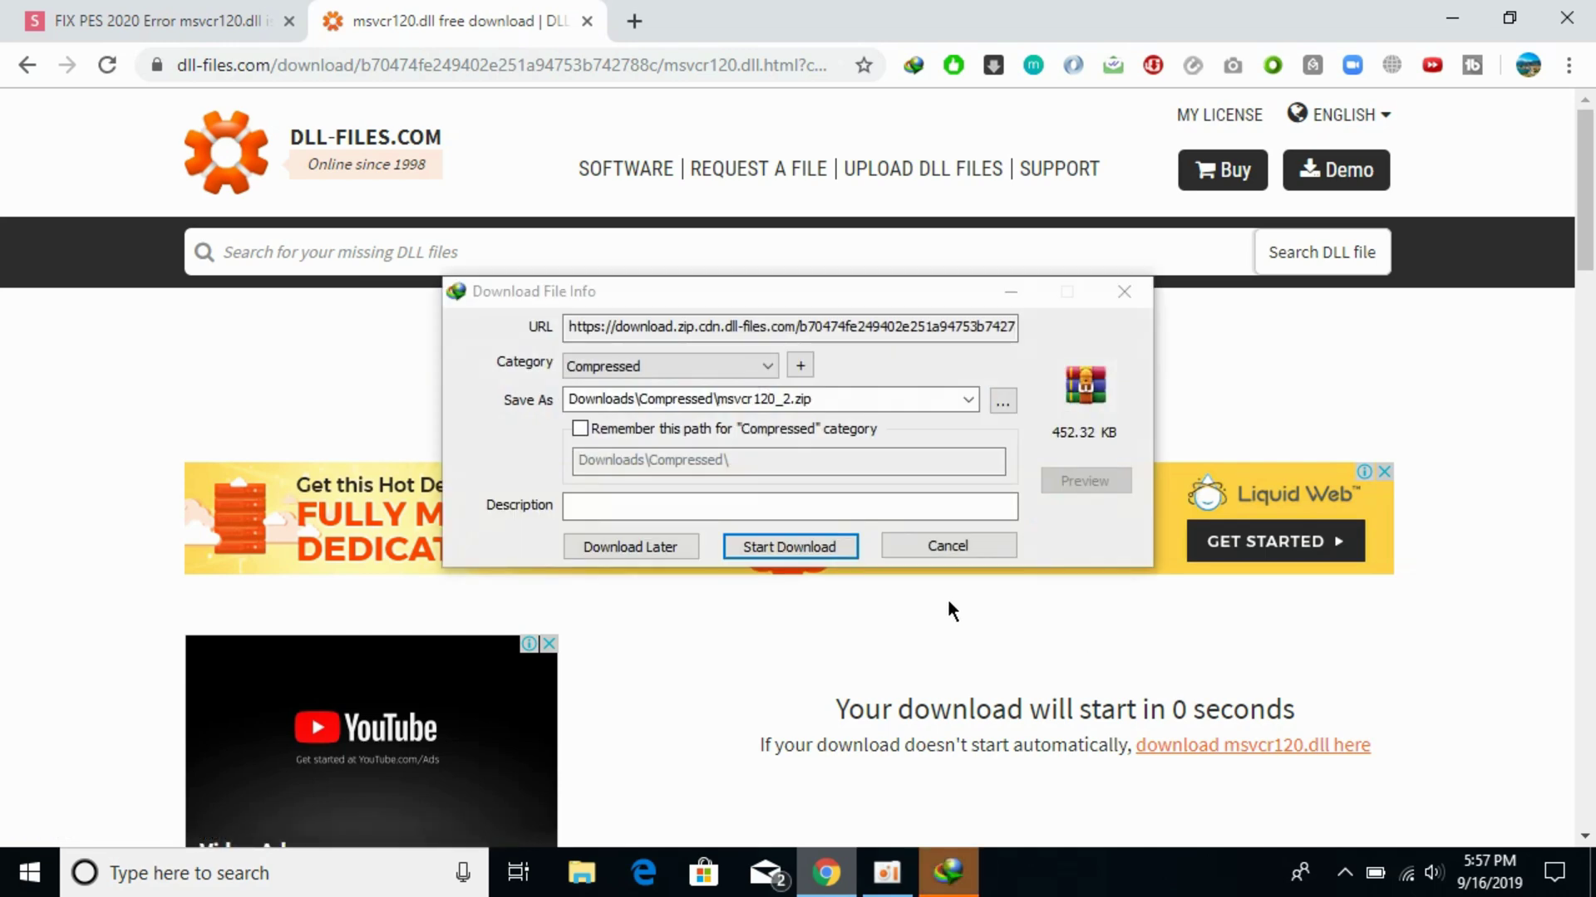
left_click(819, 544)
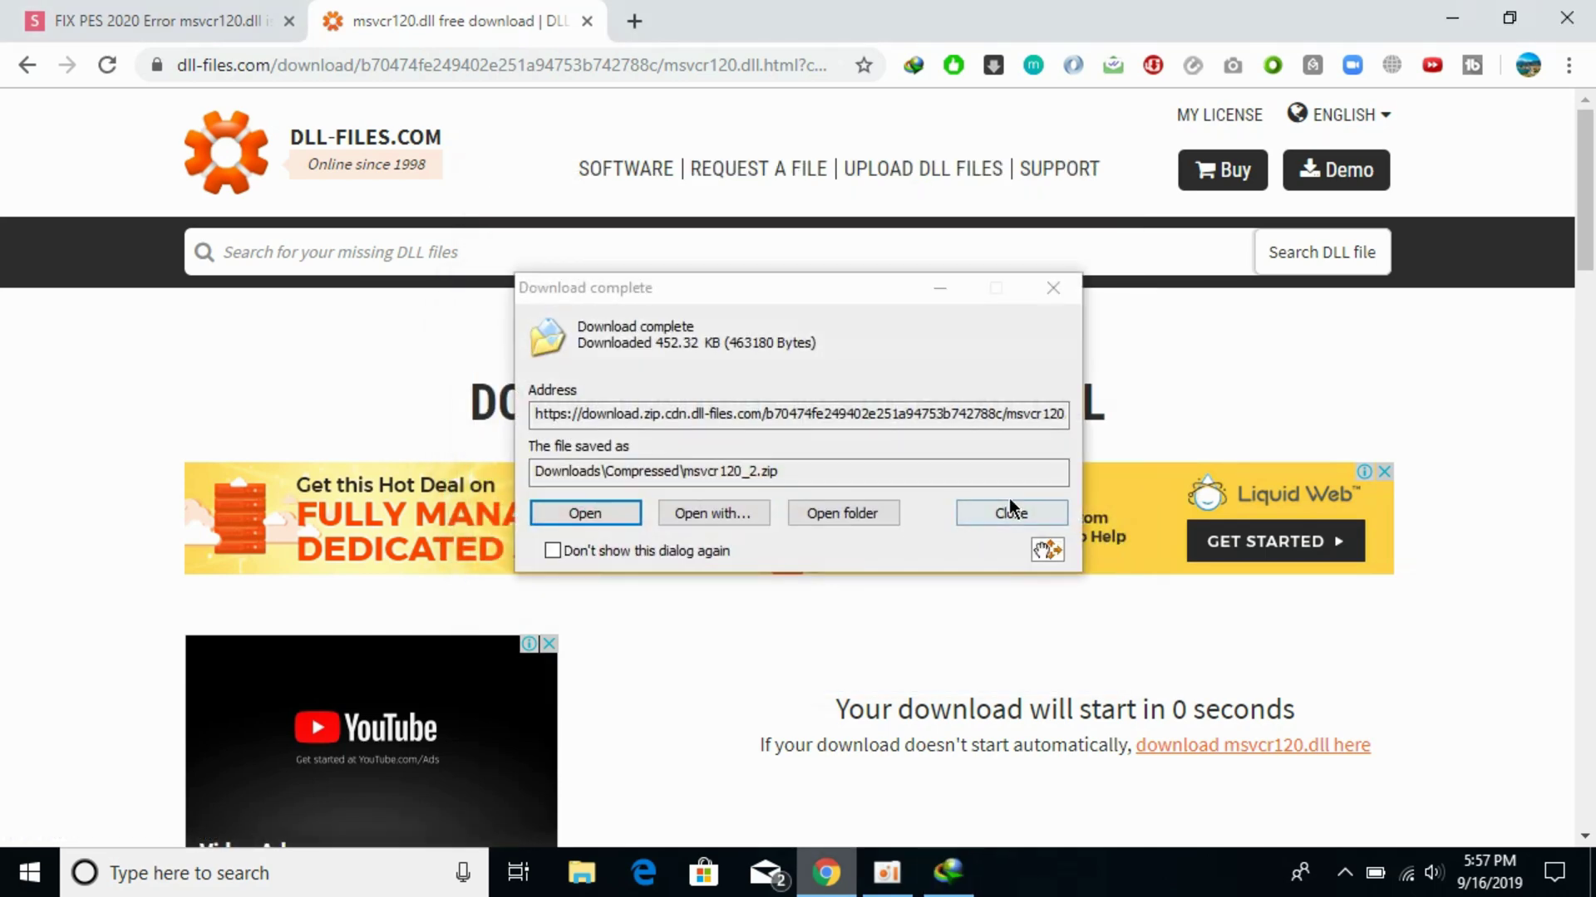
left_click(1022, 509)
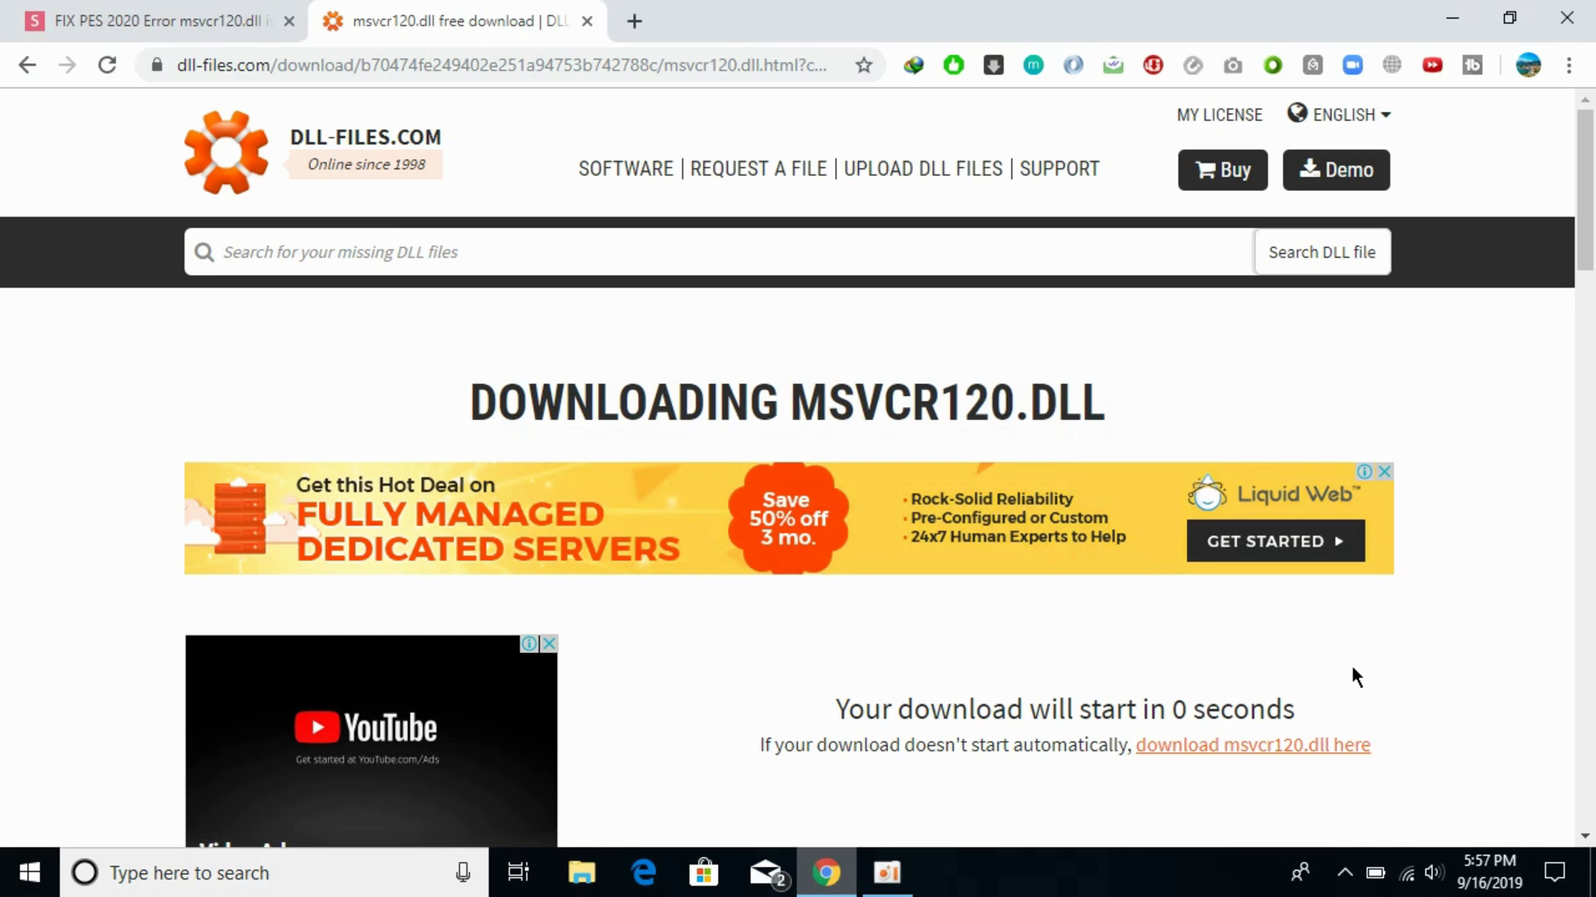
Step: Confirm a 64-bit system type in This PC's Properties, then go to the Downloads folder
left_click(1590, 873)
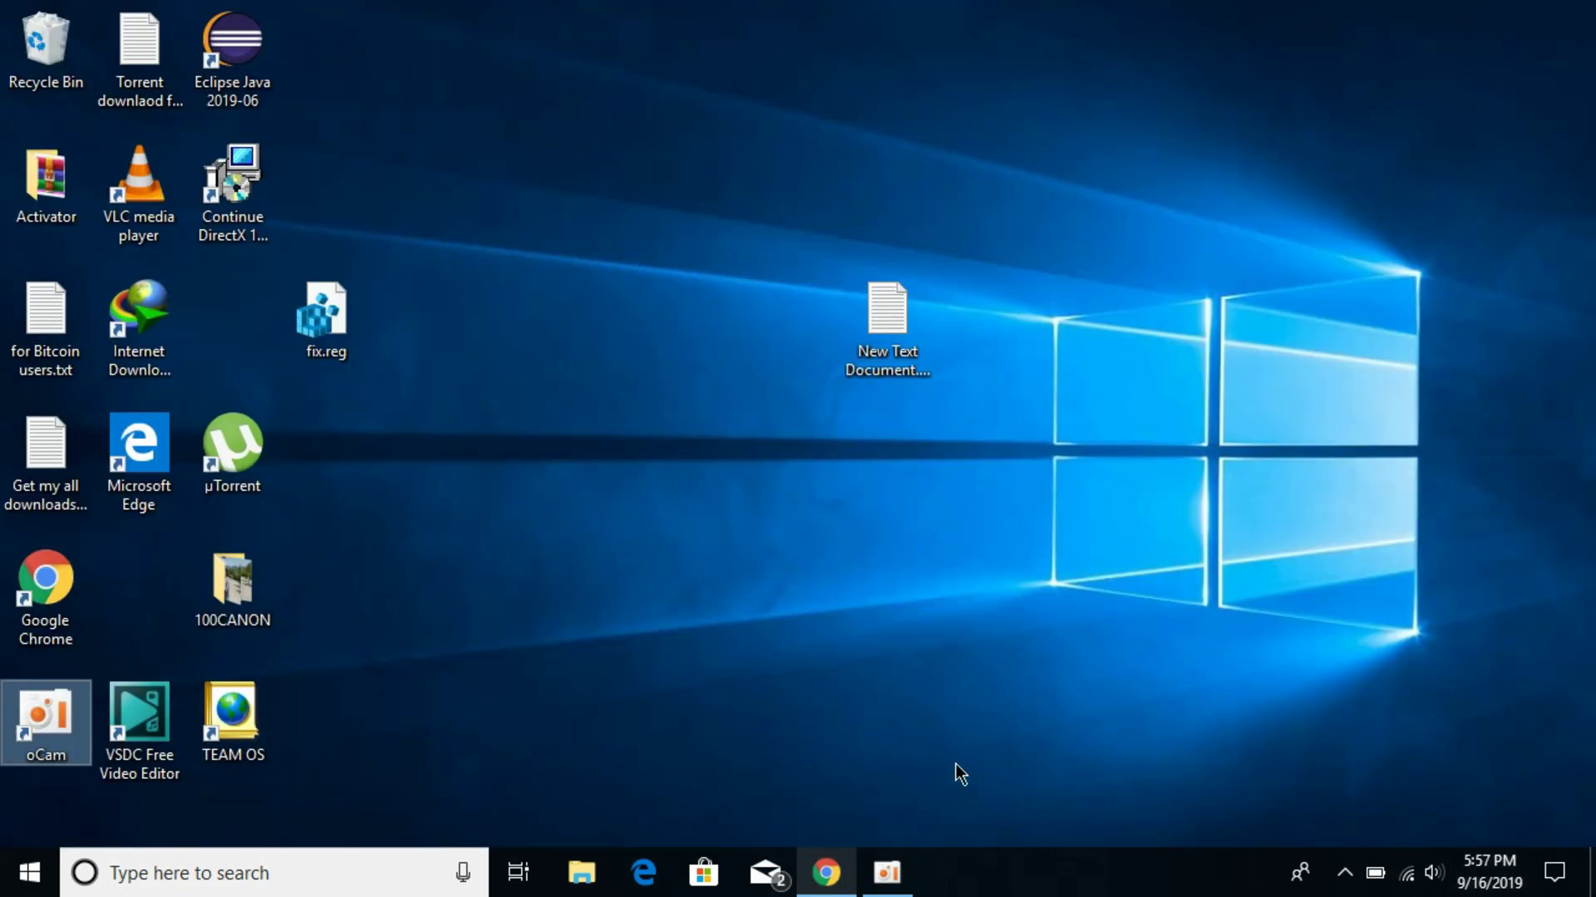
left_click(591, 876)
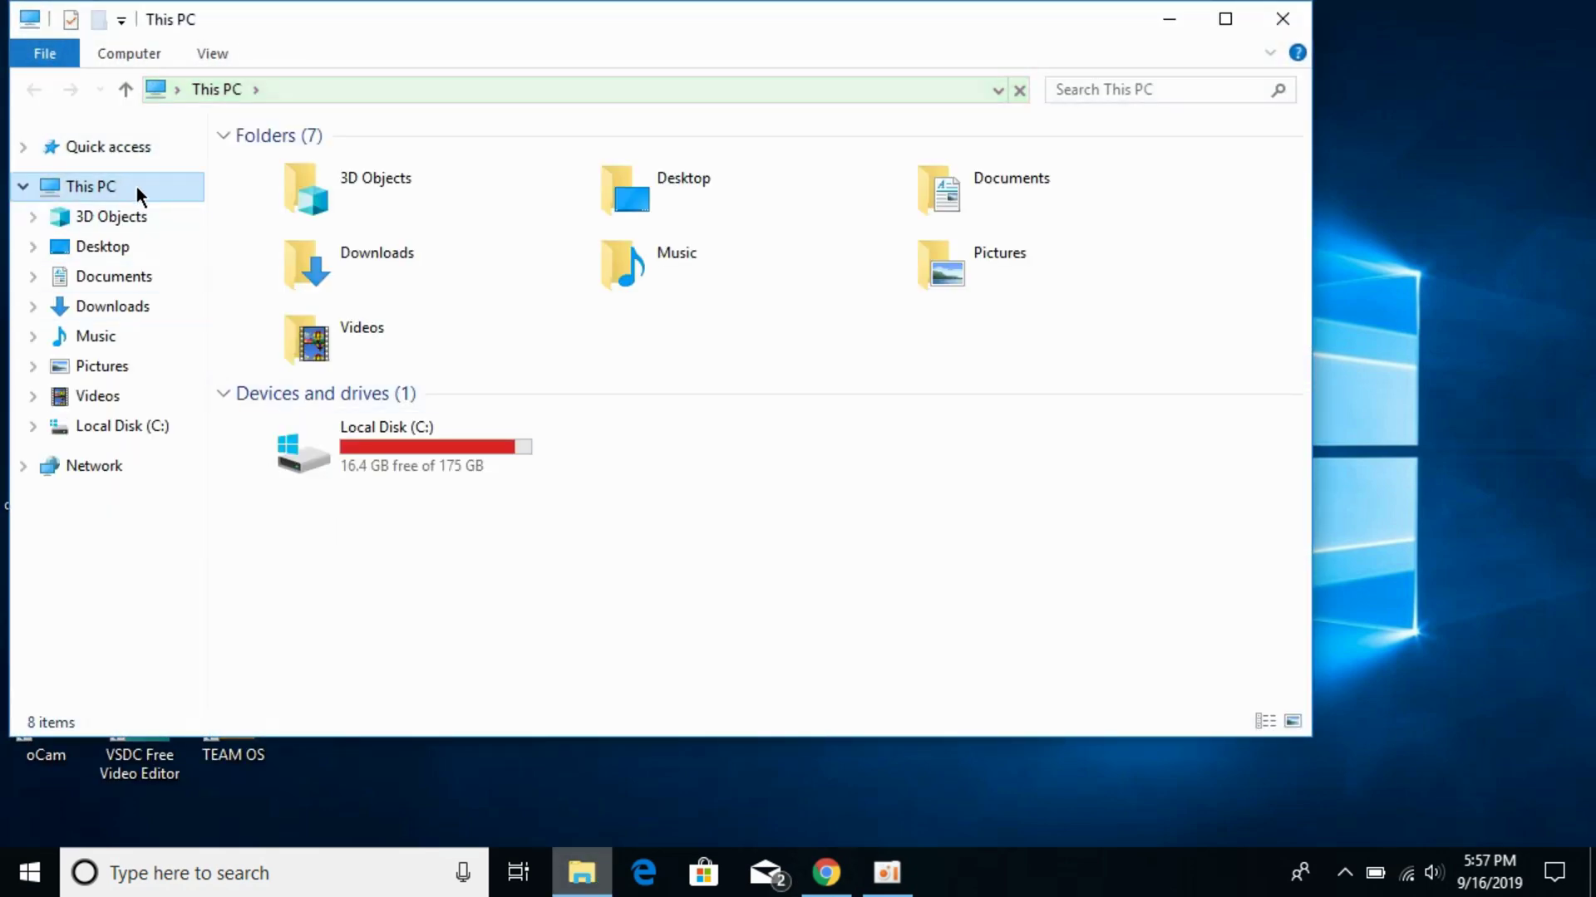
right_click(136, 163)
right_click(107, 185)
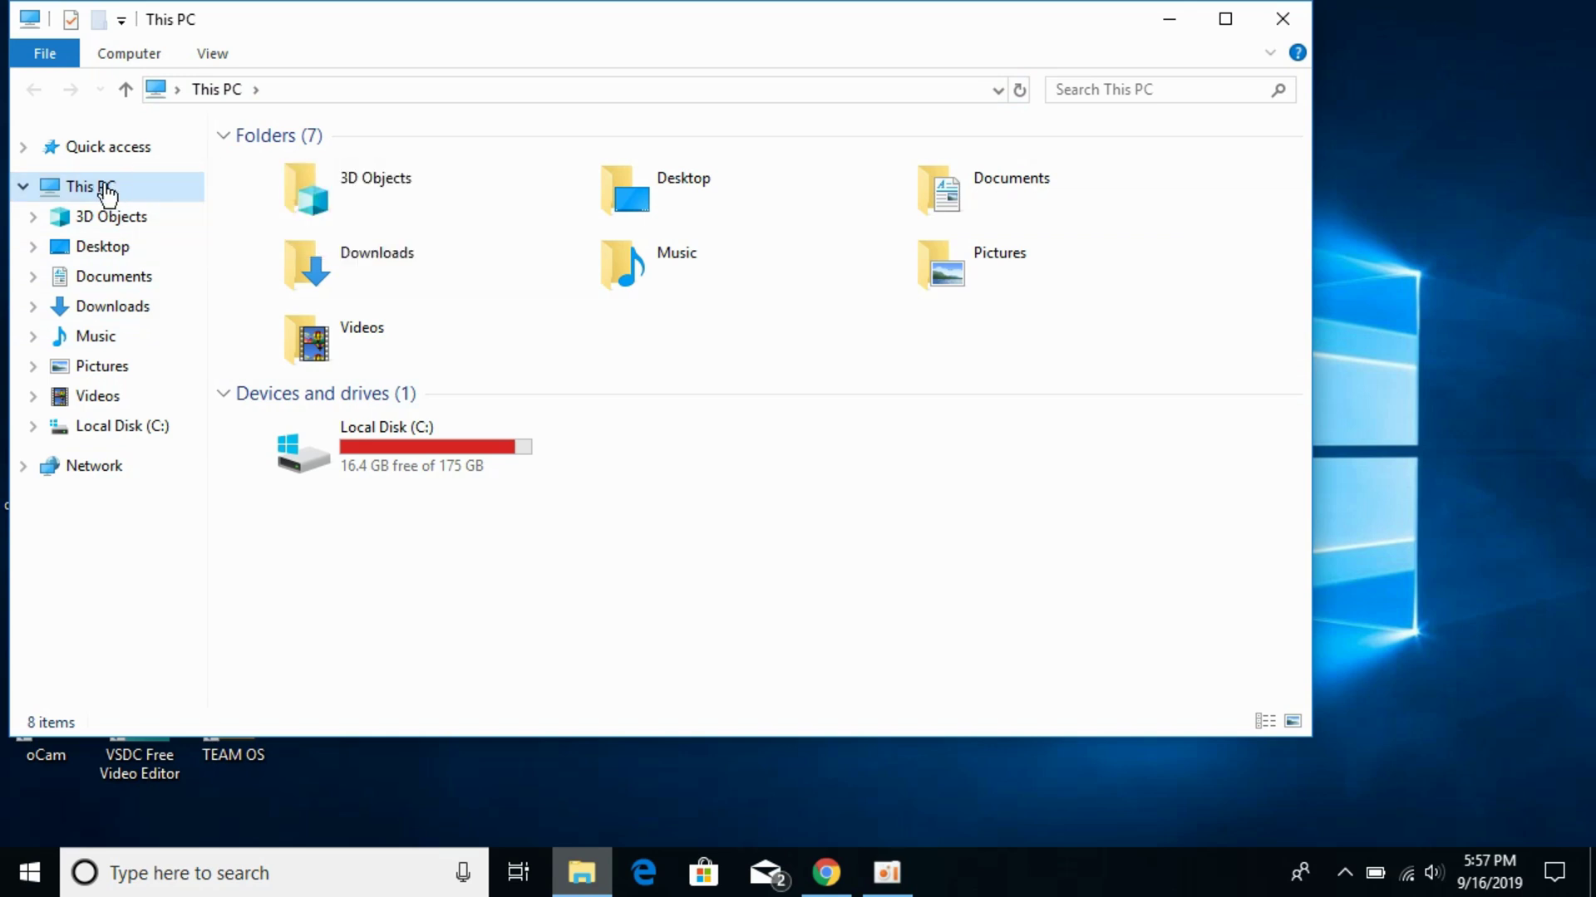
right_click(106, 185)
left_click(176, 510)
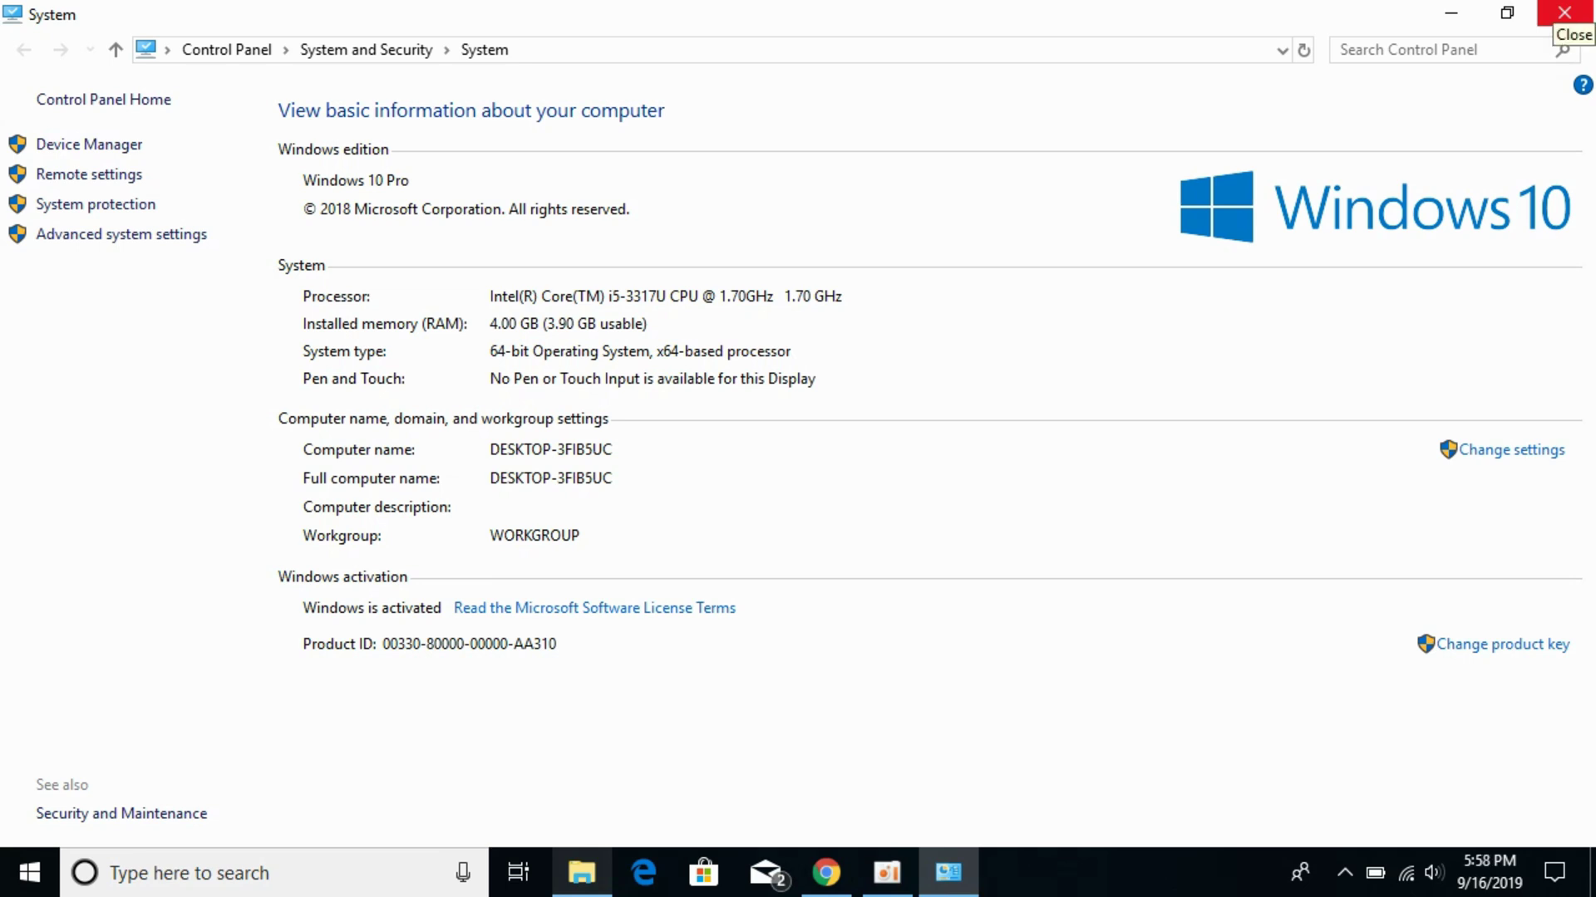
left_click(1564, 12)
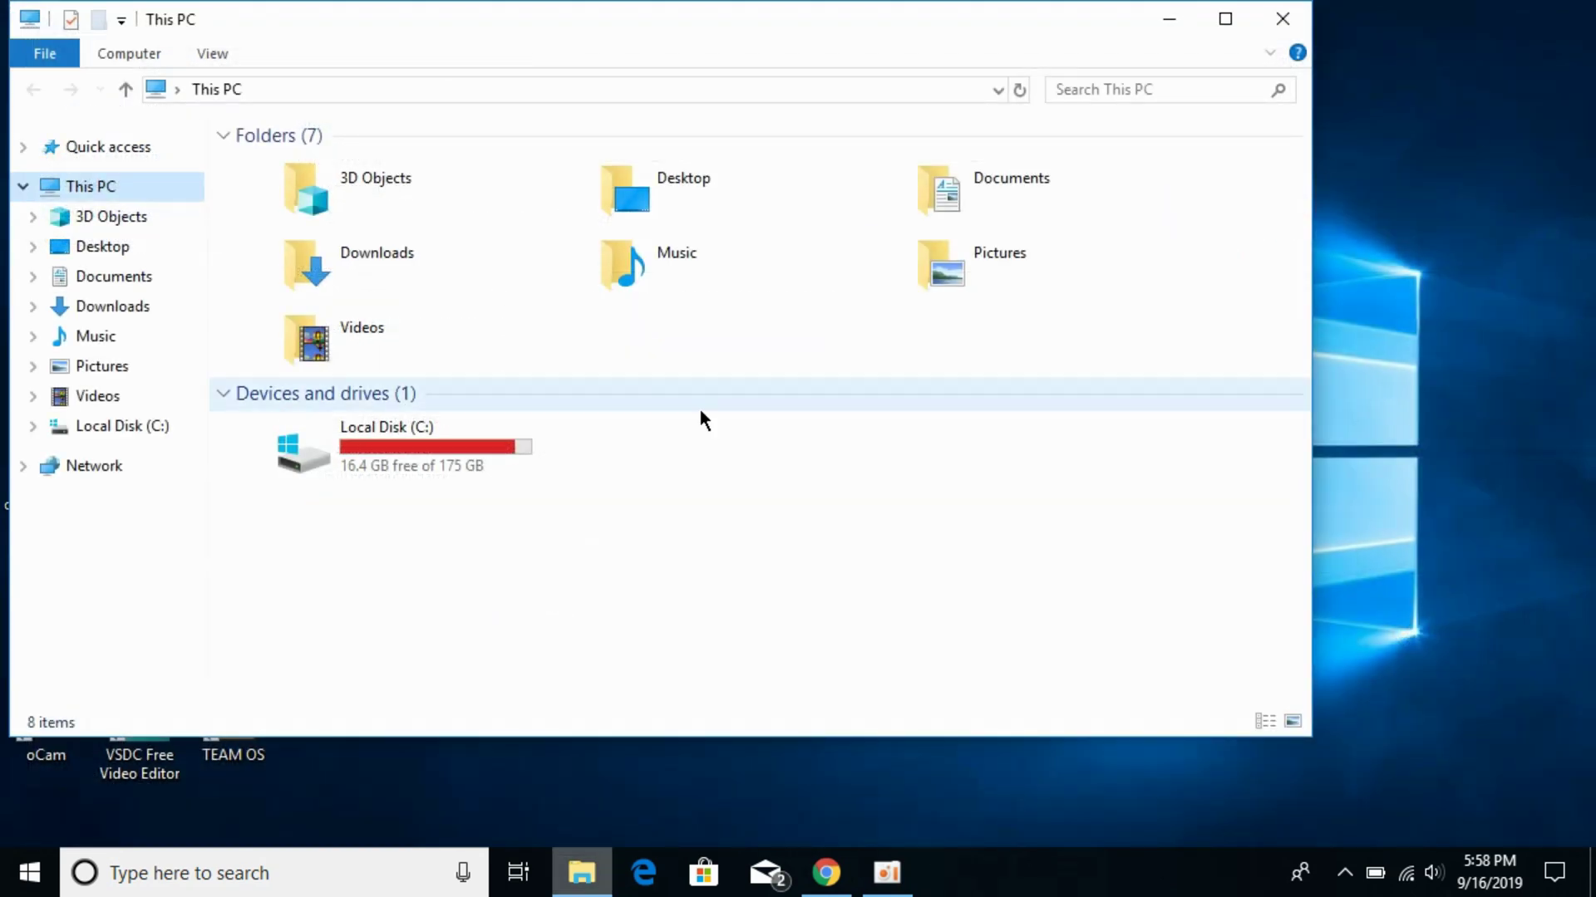
left_click(154, 306)
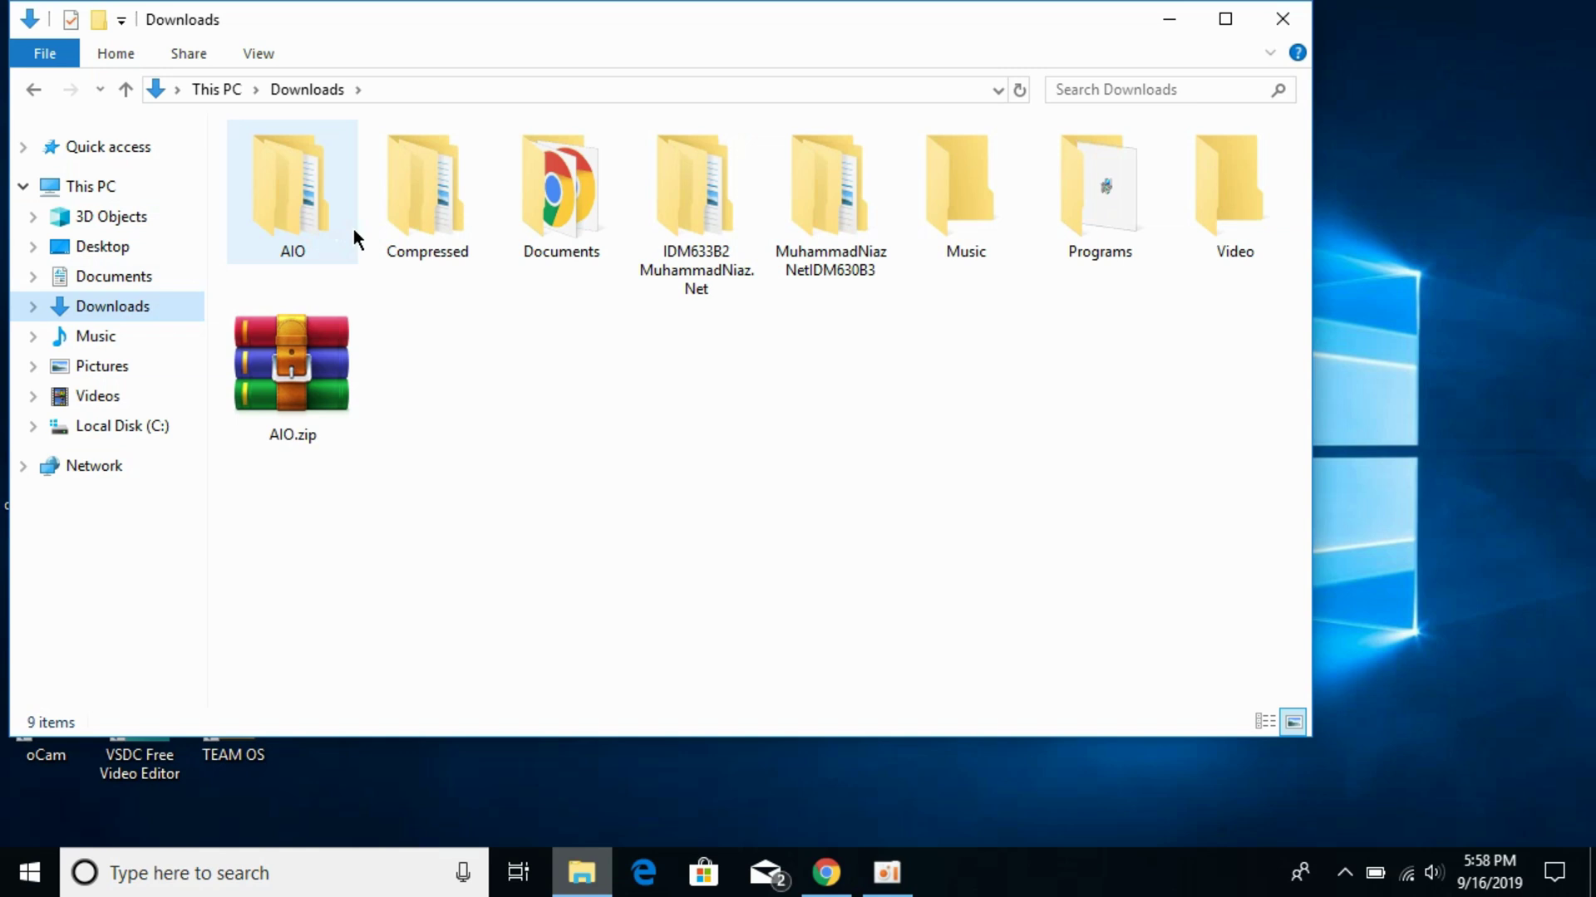
Step: Open the Compressed folder and extract msvcr120.zip into a msvcr120 folder with WinRAR
left_click(421, 192)
double_click(420, 192)
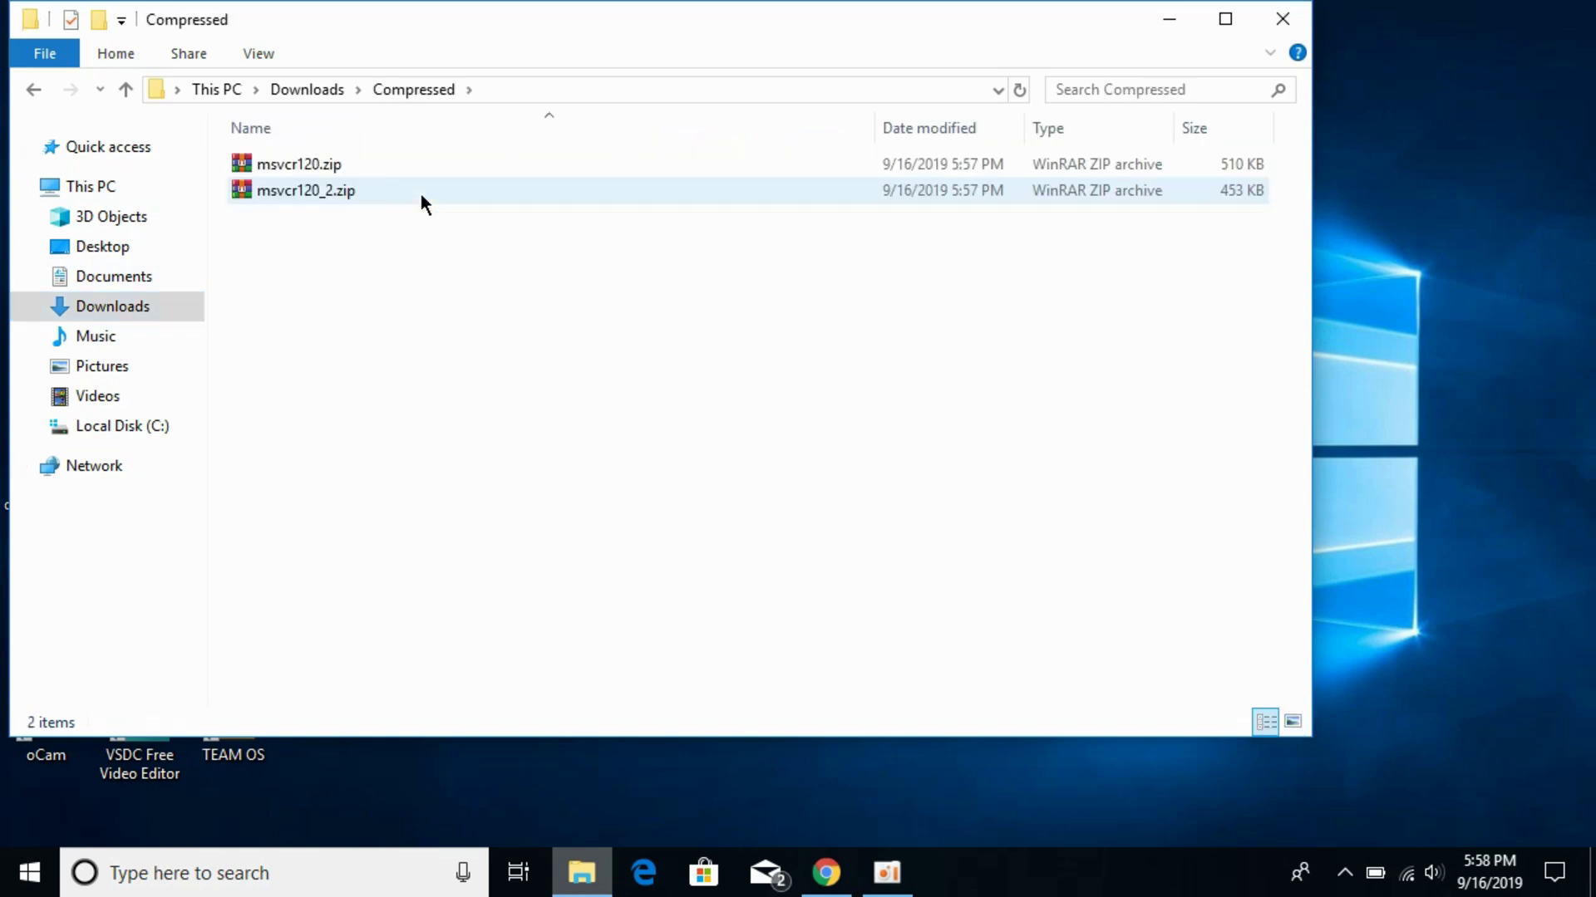
left_click(329, 162)
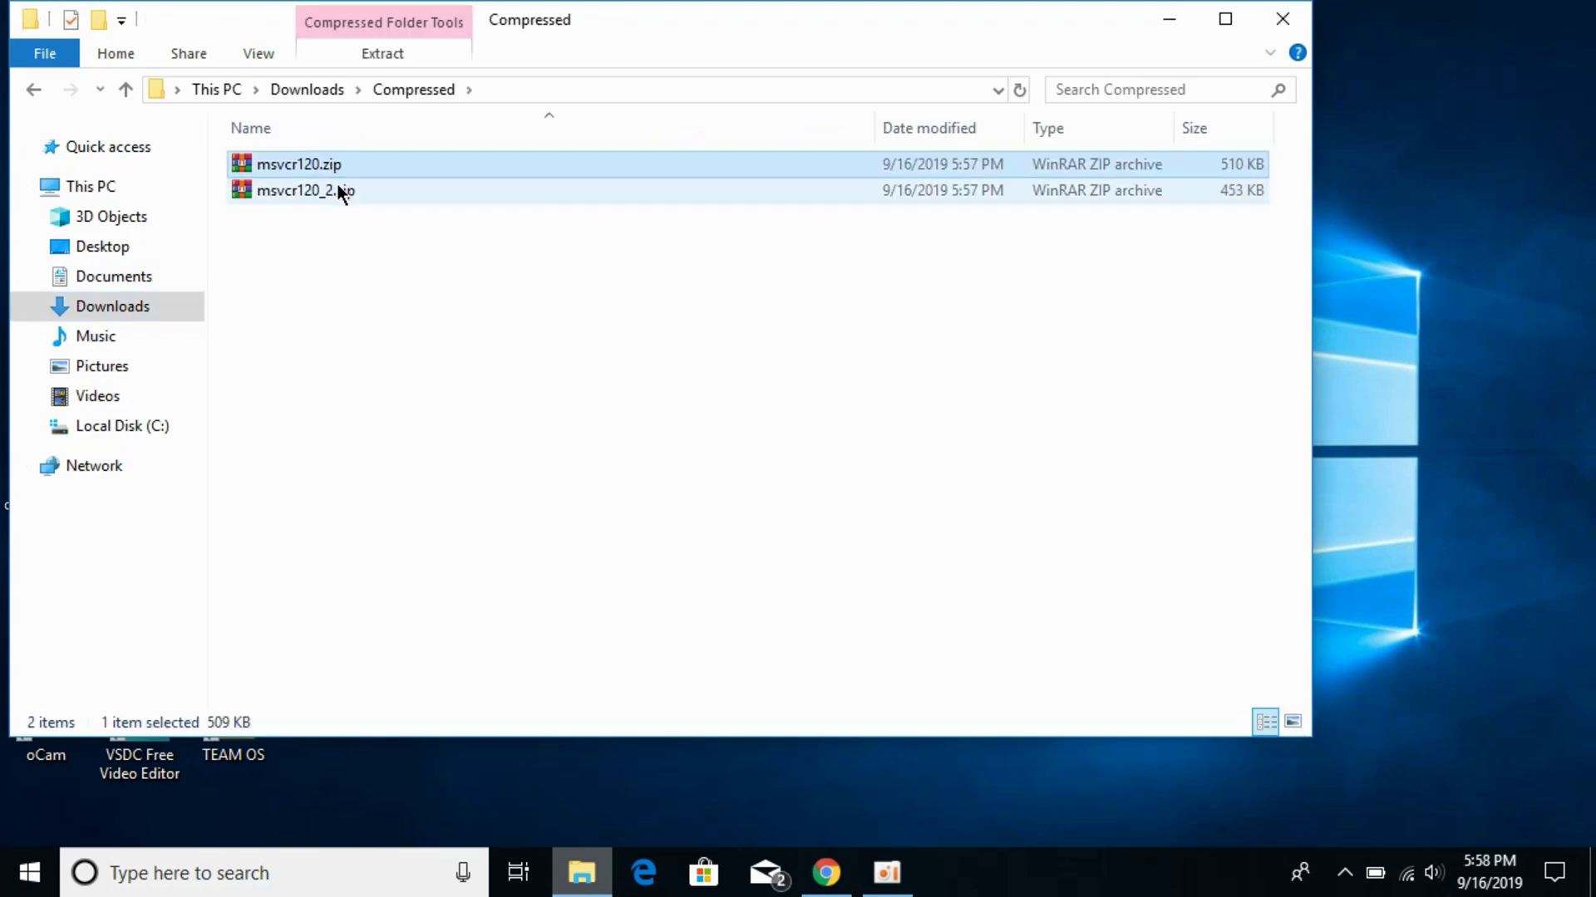
left_click(340, 191)
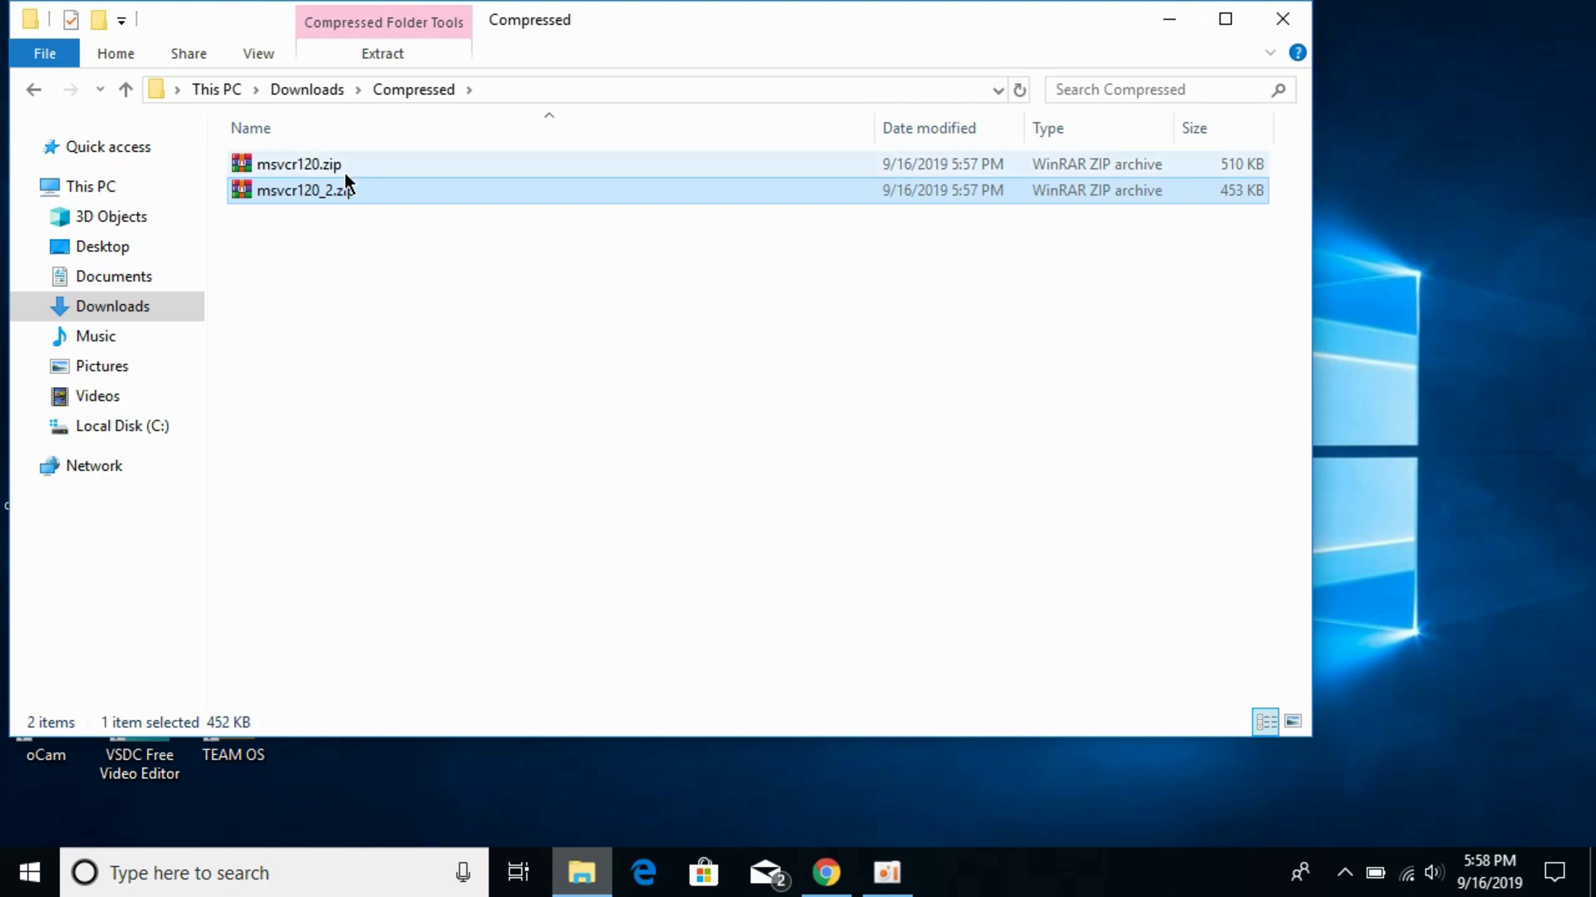
double_click(359, 158)
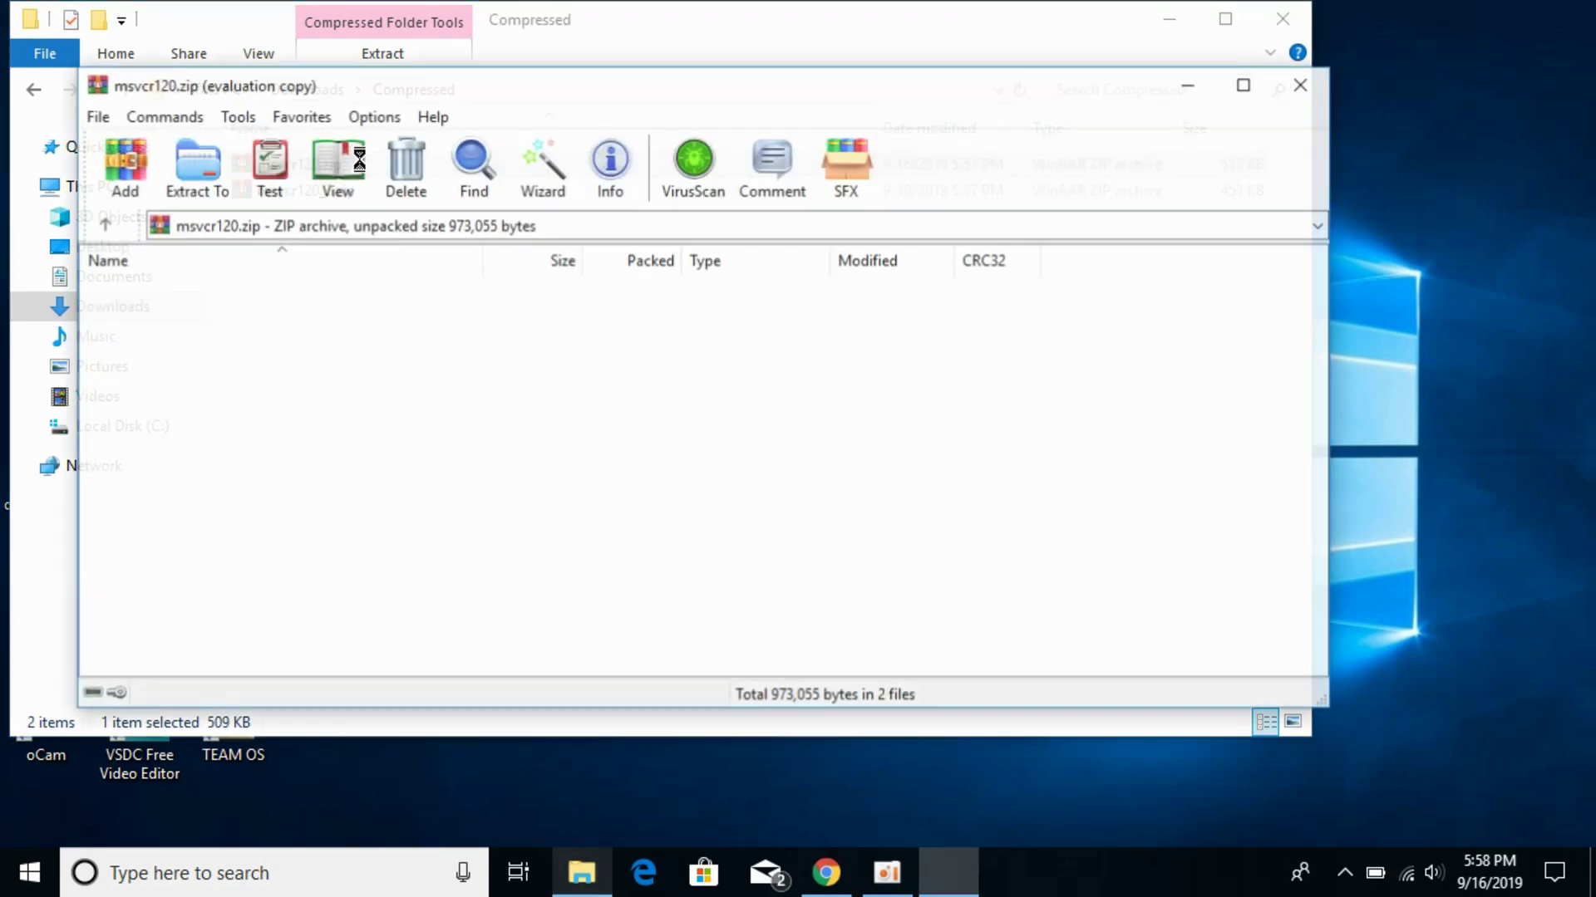
left_click(192, 164)
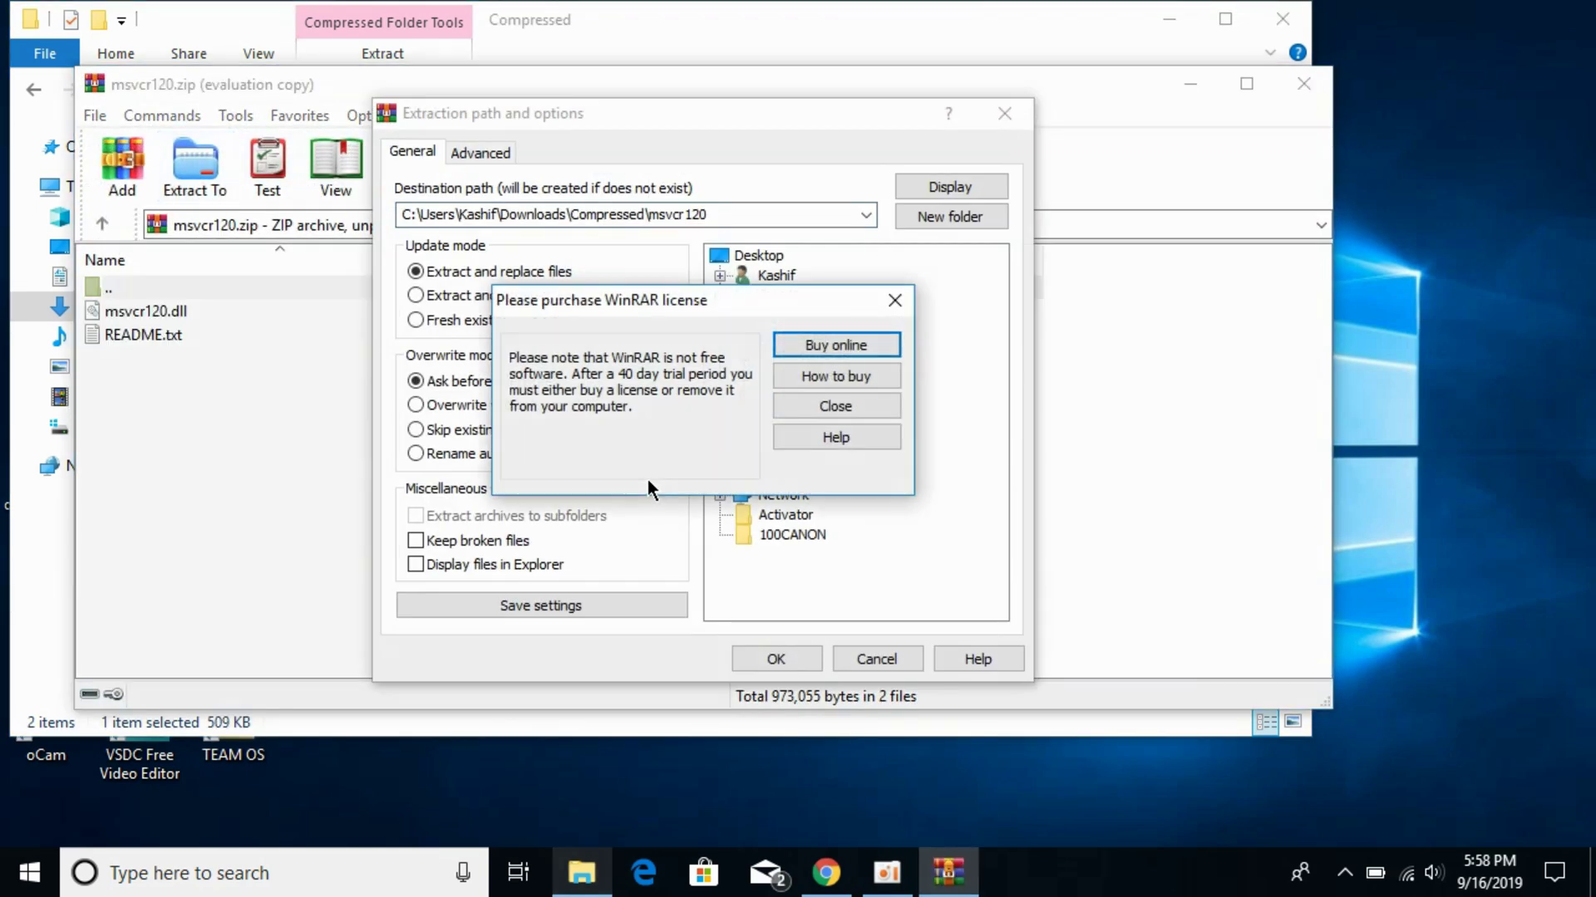
left_click(841, 405)
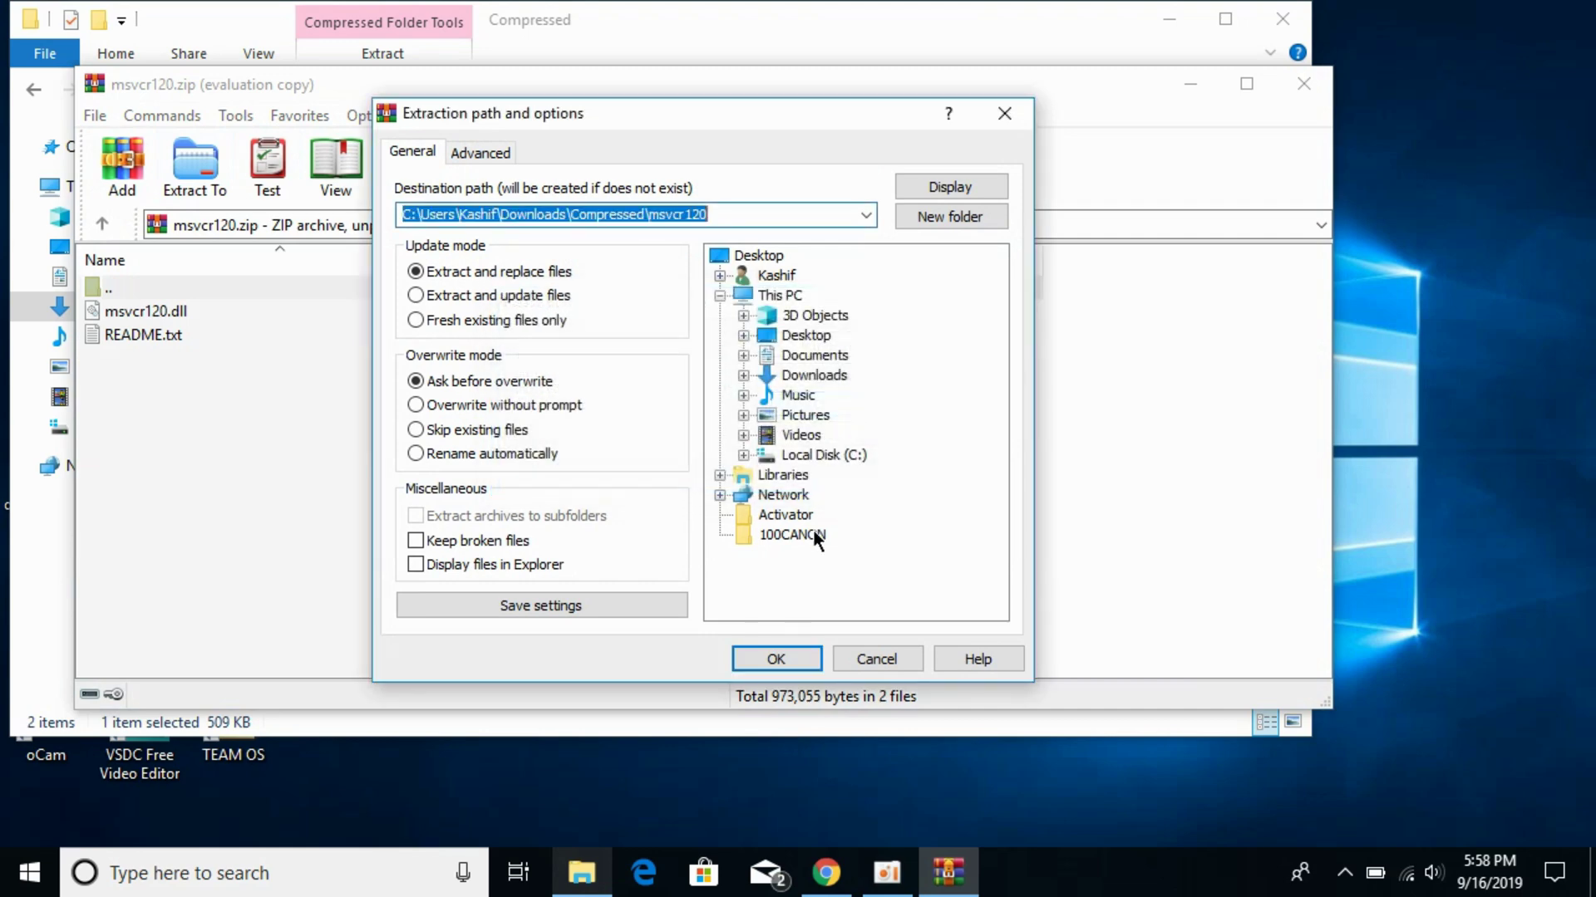
left_click(800, 653)
left_click(1313, 88)
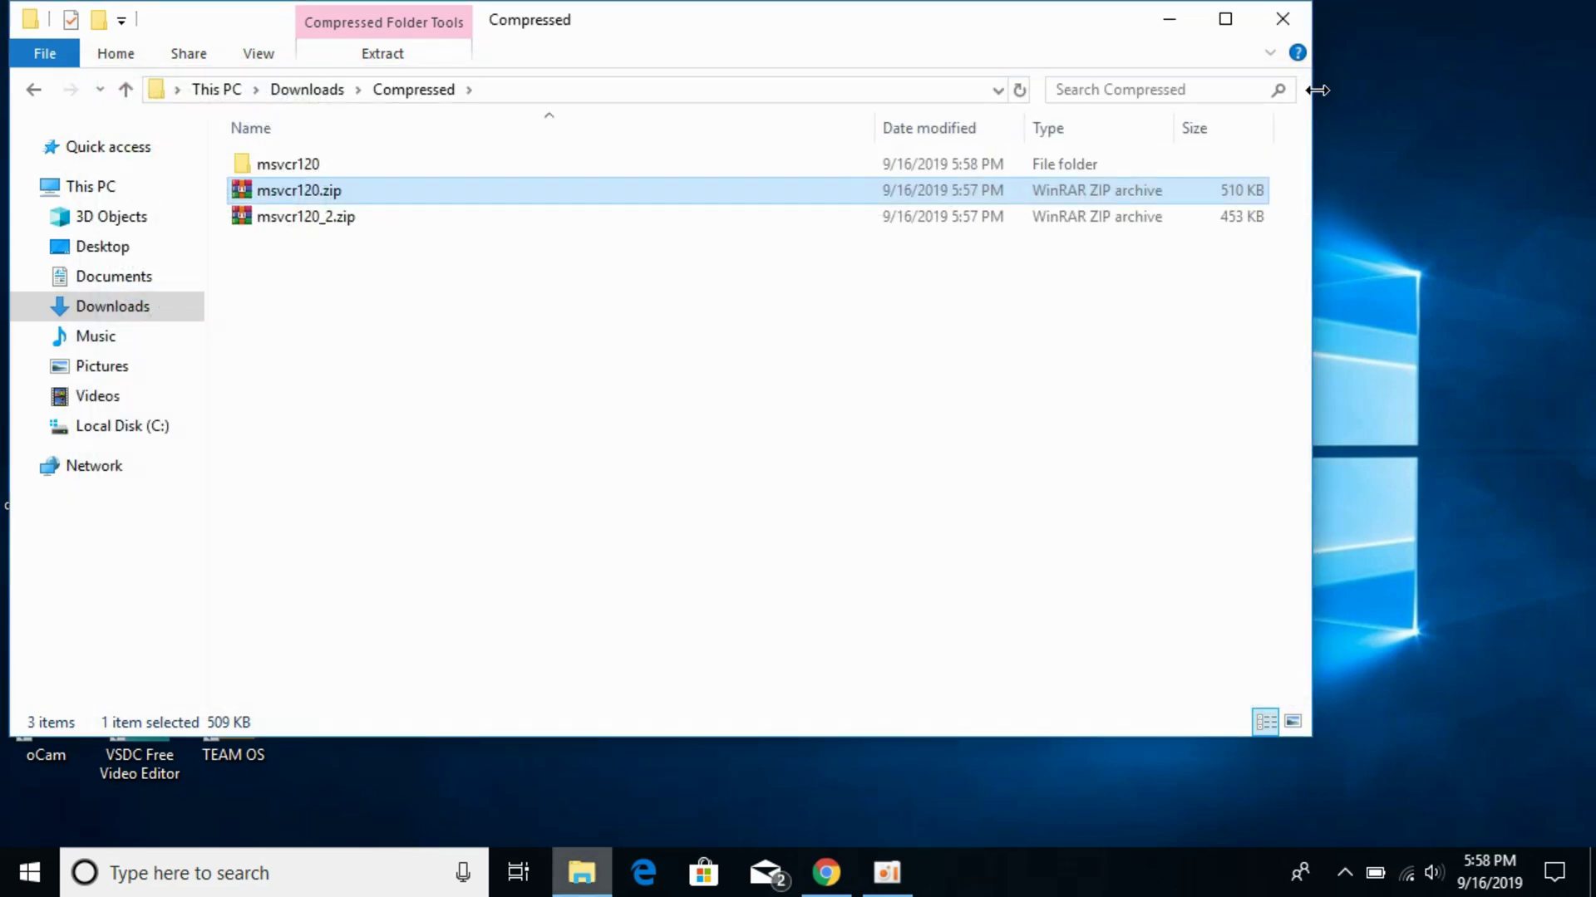
Step: Extract msvcr120_2.zip into its own msvcr120_2 folder with WinRAR
double_click(501, 223)
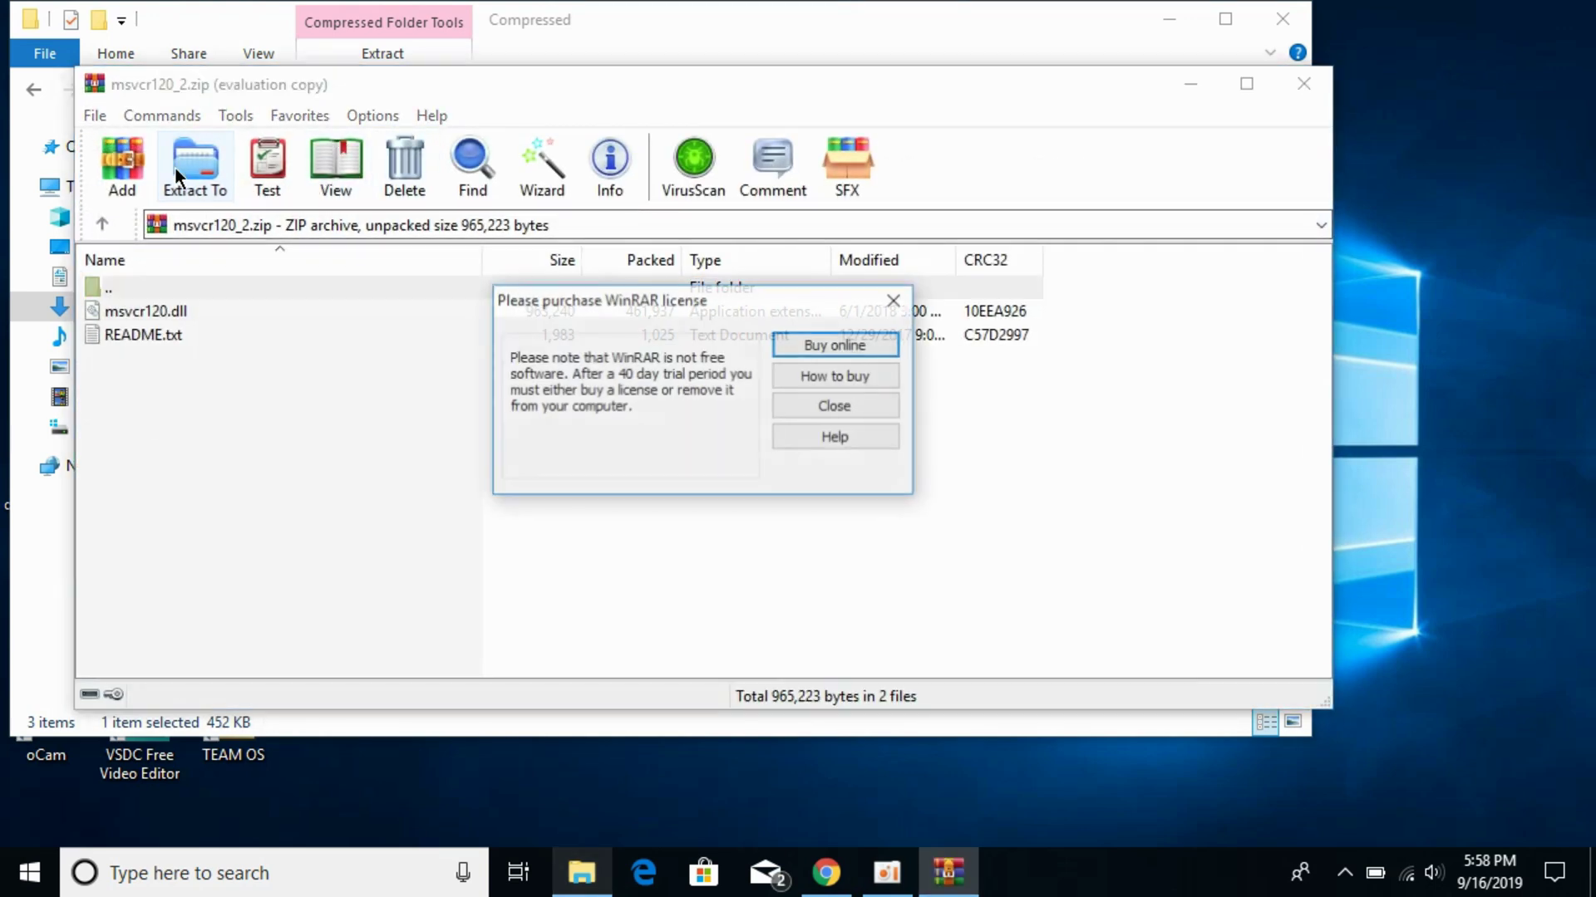
left_click(836, 405)
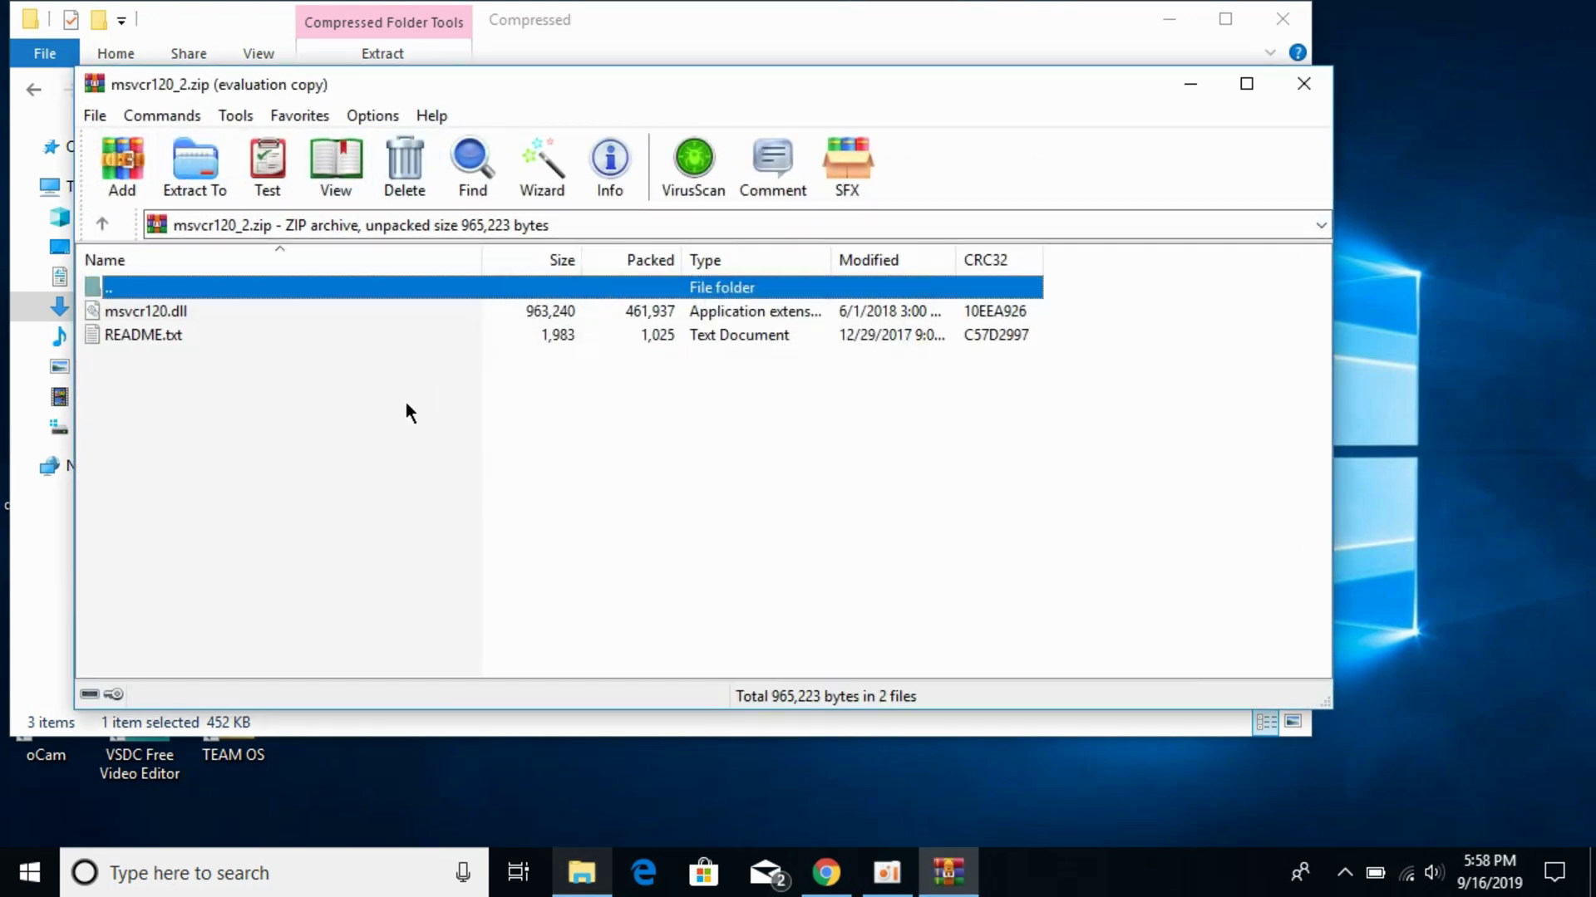
left_click(203, 184)
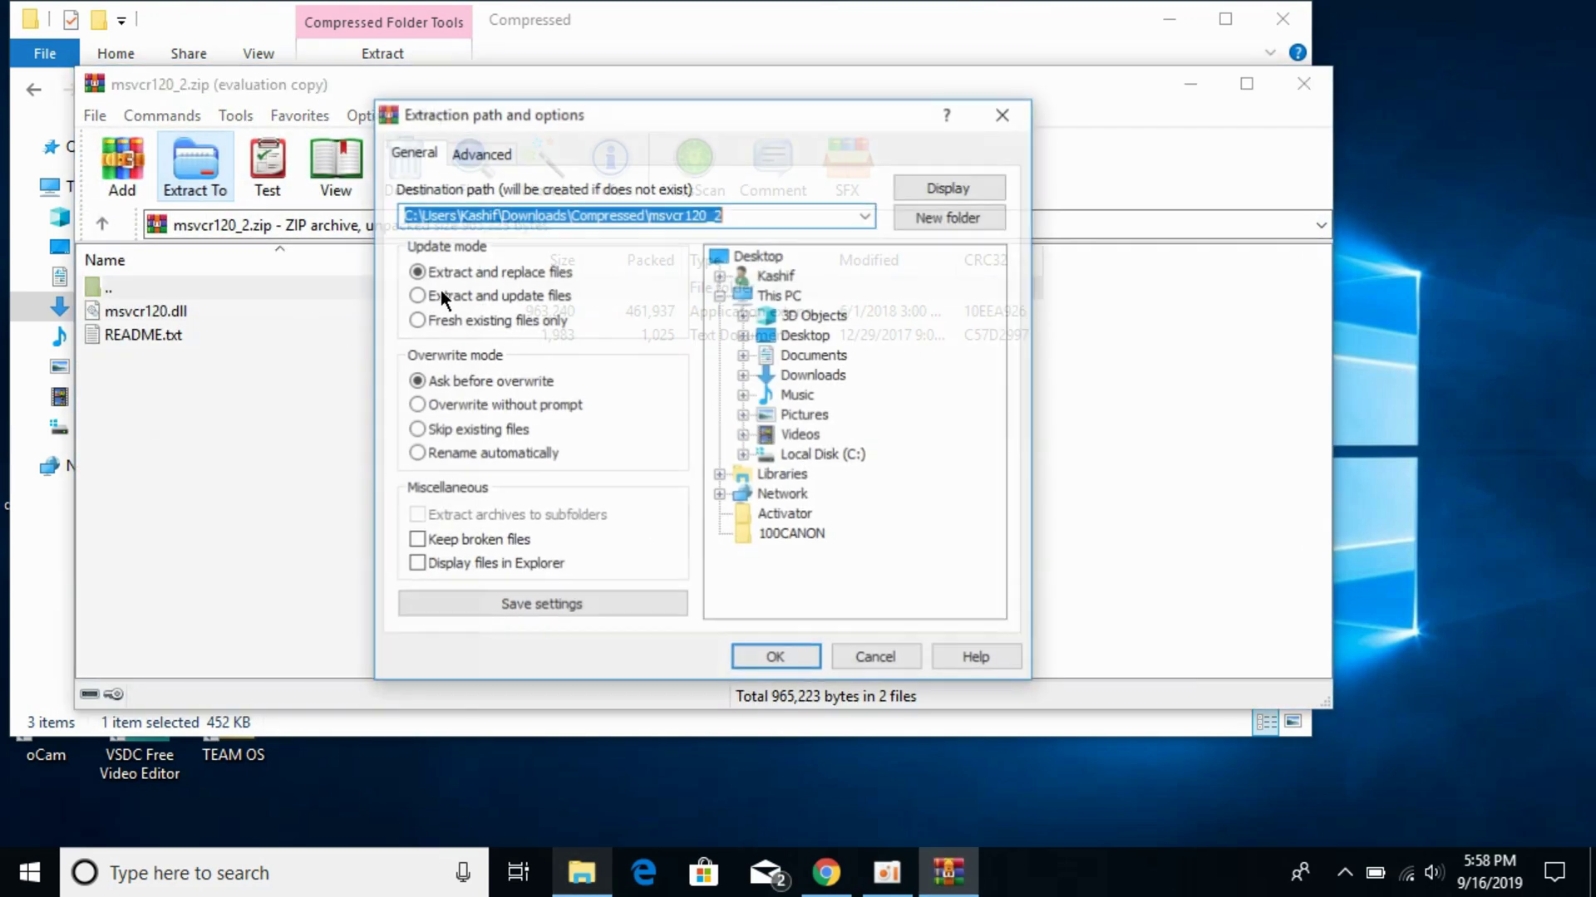
left_click(806, 659)
left_click(1305, 80)
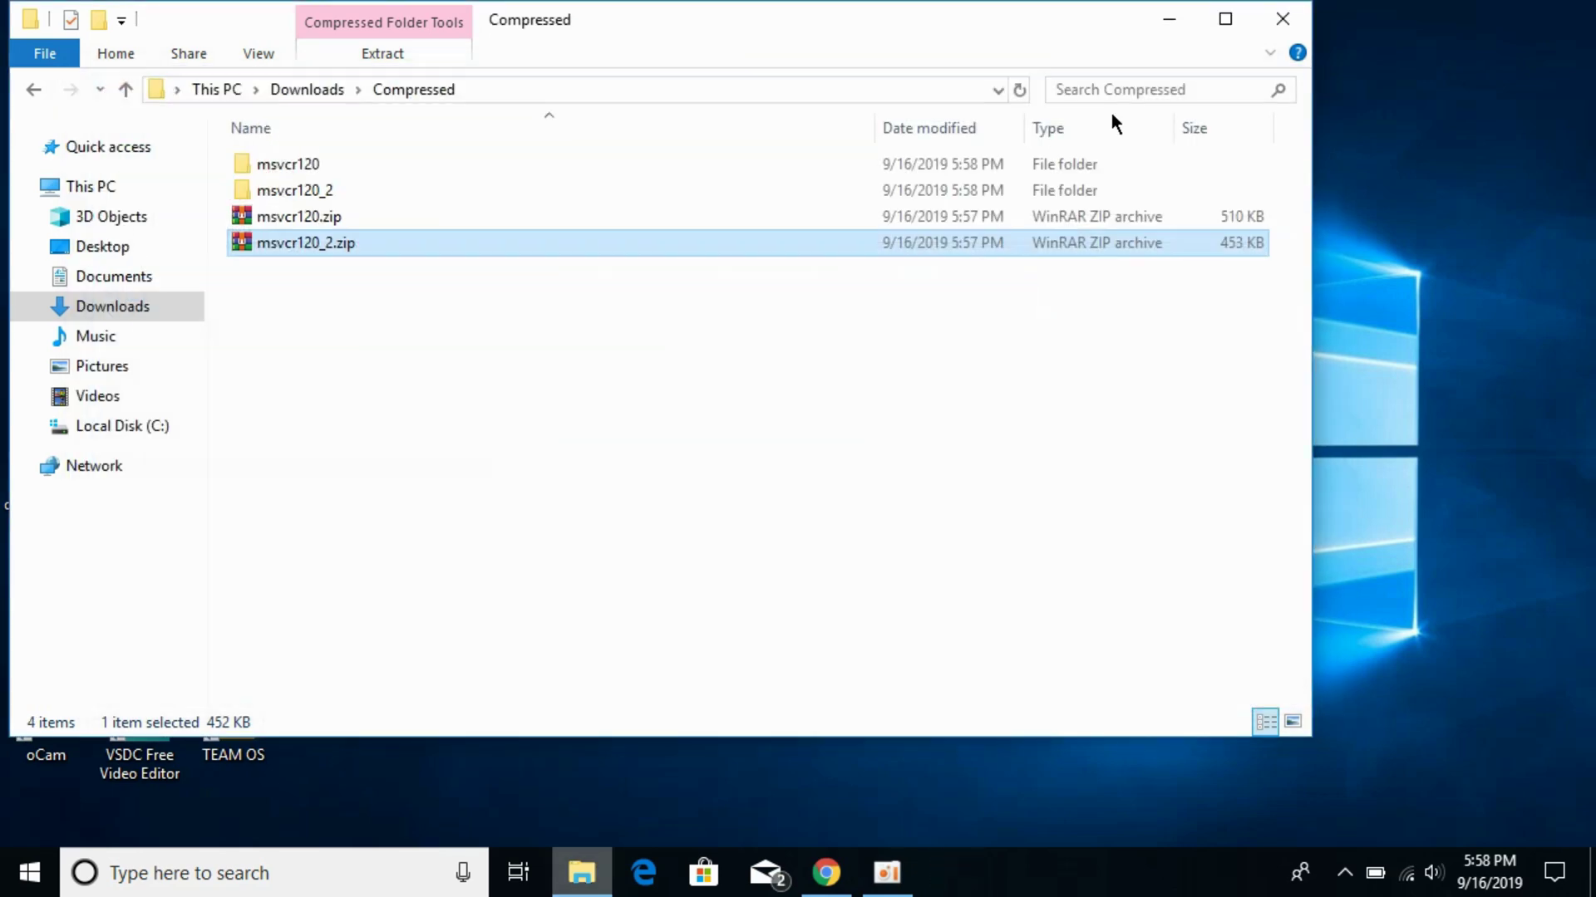
left_click(308, 166)
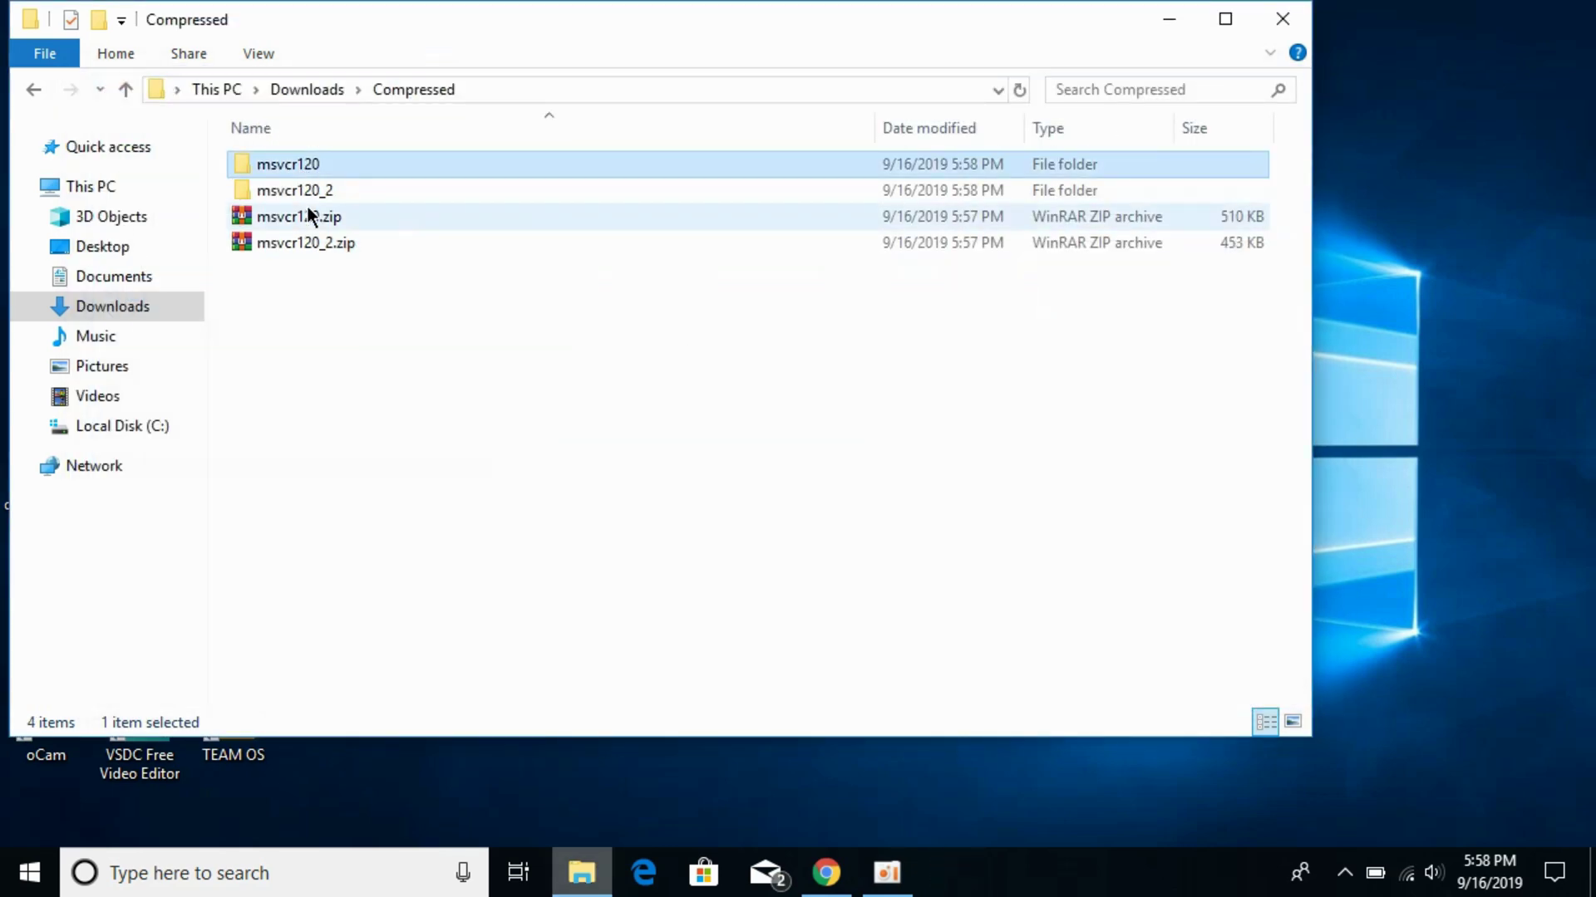
left_click(329, 190)
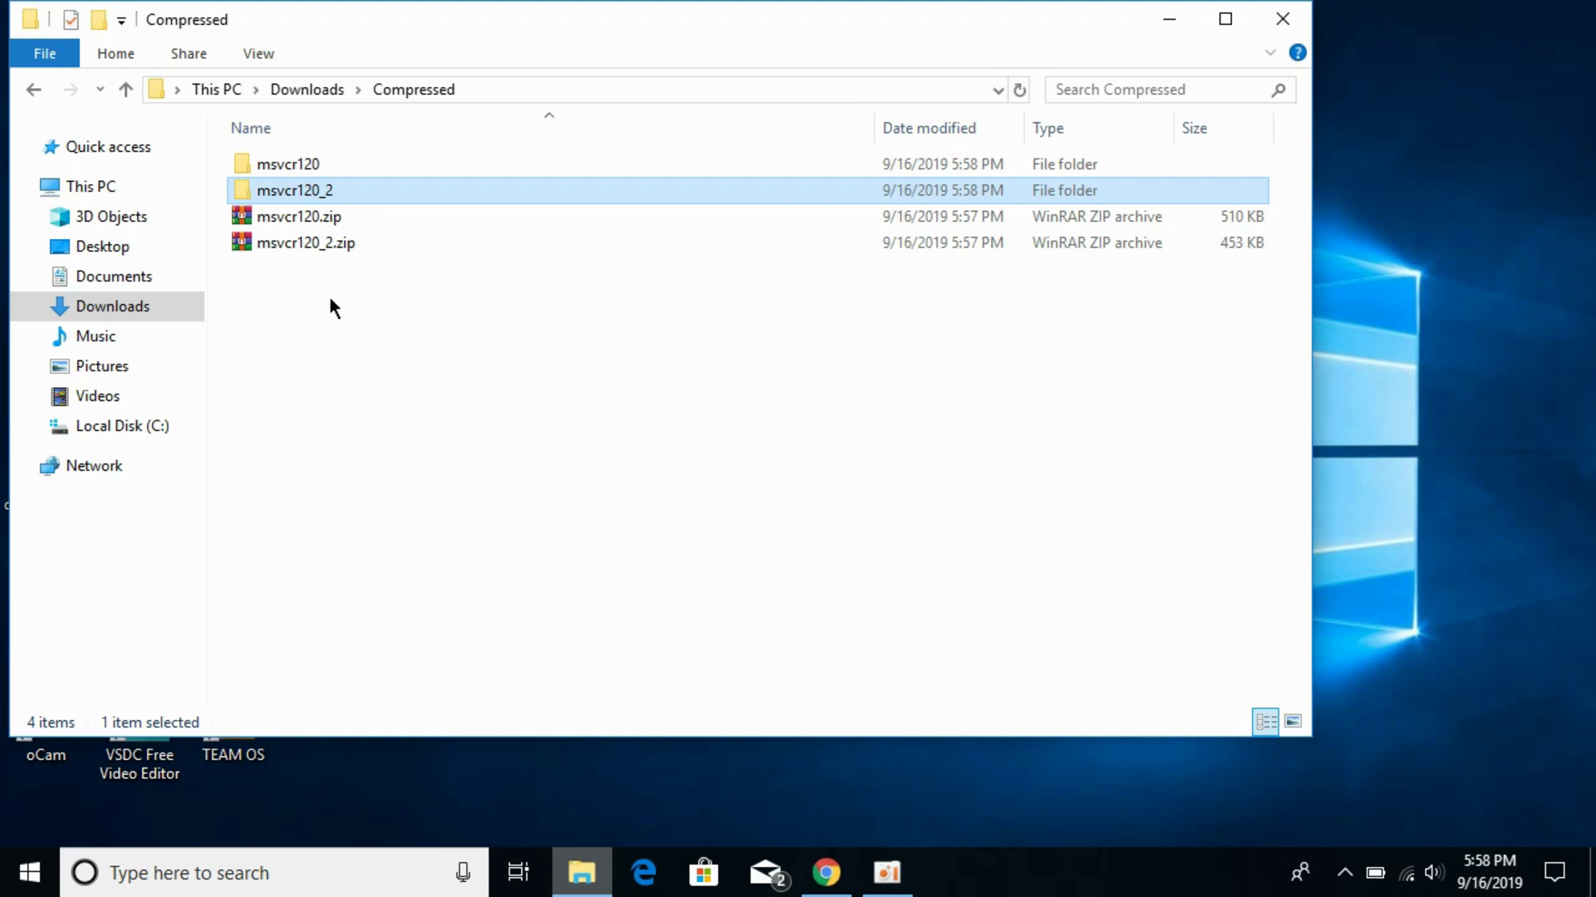
Step: Copy msvcr120.dll from the extracted msvcr120 folder
double_click(323, 170)
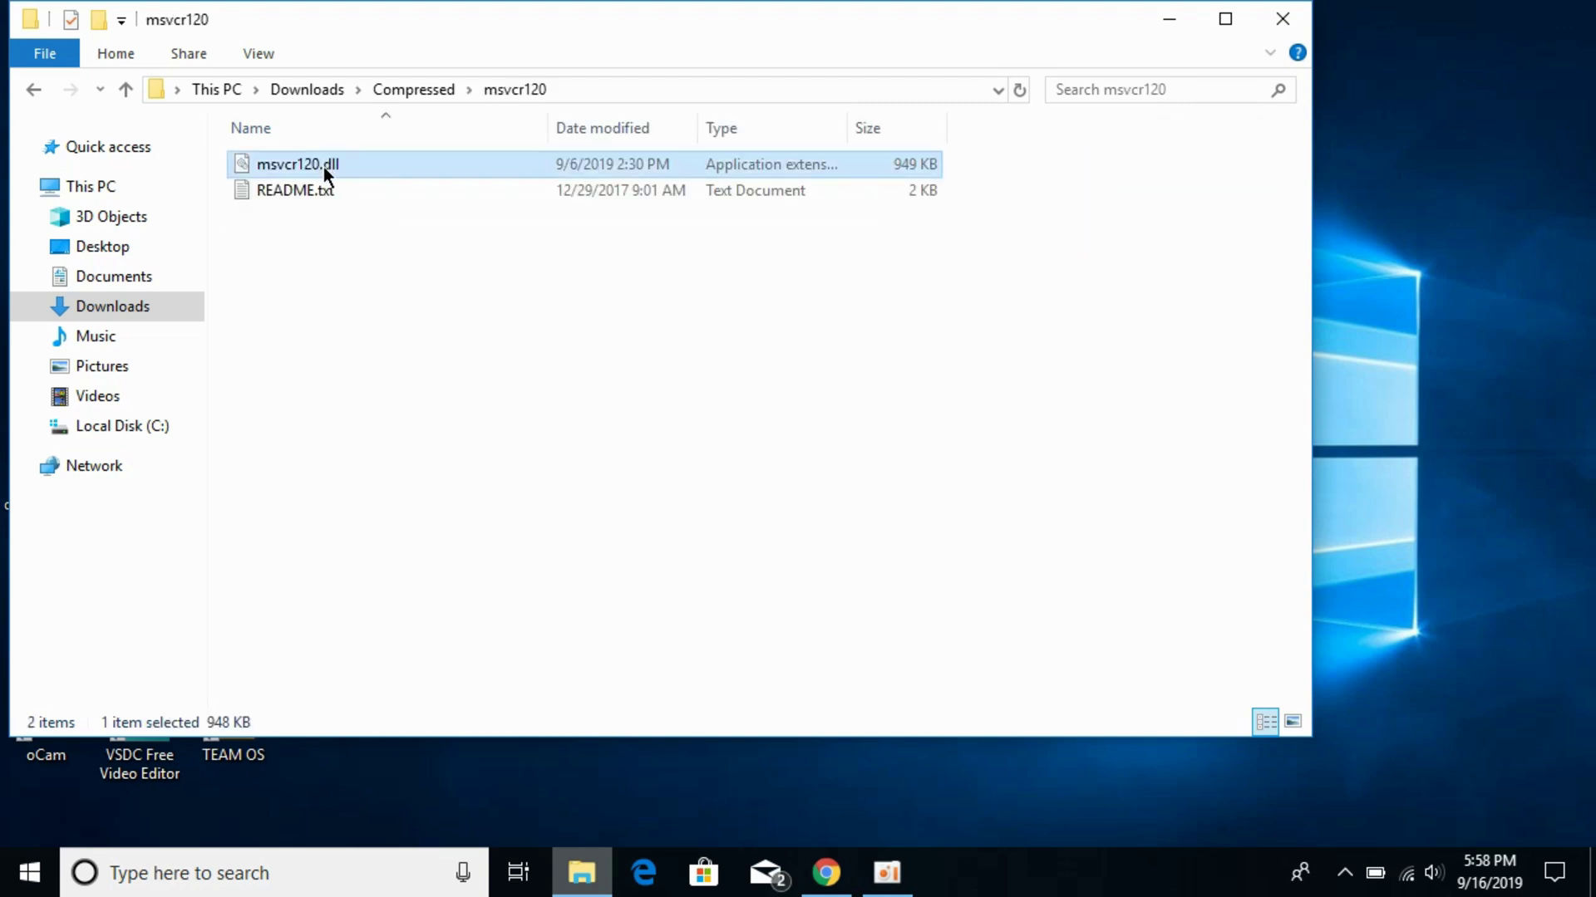
right_click(334, 166)
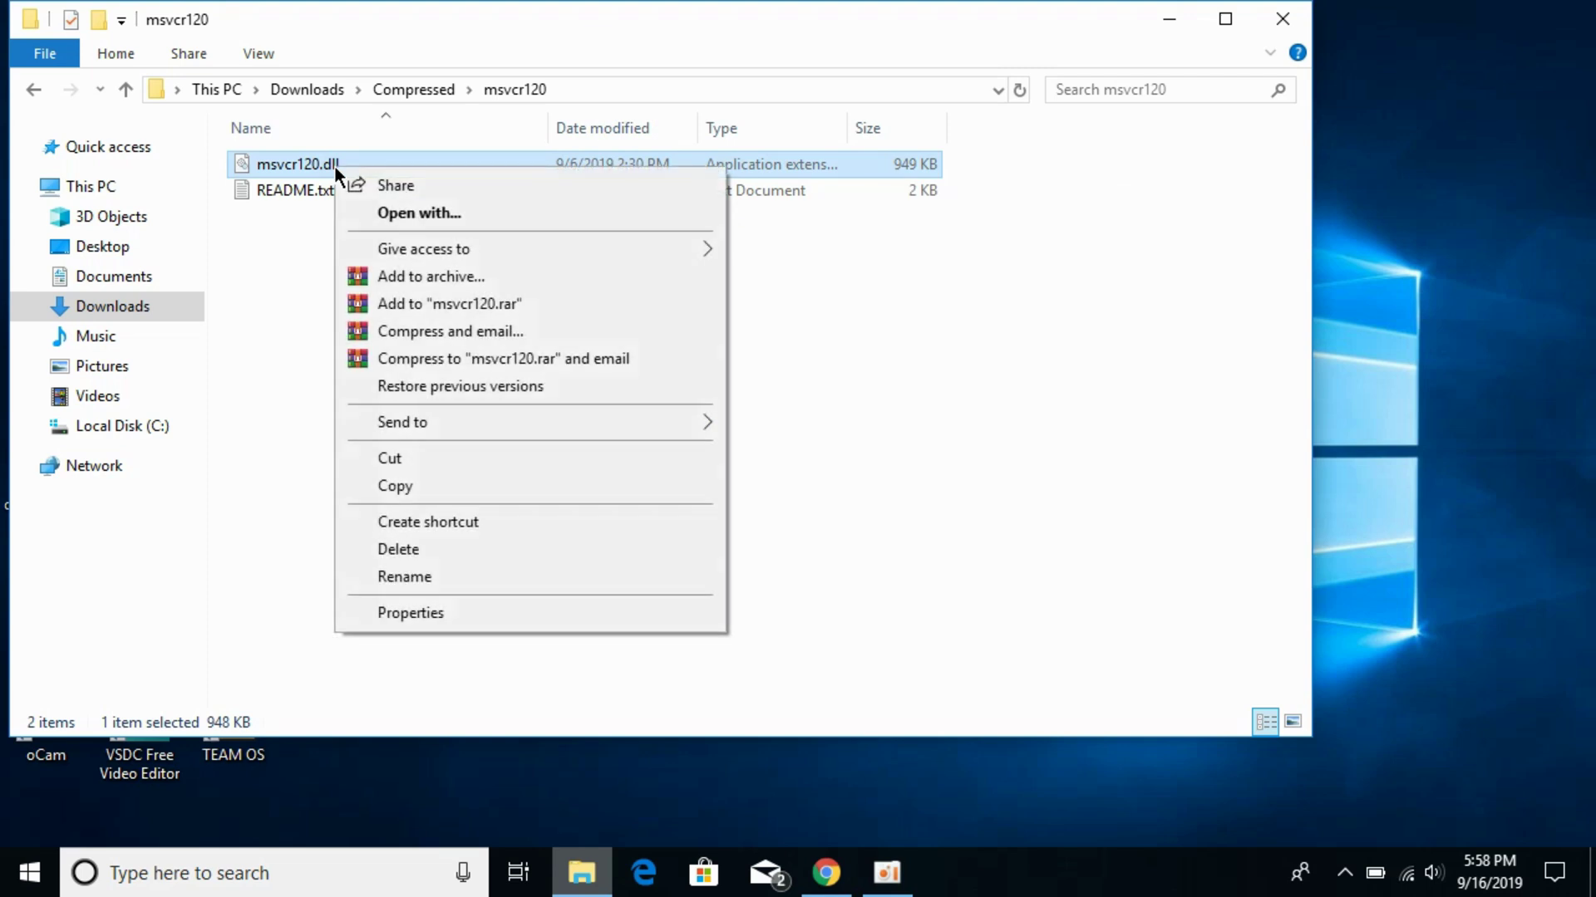
left_click(404, 502)
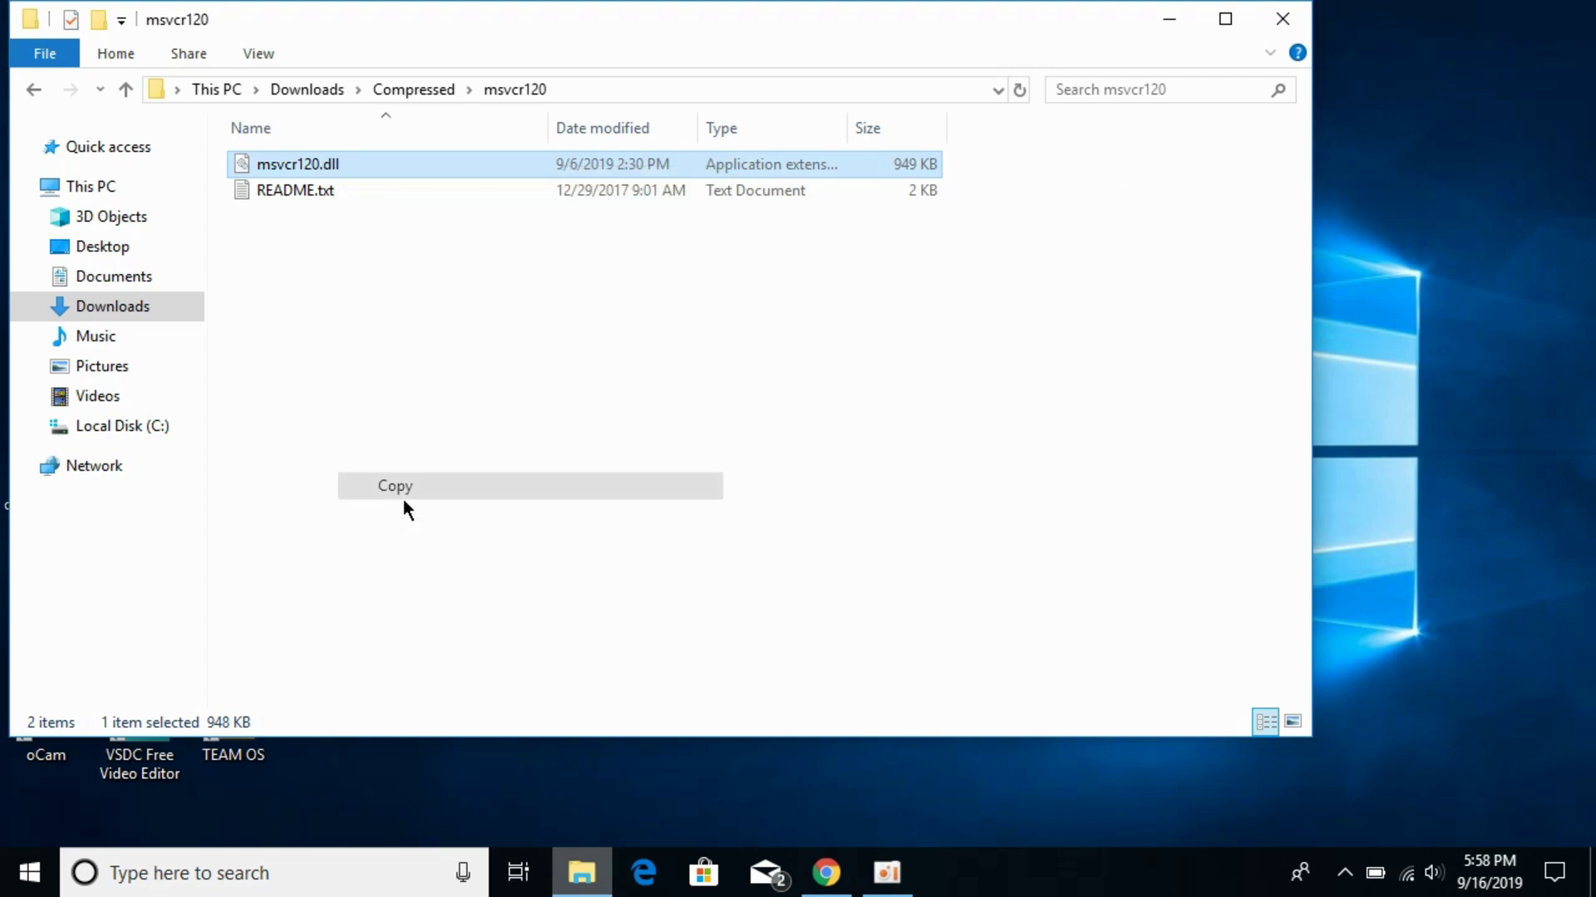
Step: Open Local Disk (C:) in a new window and navigate to Windows\System32
left_click(107, 428)
right_click(106, 428)
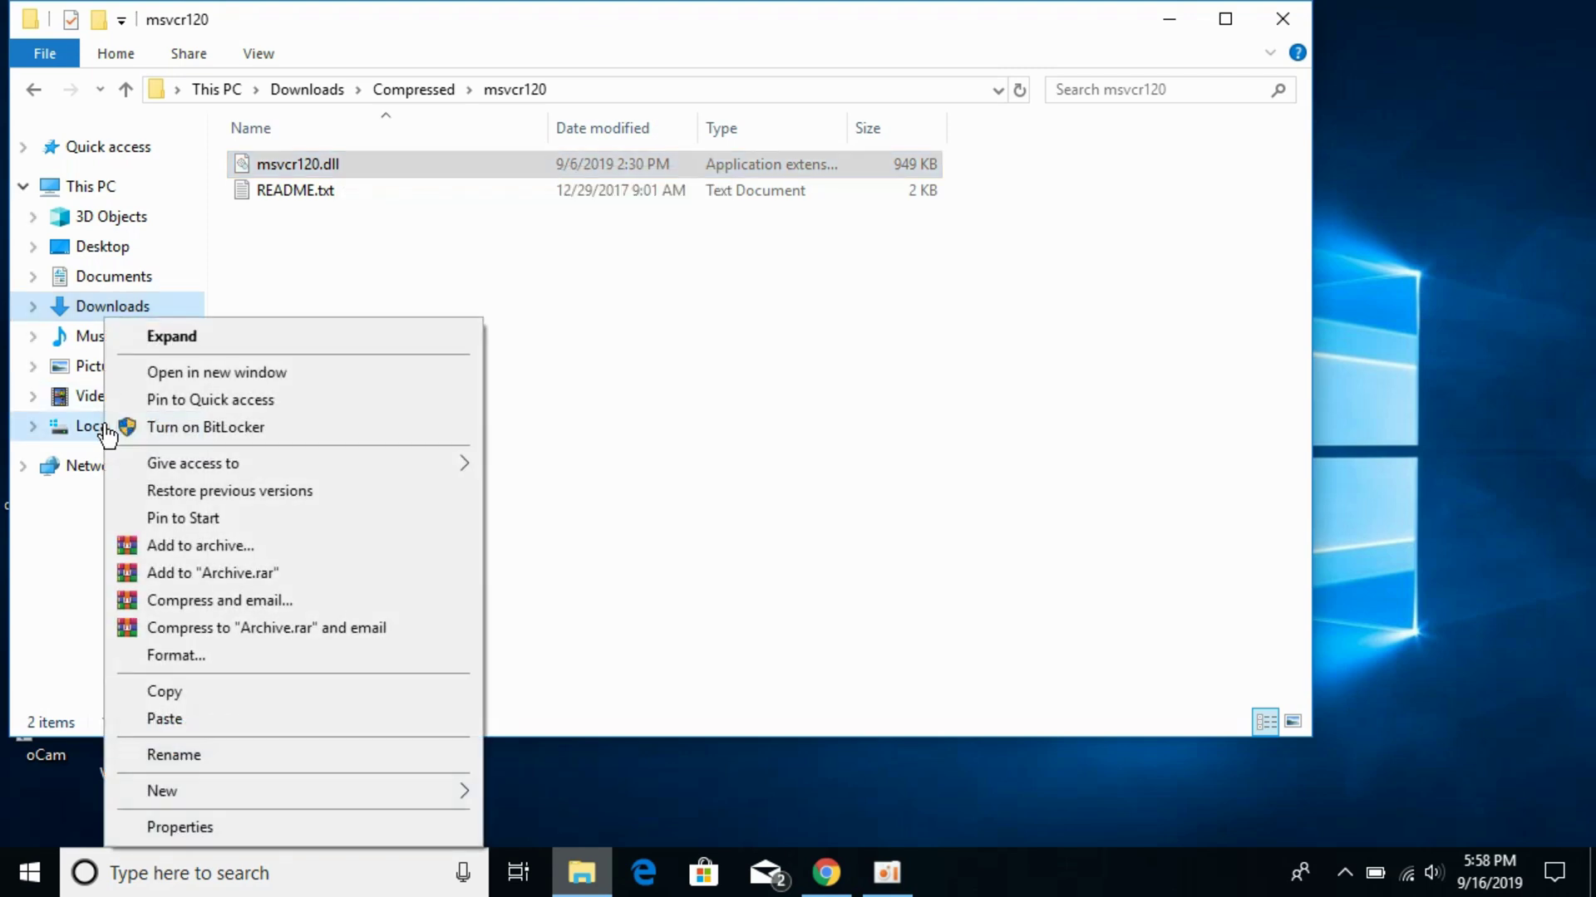
left_click(175, 374)
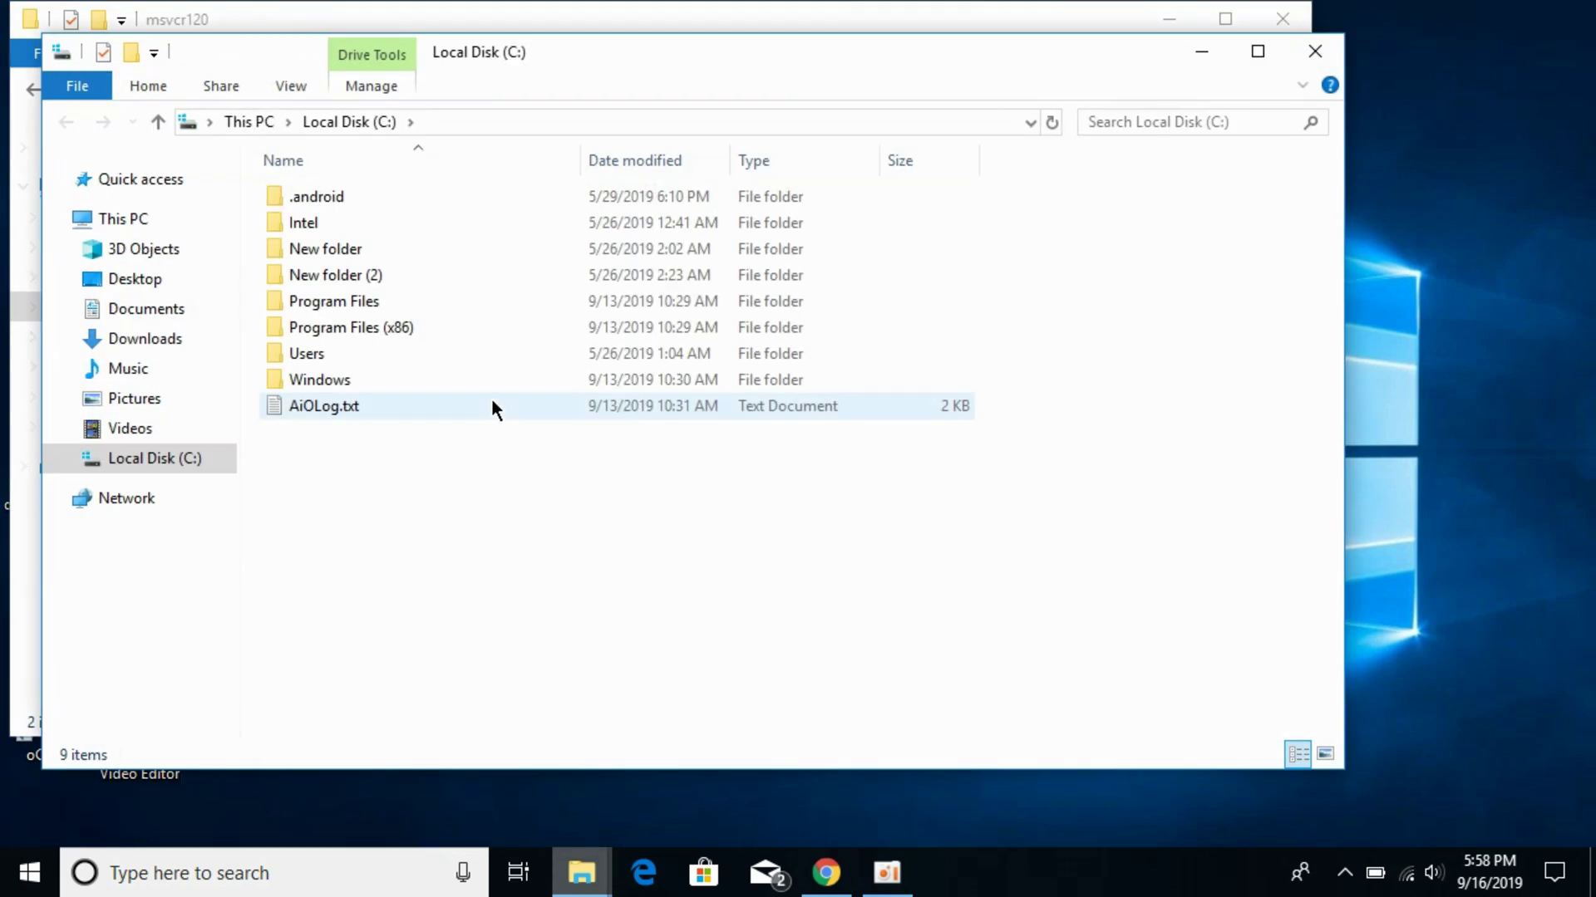
double_click(376, 385)
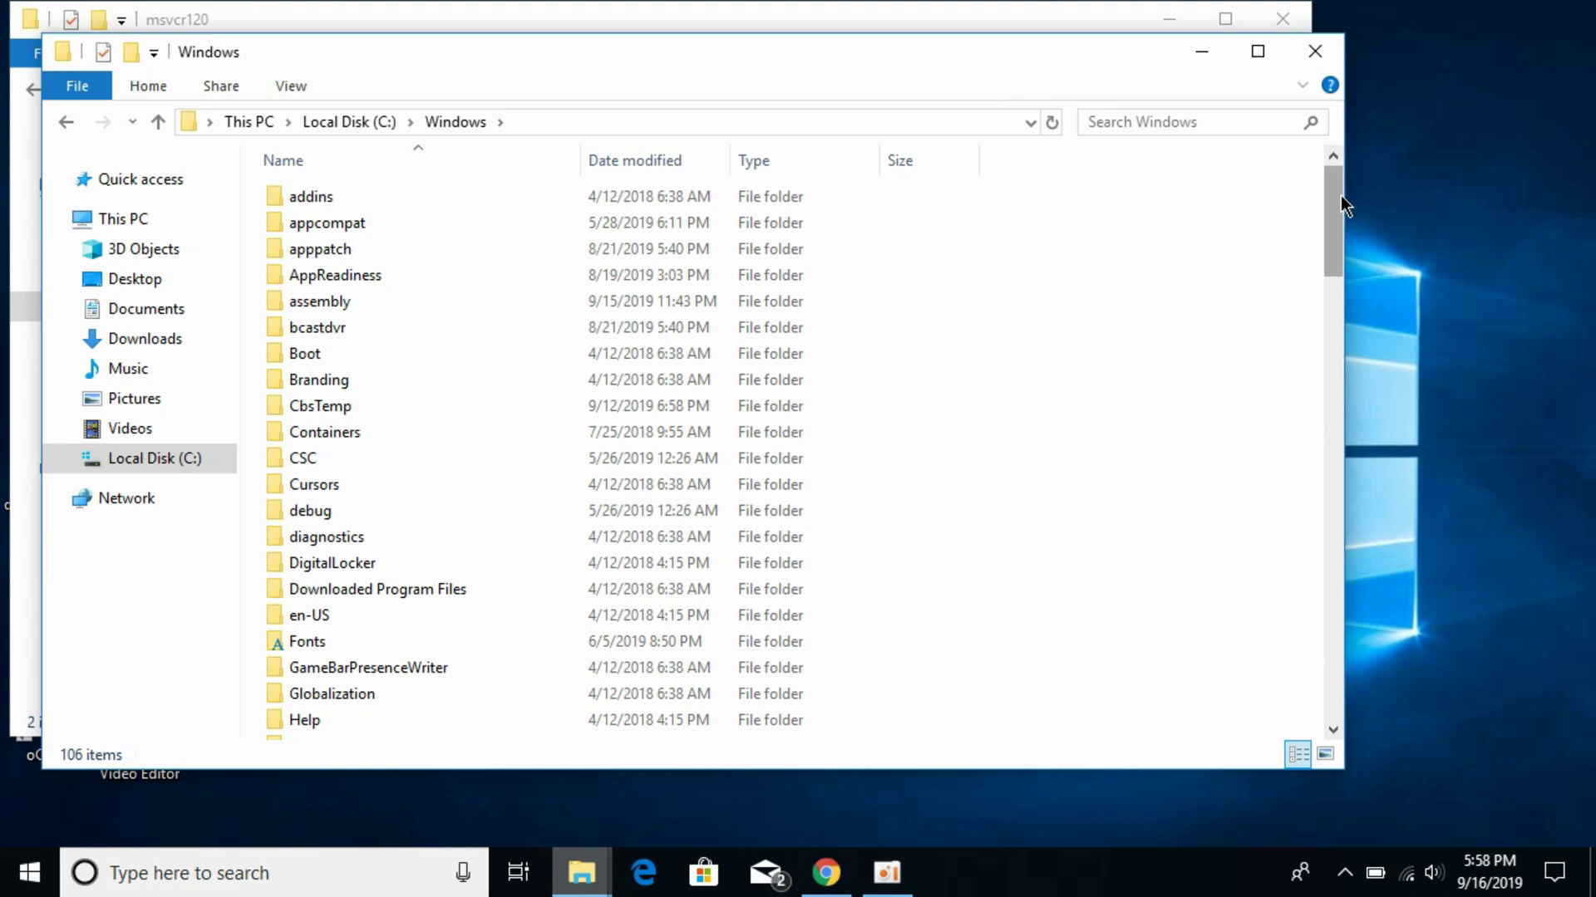
left_click_drag(1338, 196, 1339, 505)
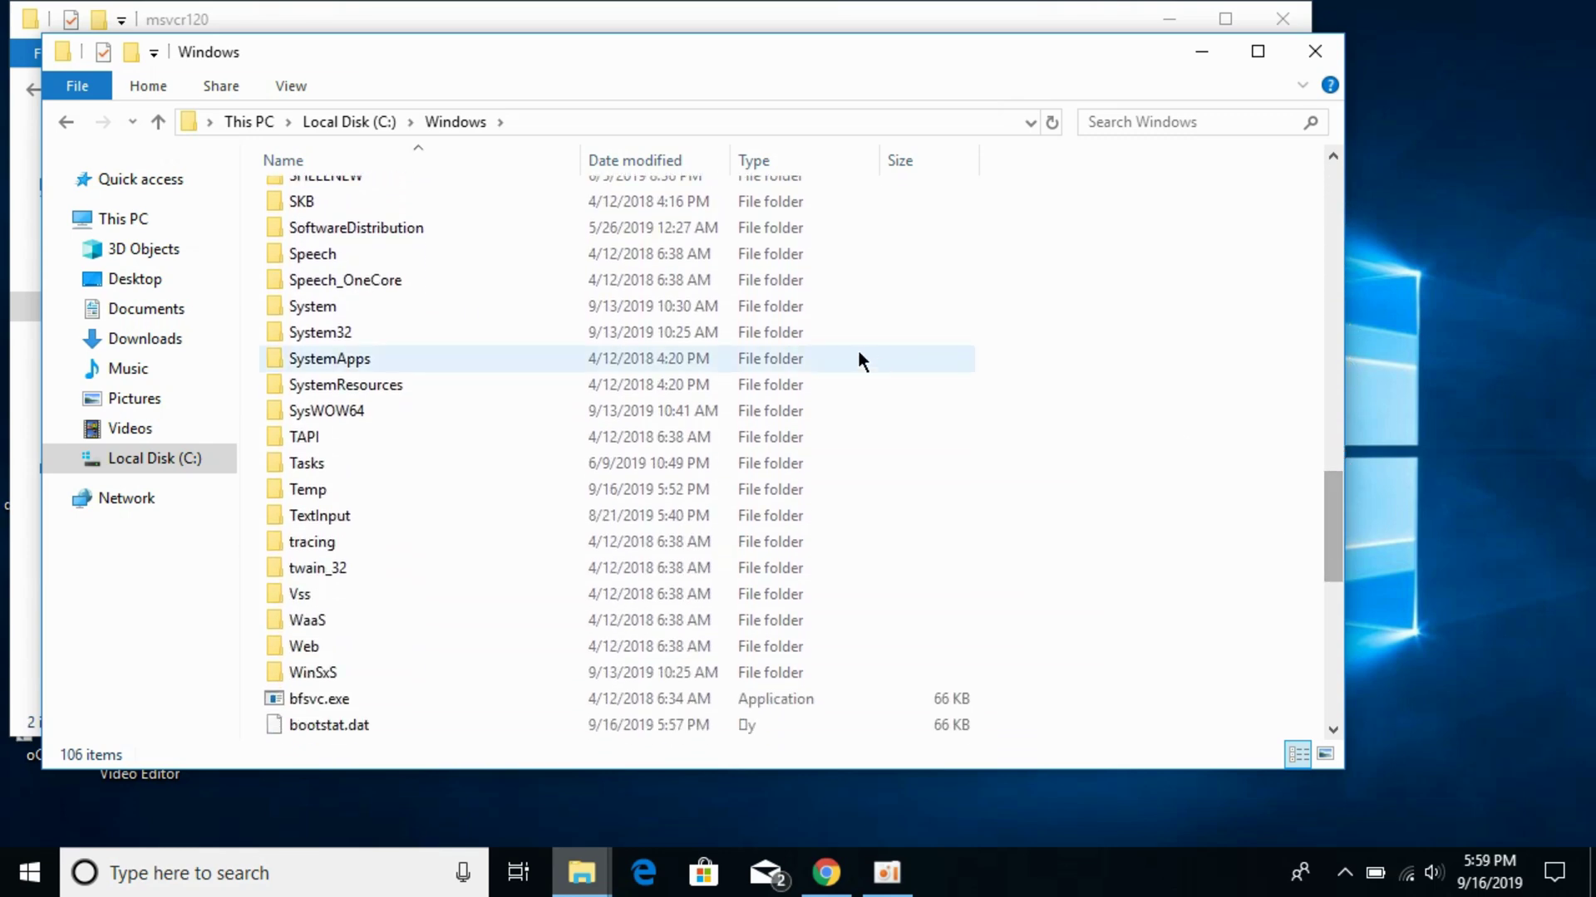
double_click(803, 331)
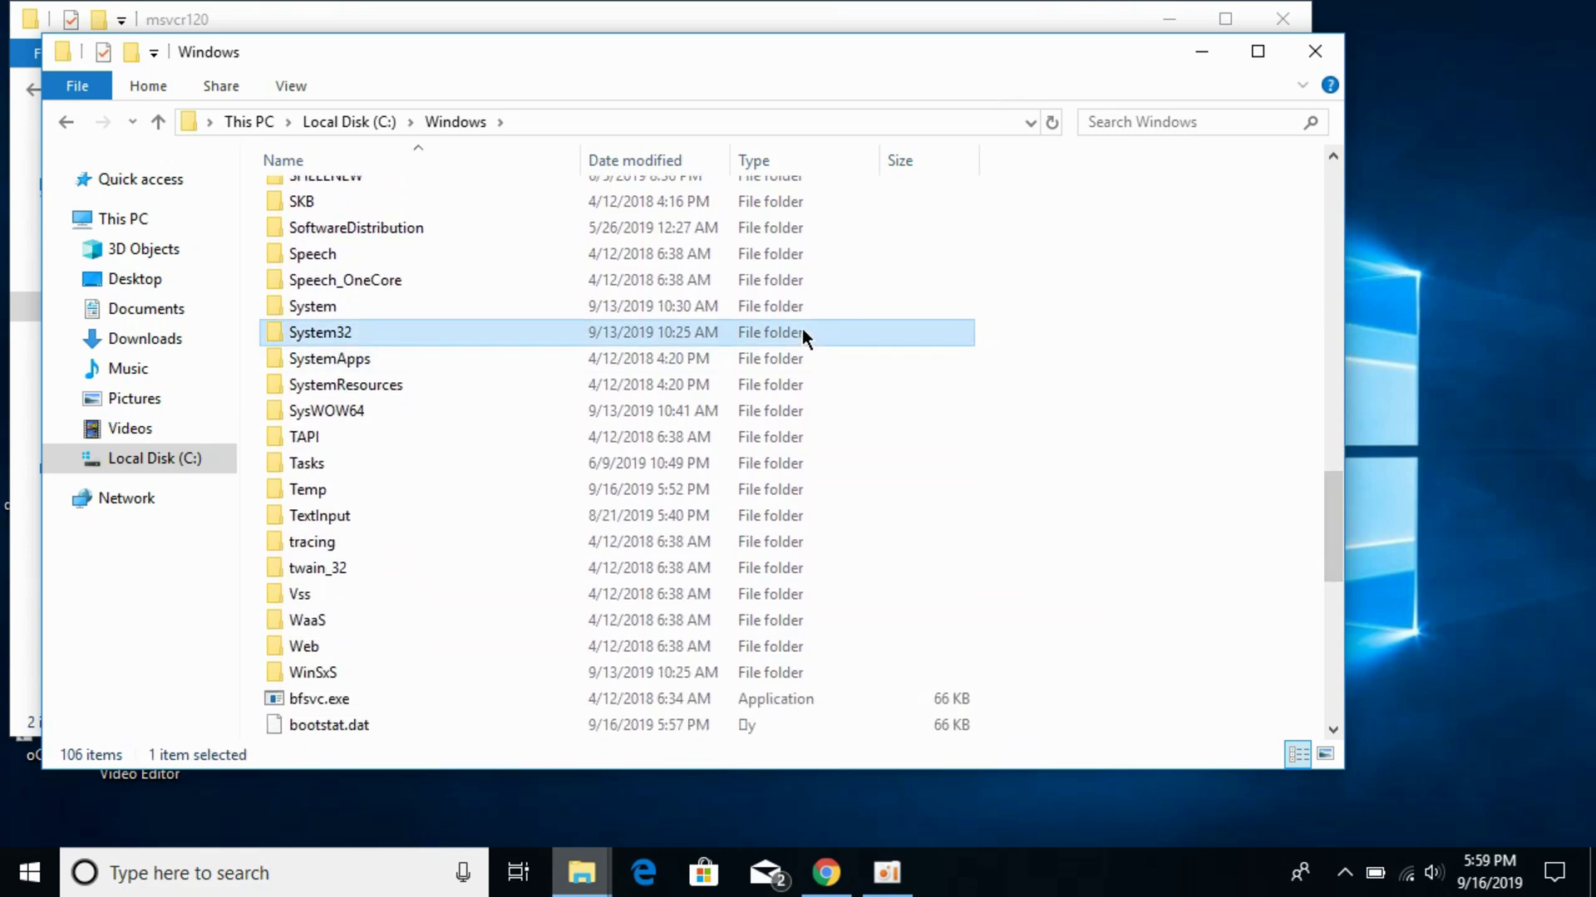
Step: Paste msvcr120.dll into System32, replacing the existing file with administrator permission
right_click(1076, 240)
left_click(1134, 374)
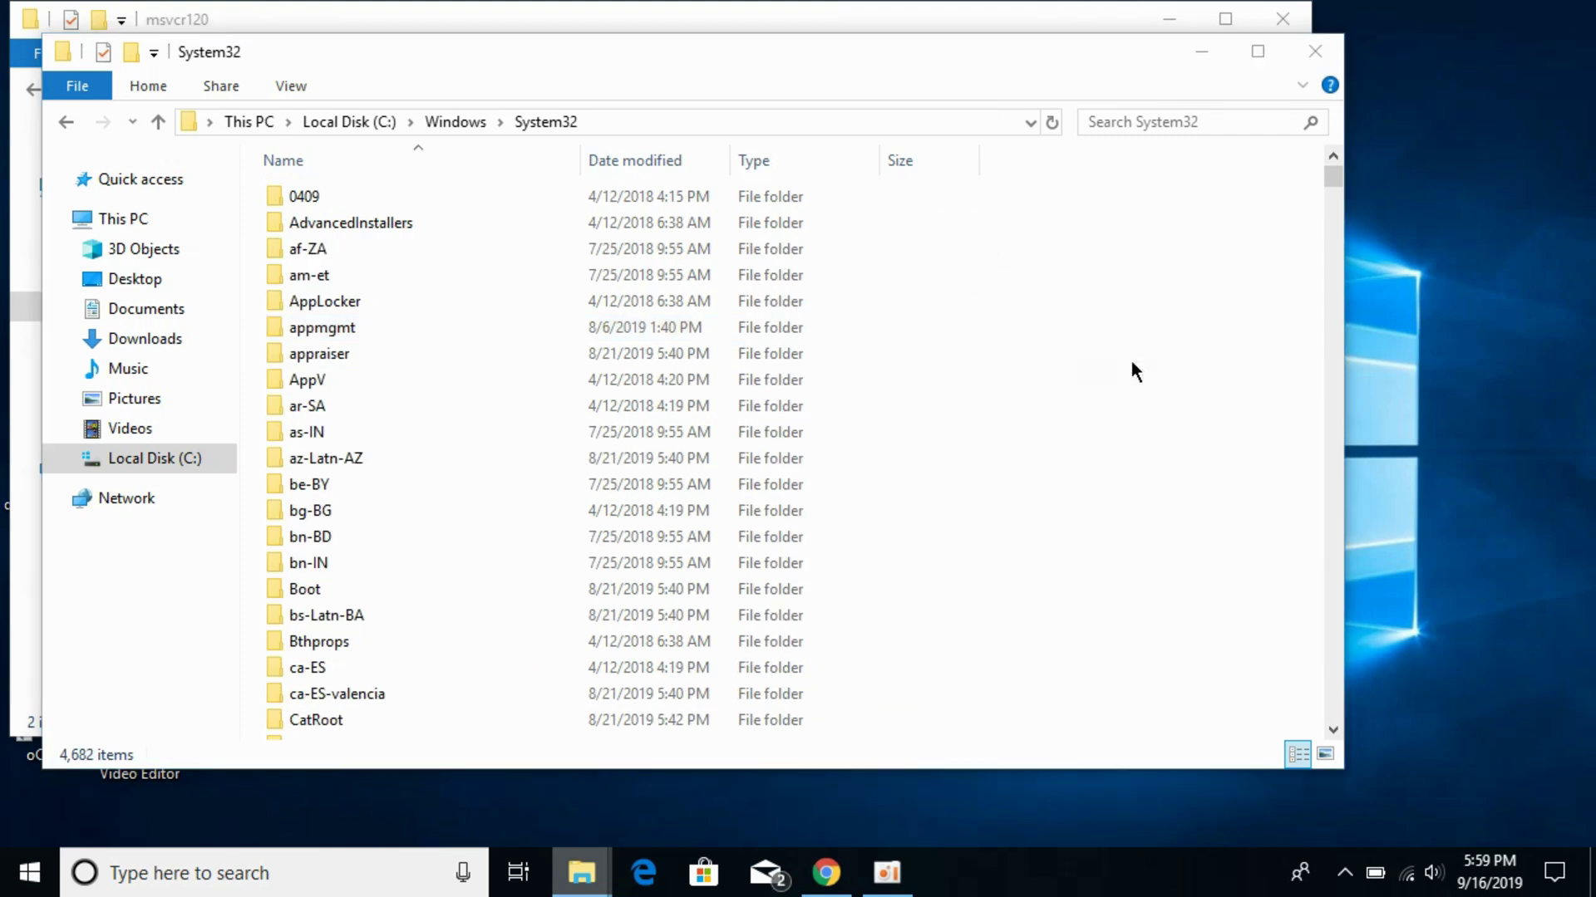
left_click(890, 232)
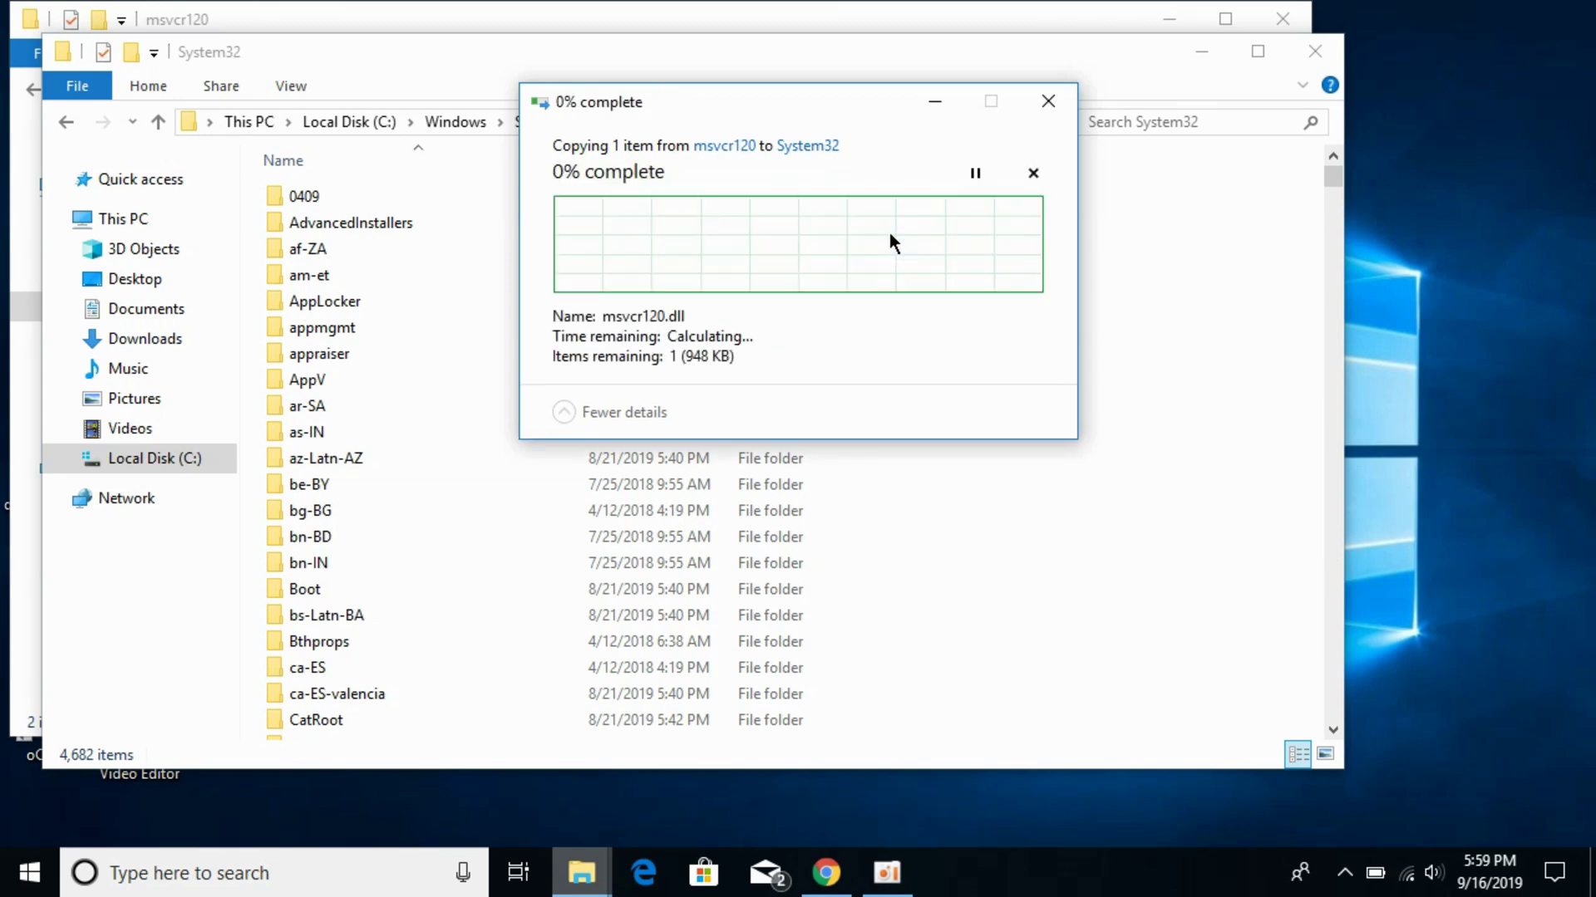
left_click(766, 268)
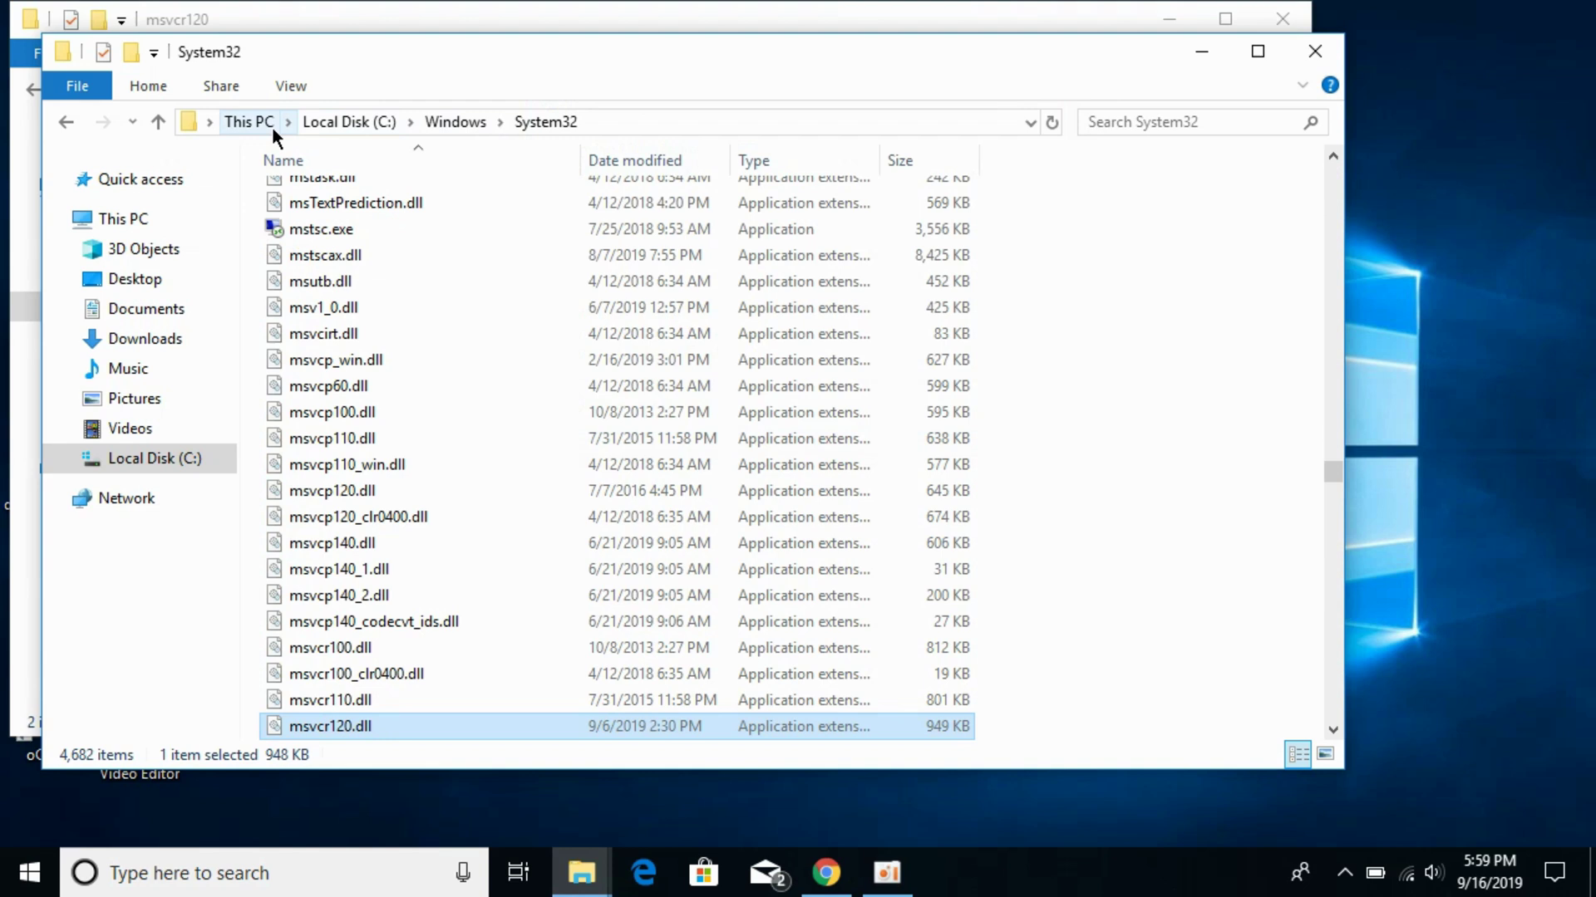
left_click(66, 125)
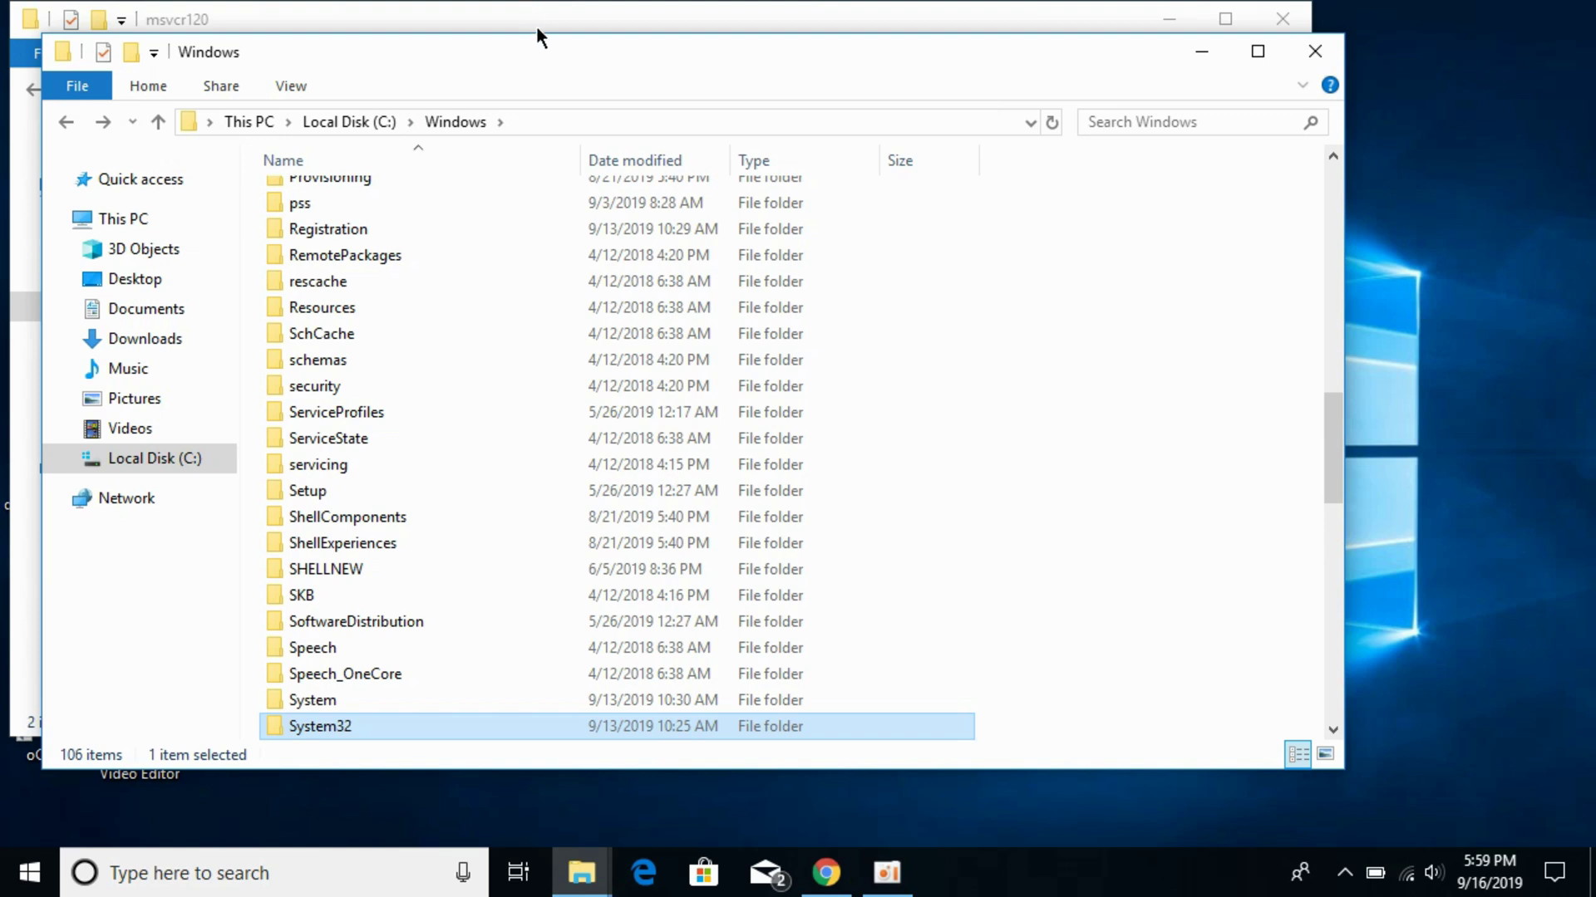
Step: Copy msvcr120.dll again from the extracted msvcr120 folder
left_click(536, 27)
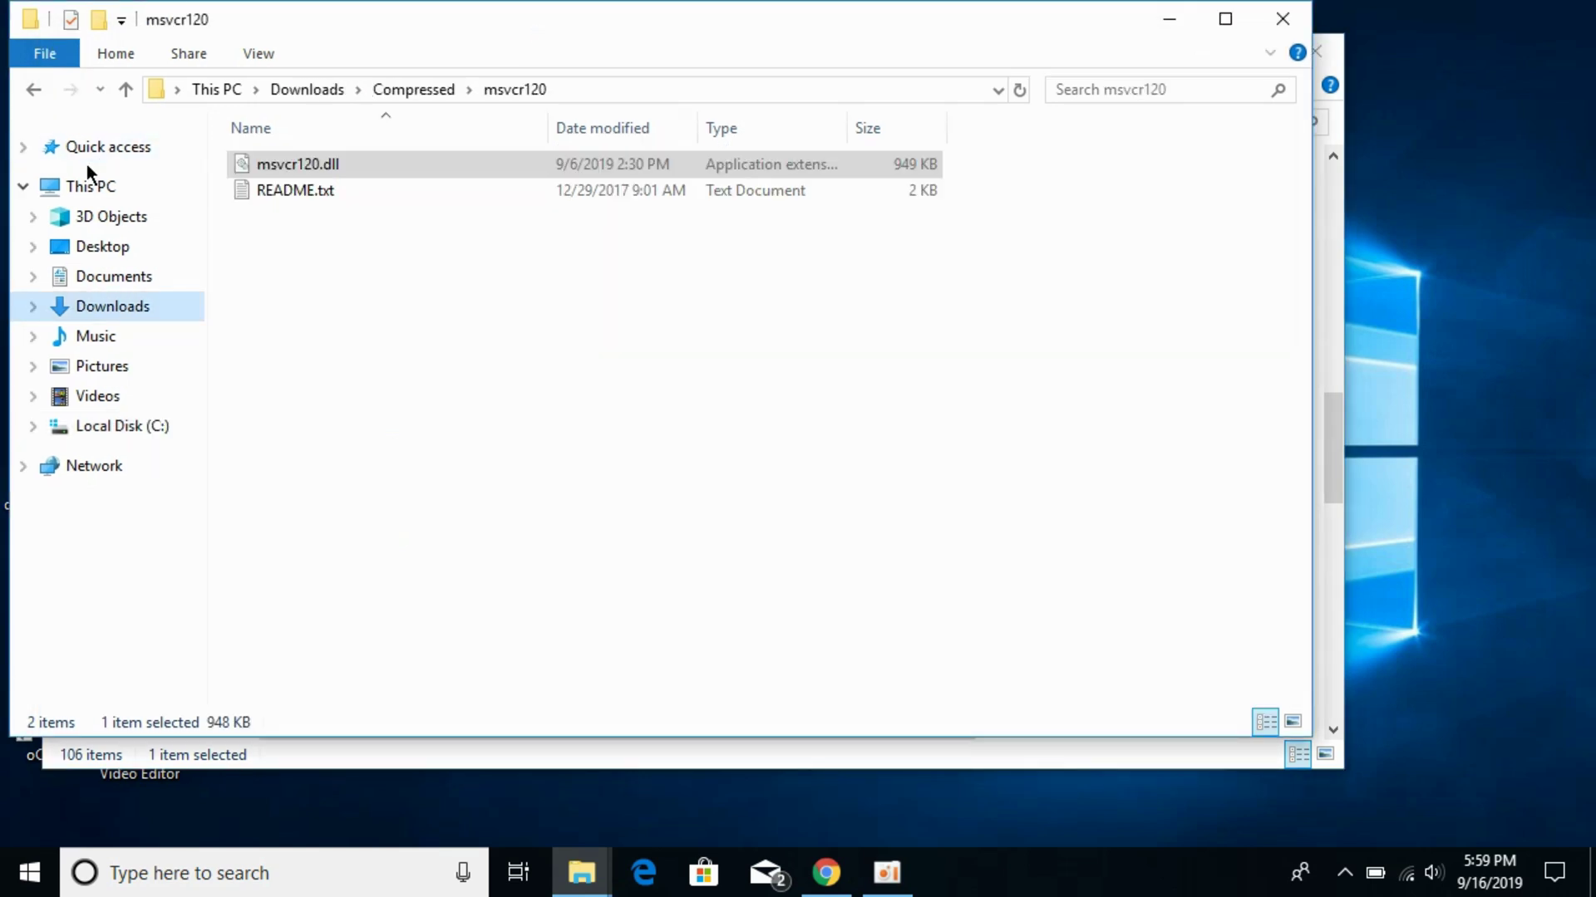
left_click(31, 92)
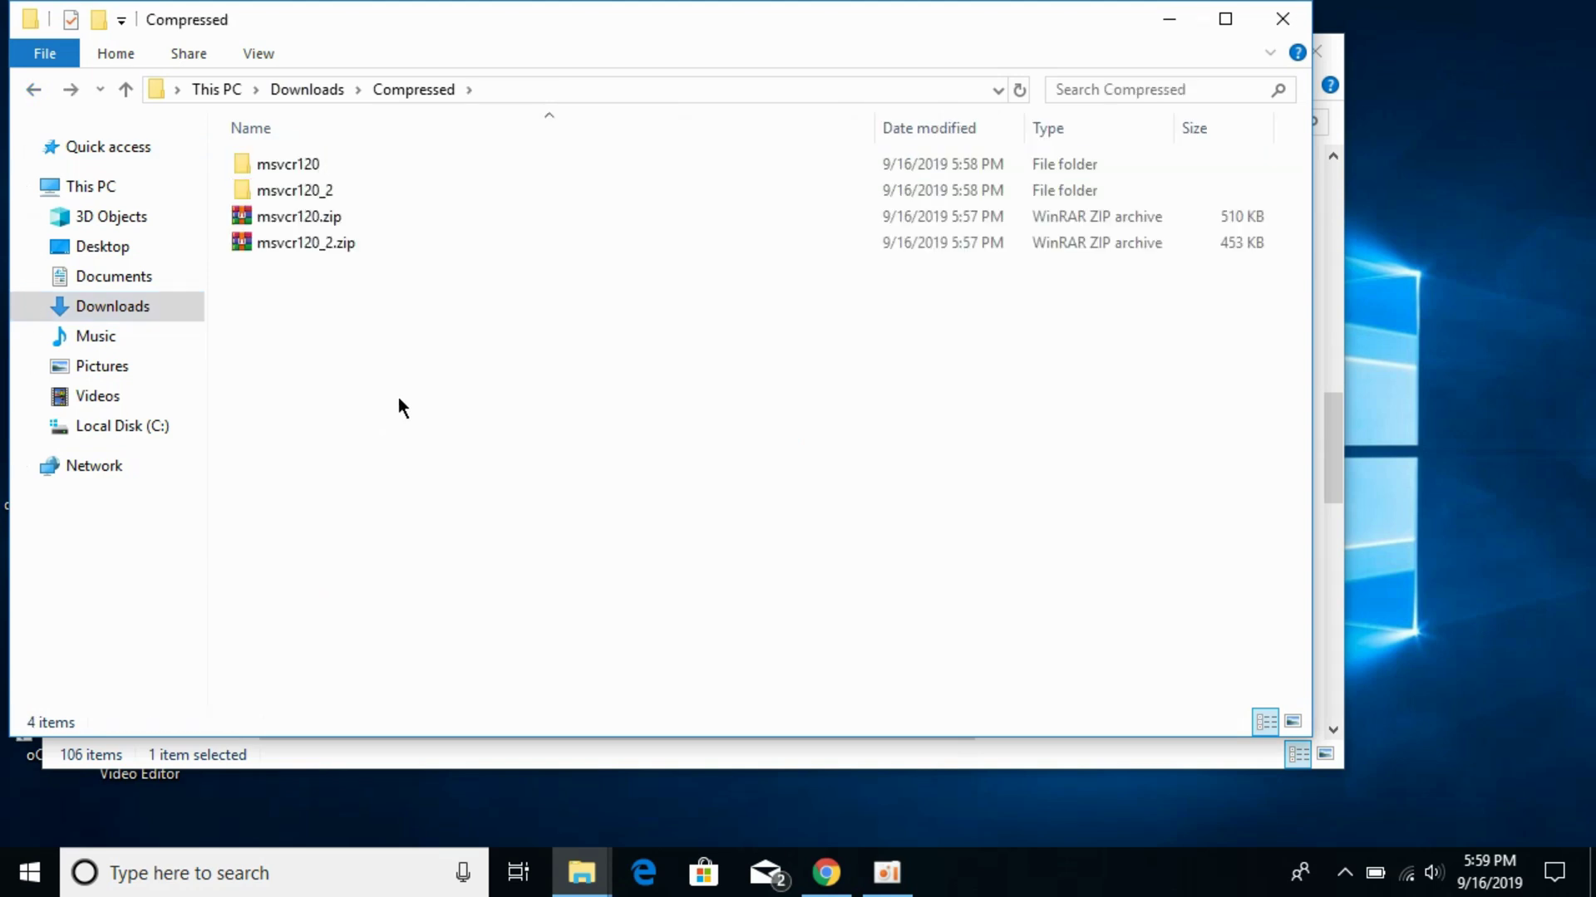
double_click(319, 163)
left_click(318, 163)
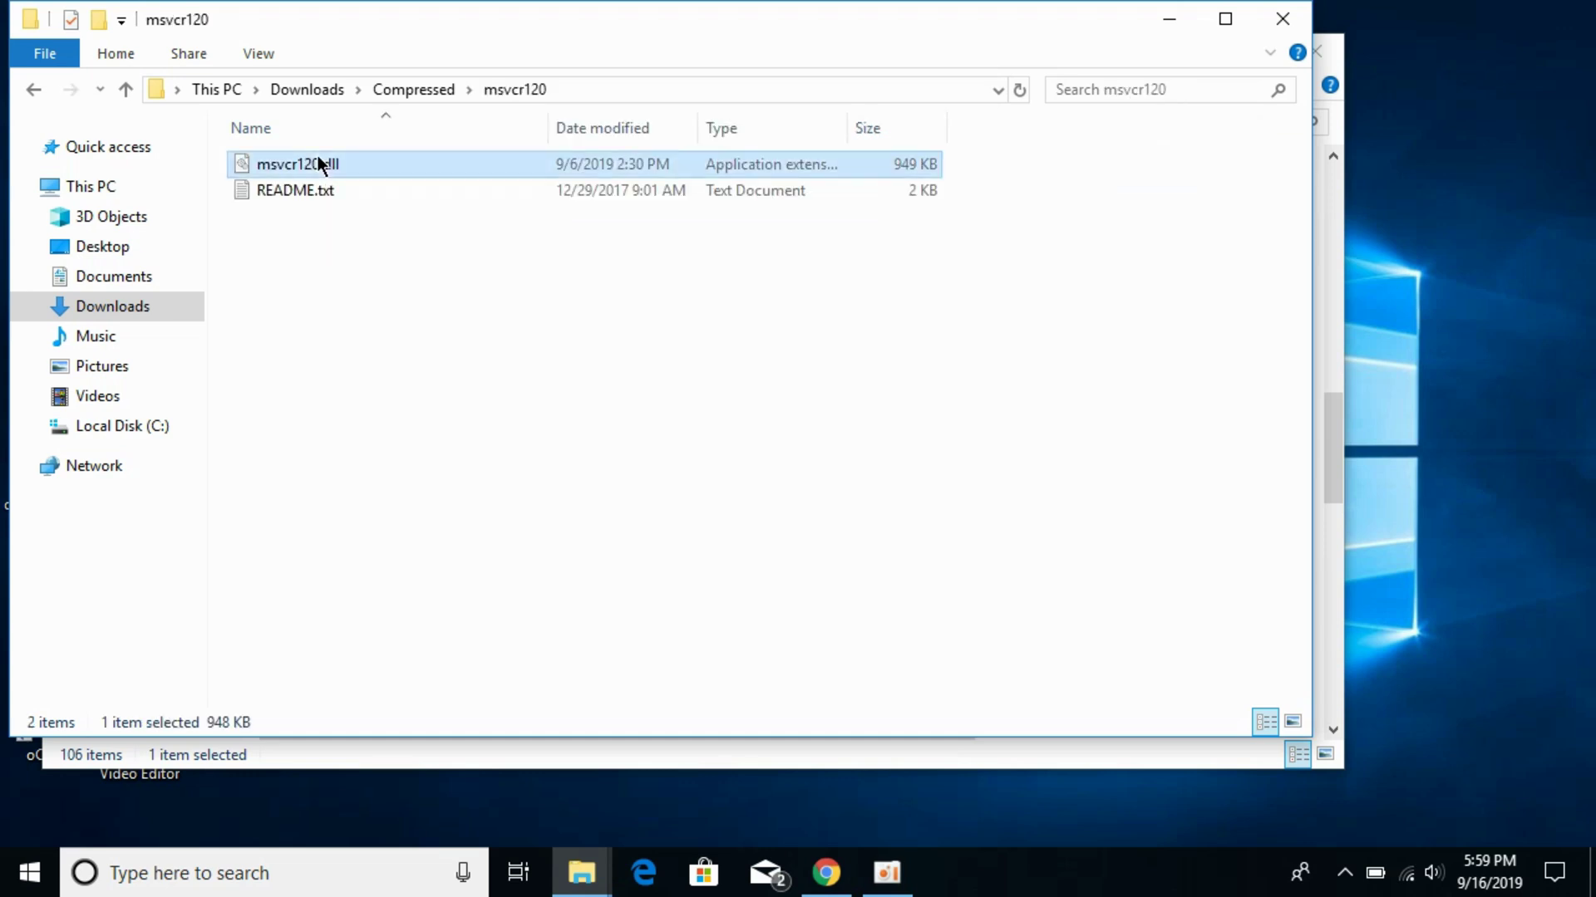
right_click(318, 164)
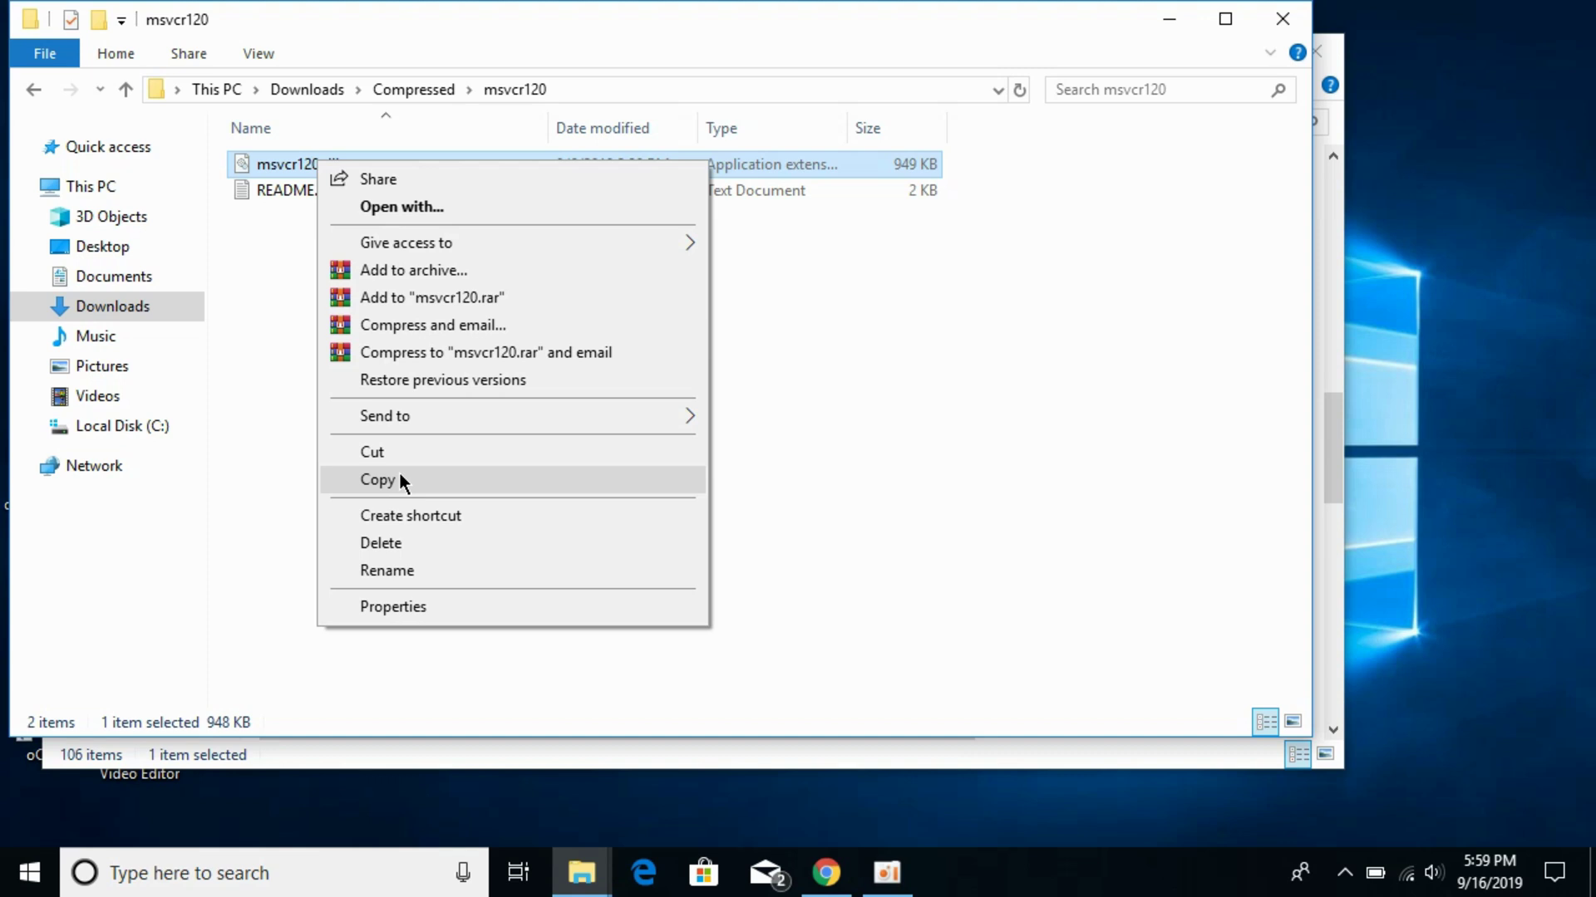
left_click(399, 481)
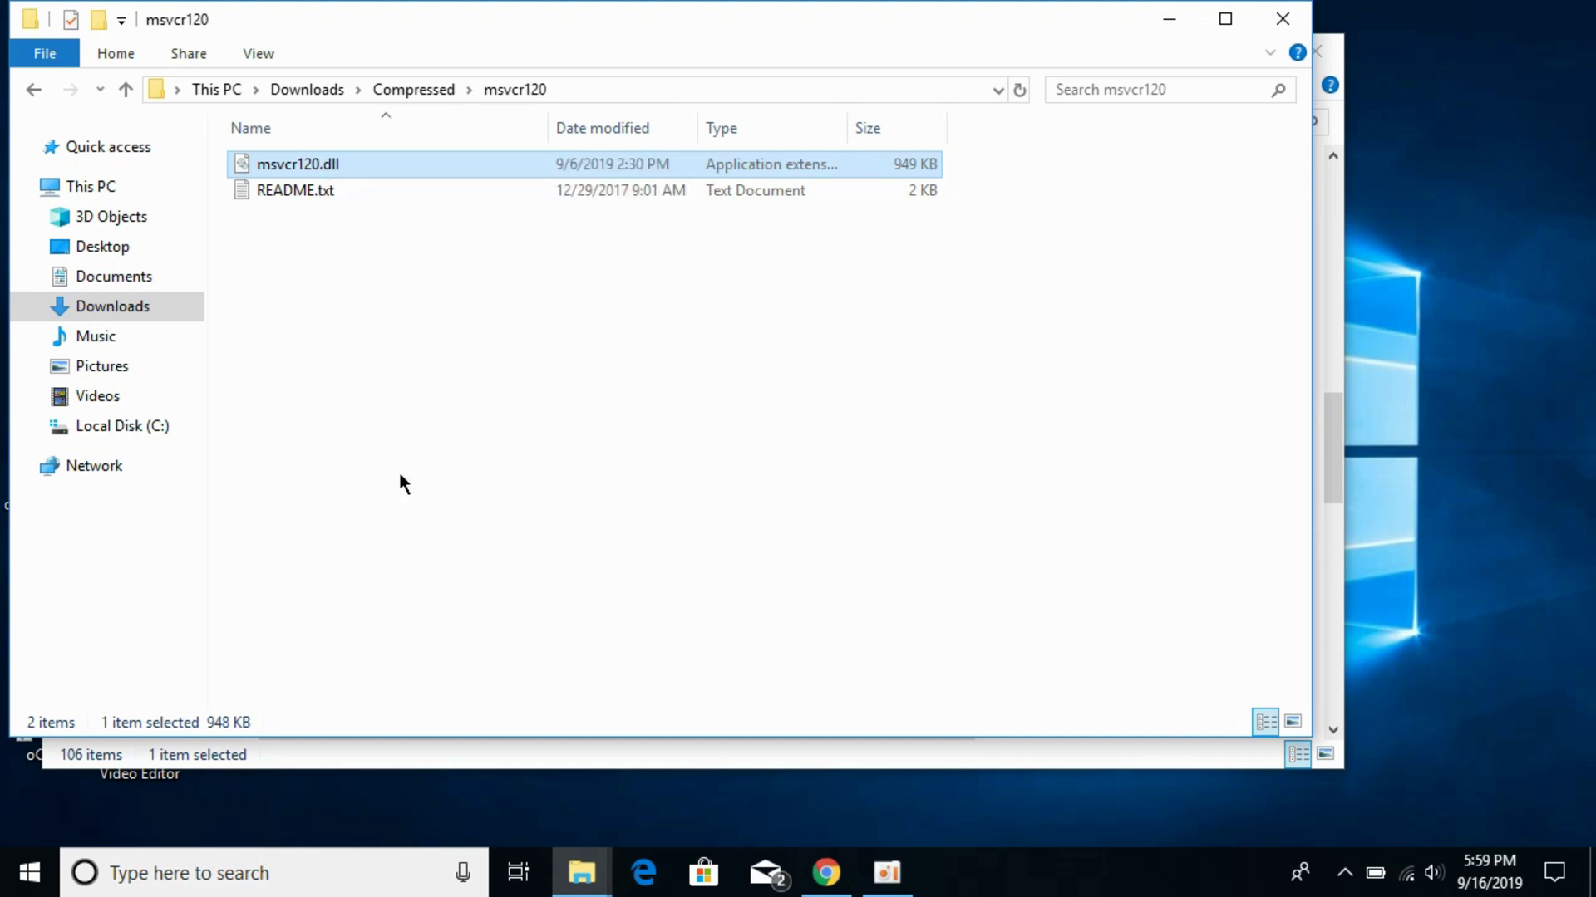
Step: Select the SysWOW64 folder in the C:\Windows window
left_click(442, 758)
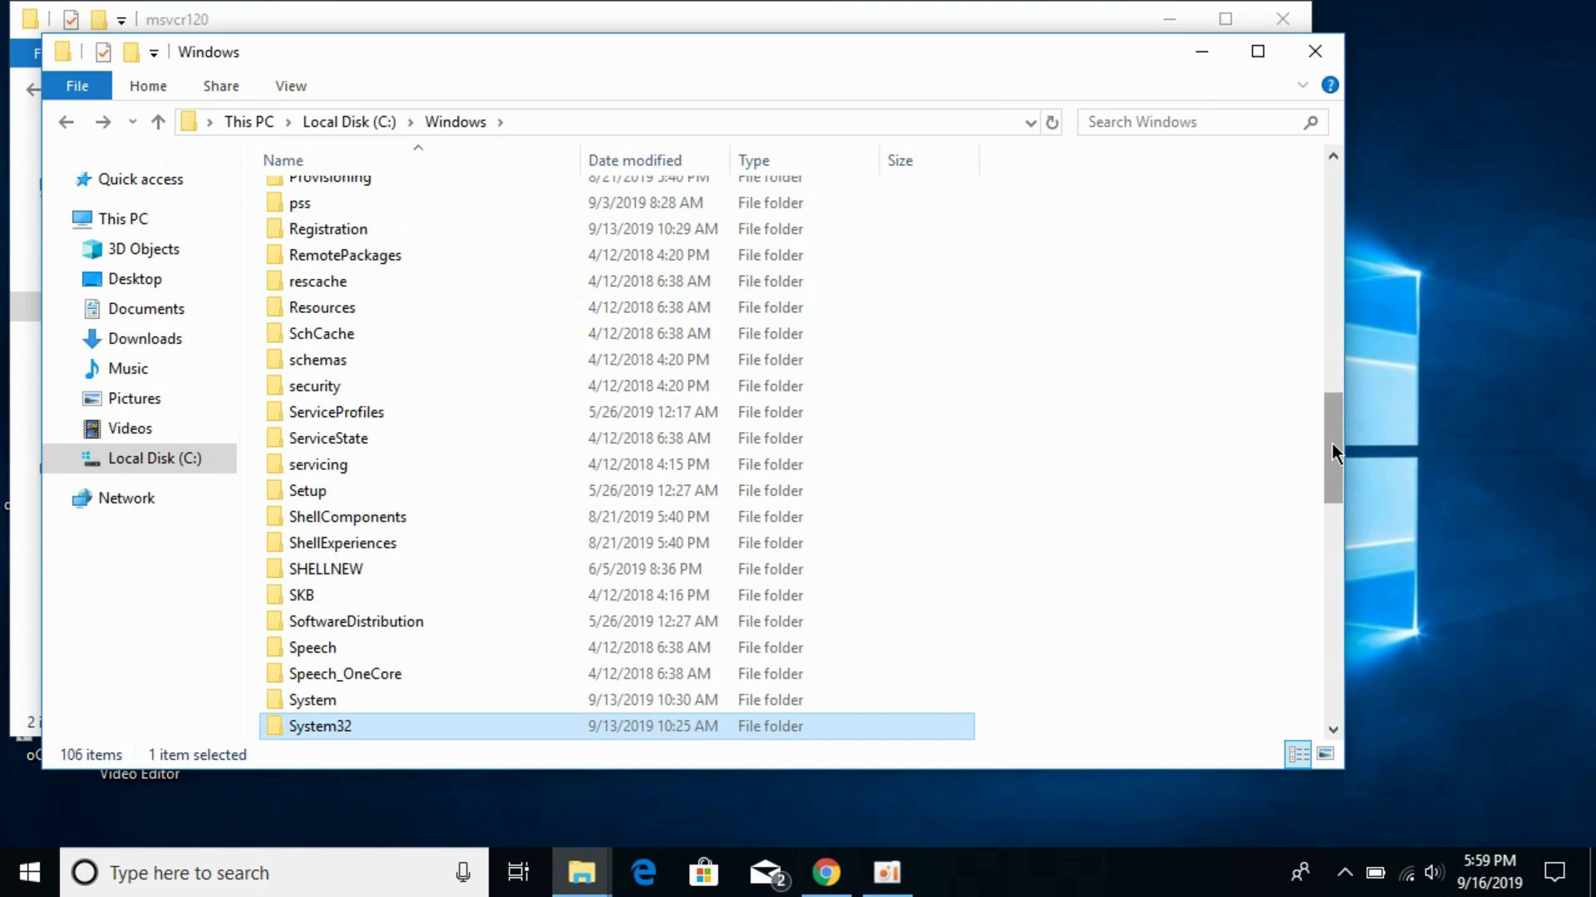
left_click_drag(1331, 445, 1333, 482)
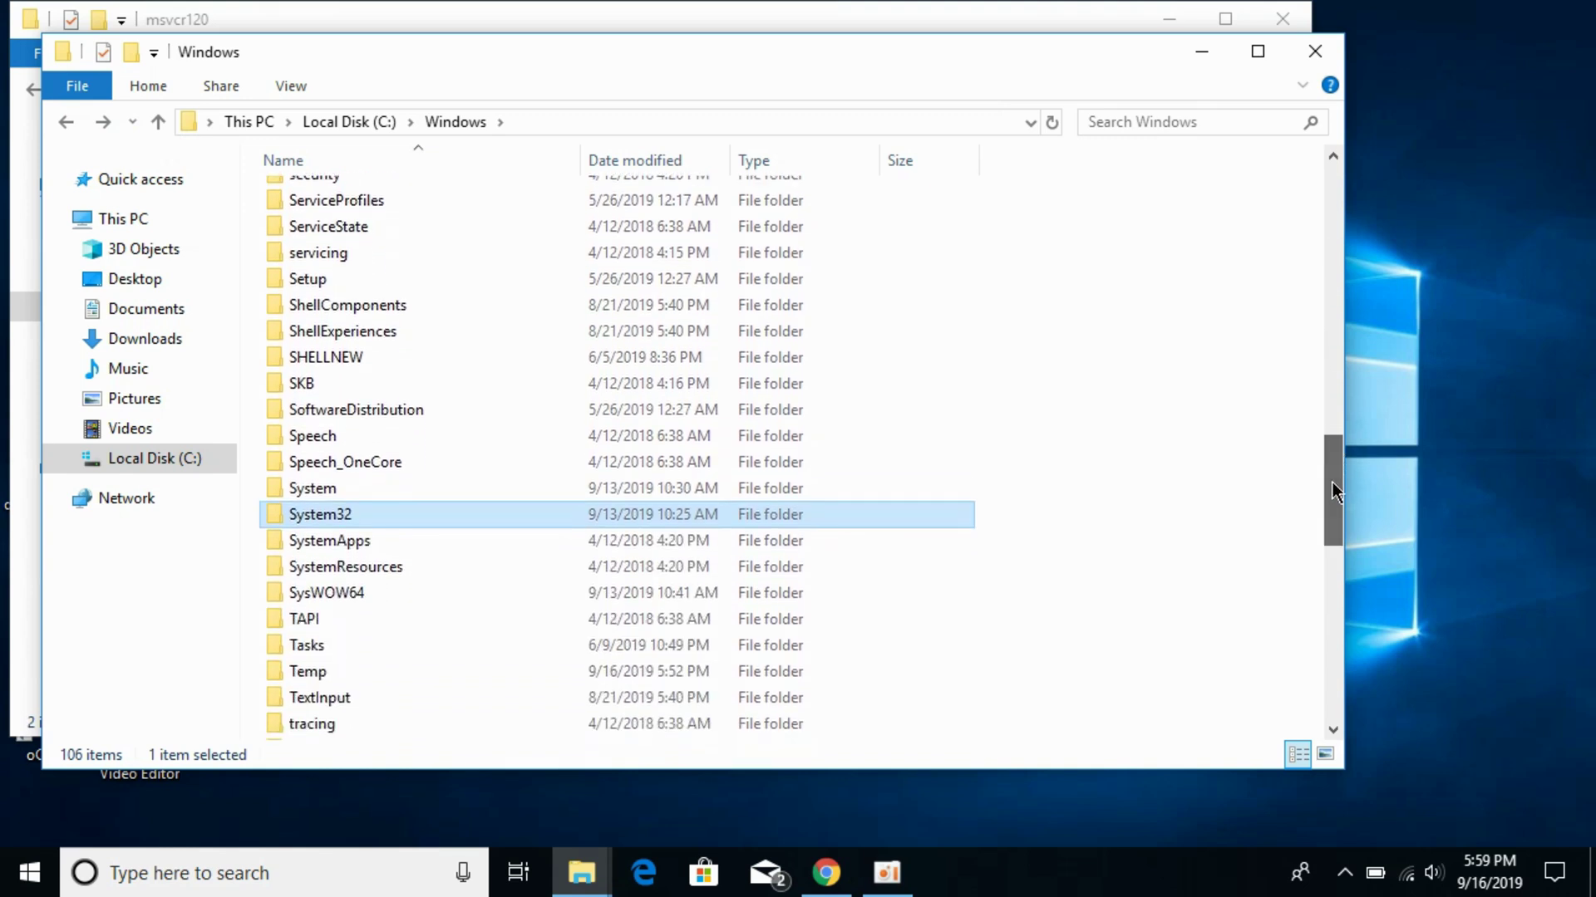
left_click(790, 598)
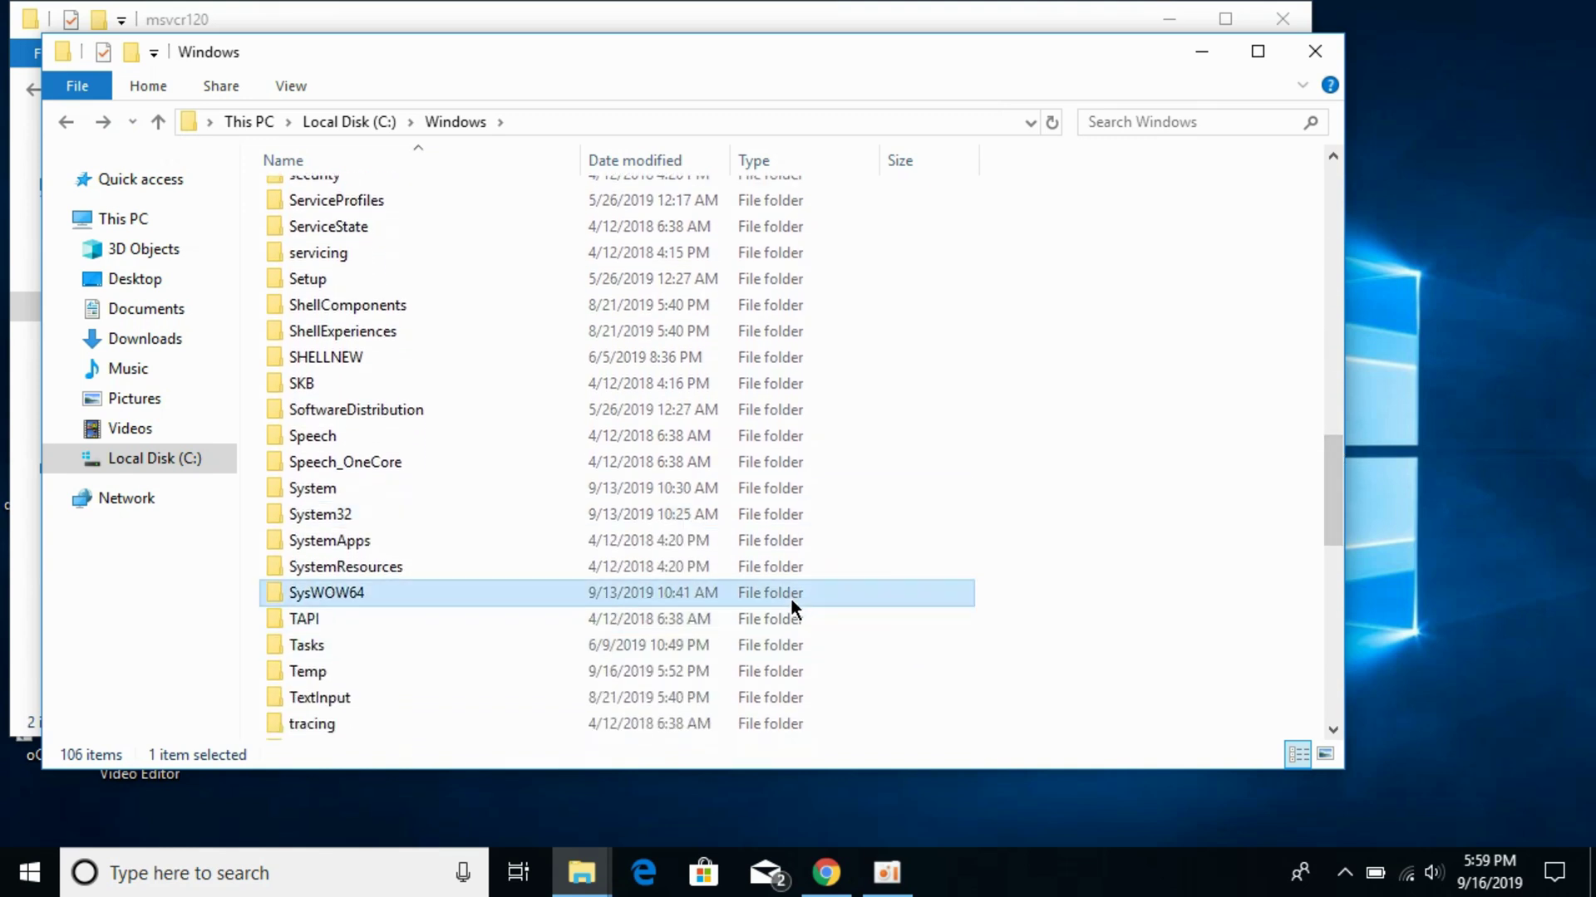
Step: Paste the 949 KB msvcr120.dll into SysWOW64, replacing the existing copy as administrator
double_click(825, 591)
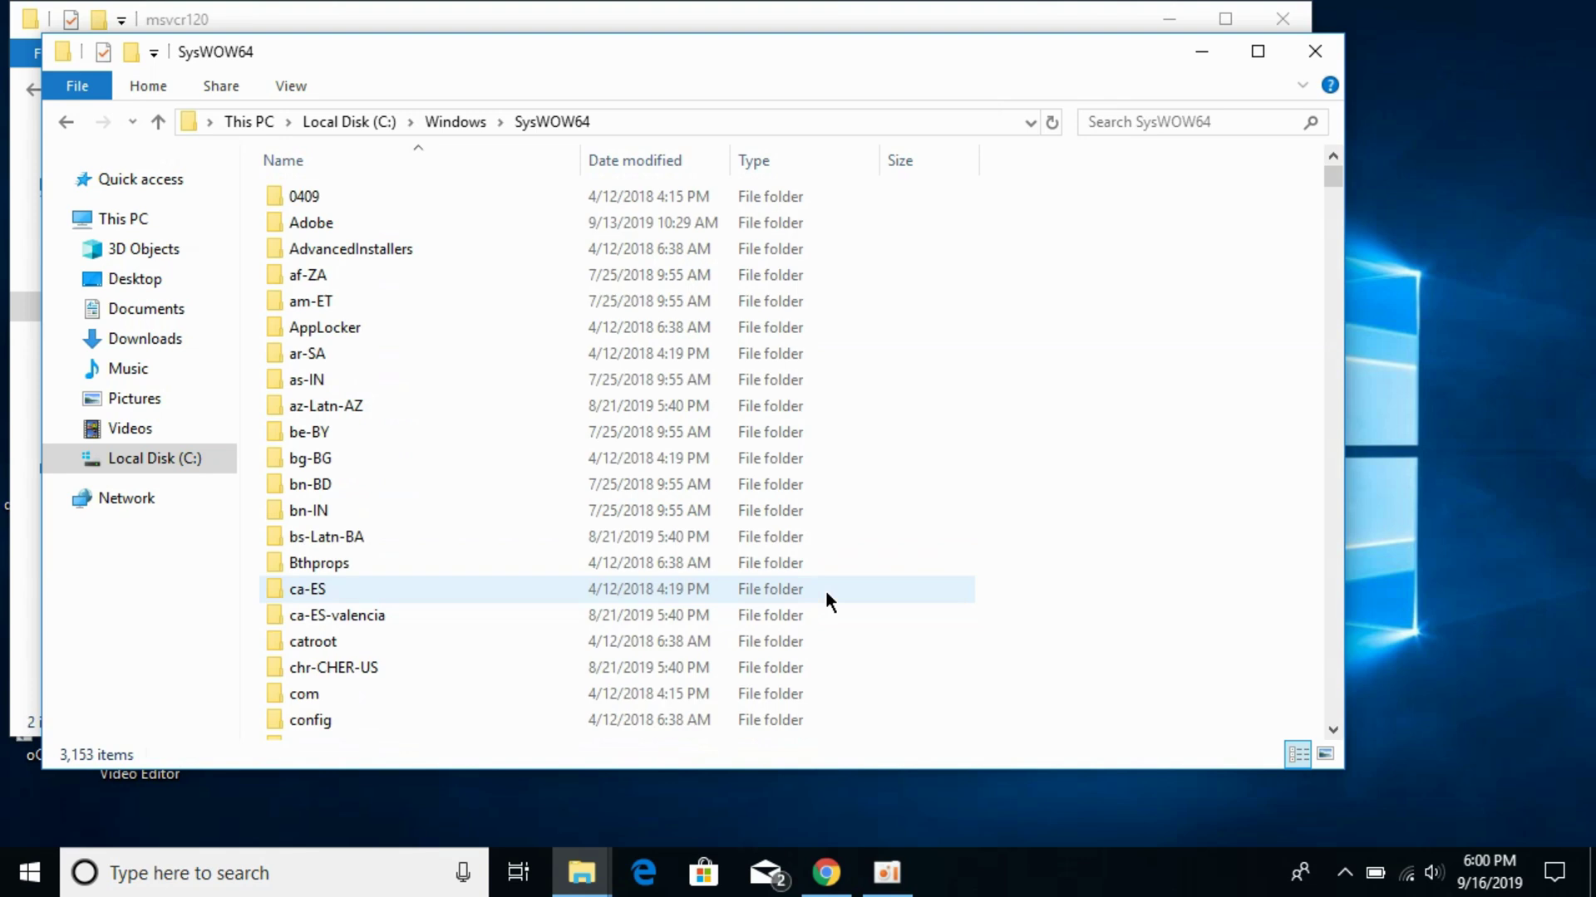
right_click(1087, 400)
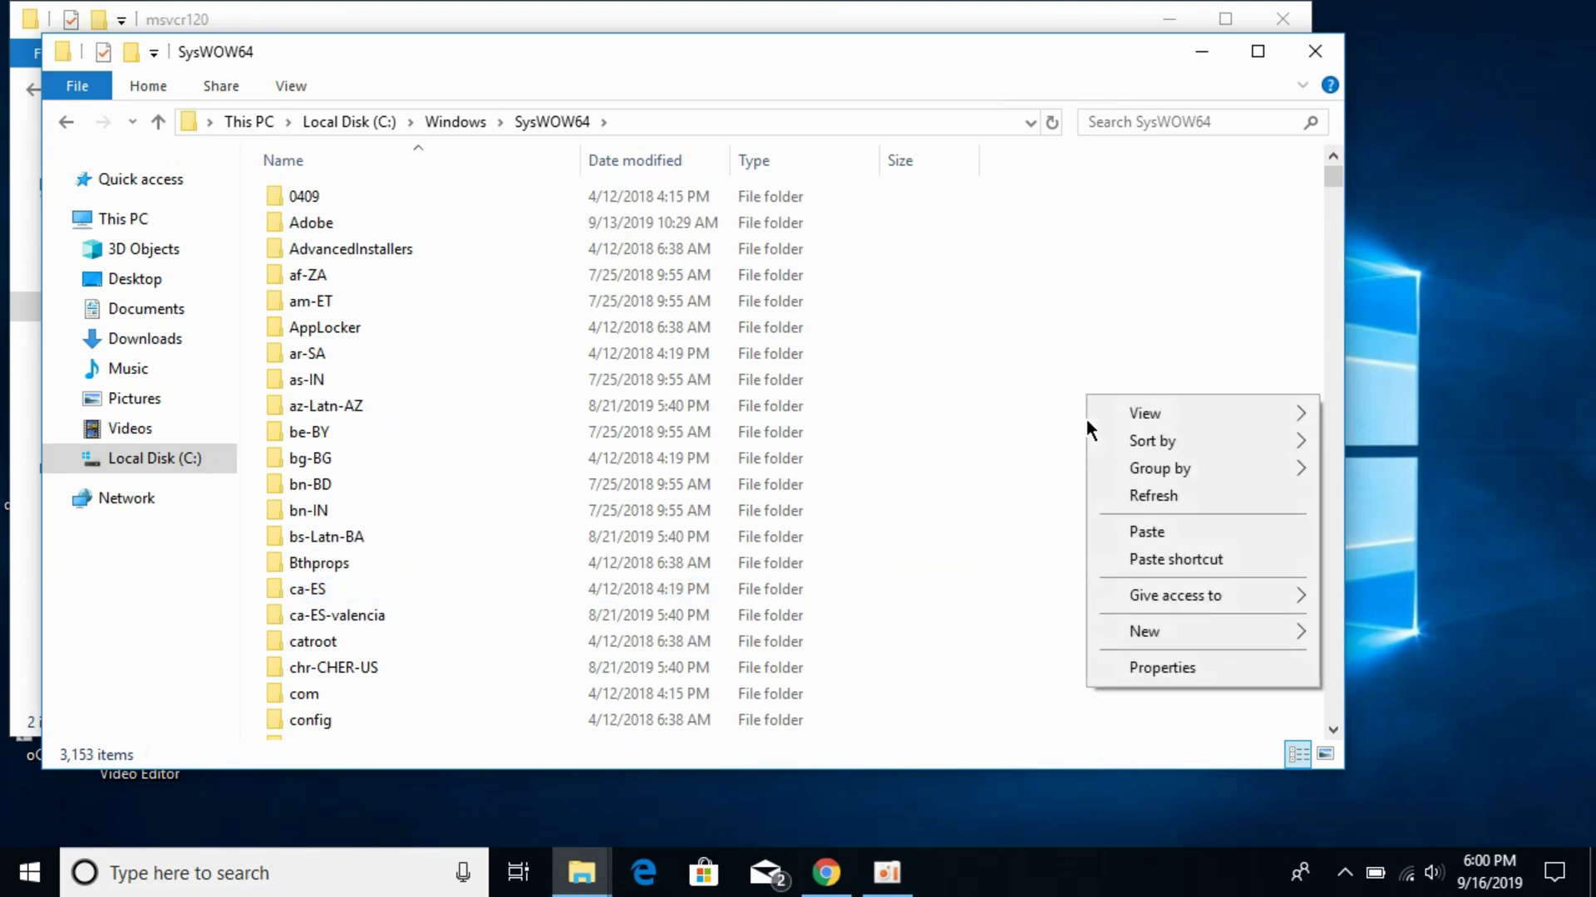
left_click(1143, 533)
left_click(774, 236)
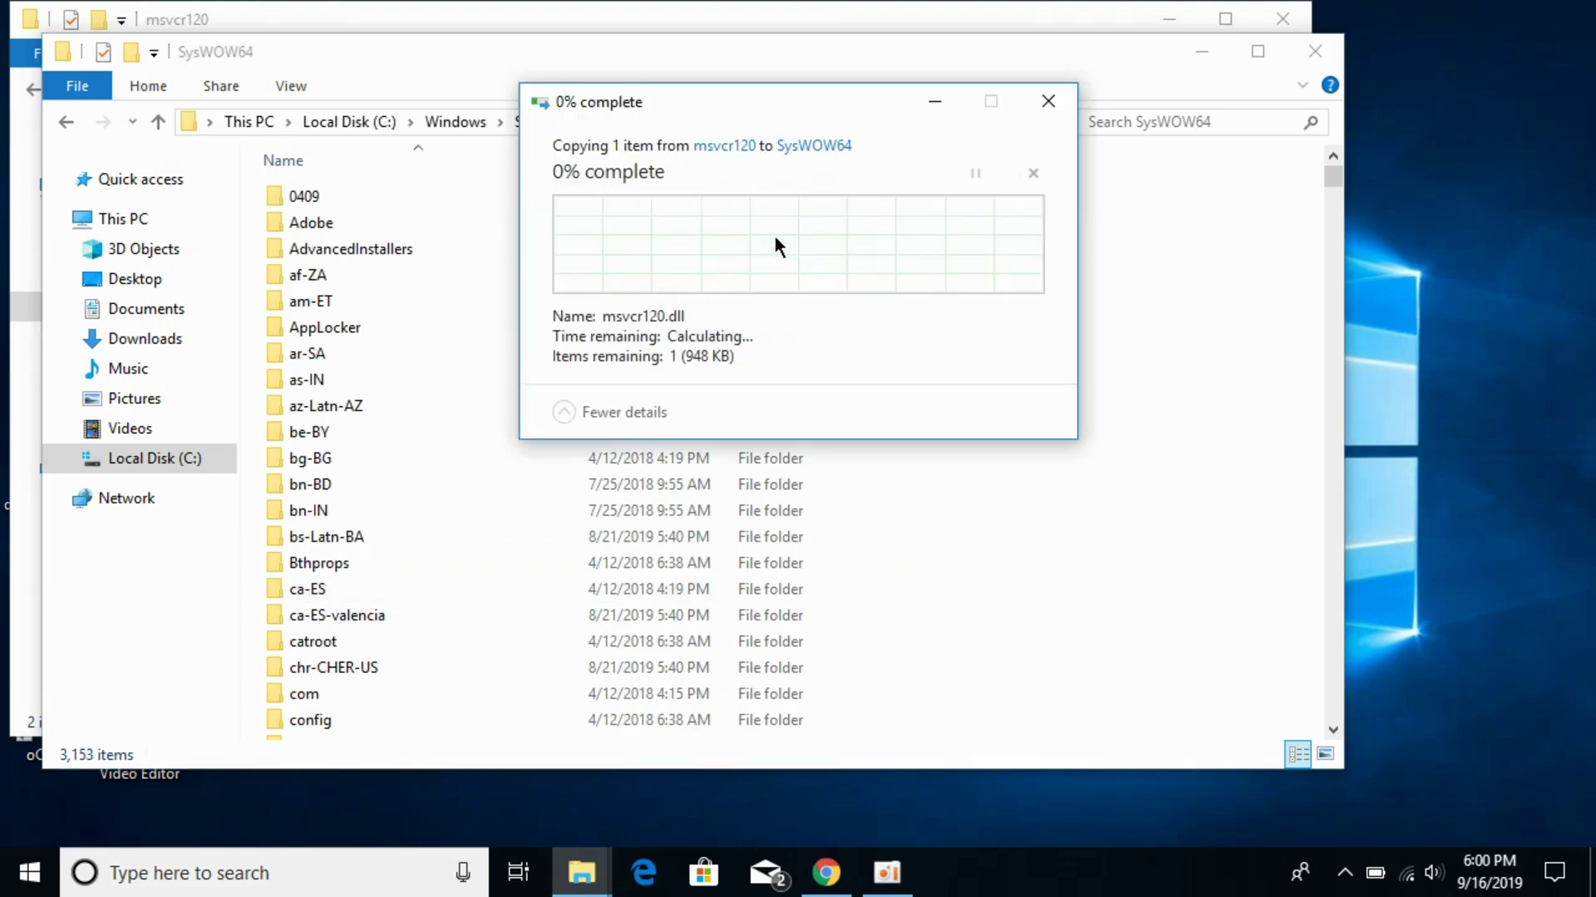
left_click(726, 261)
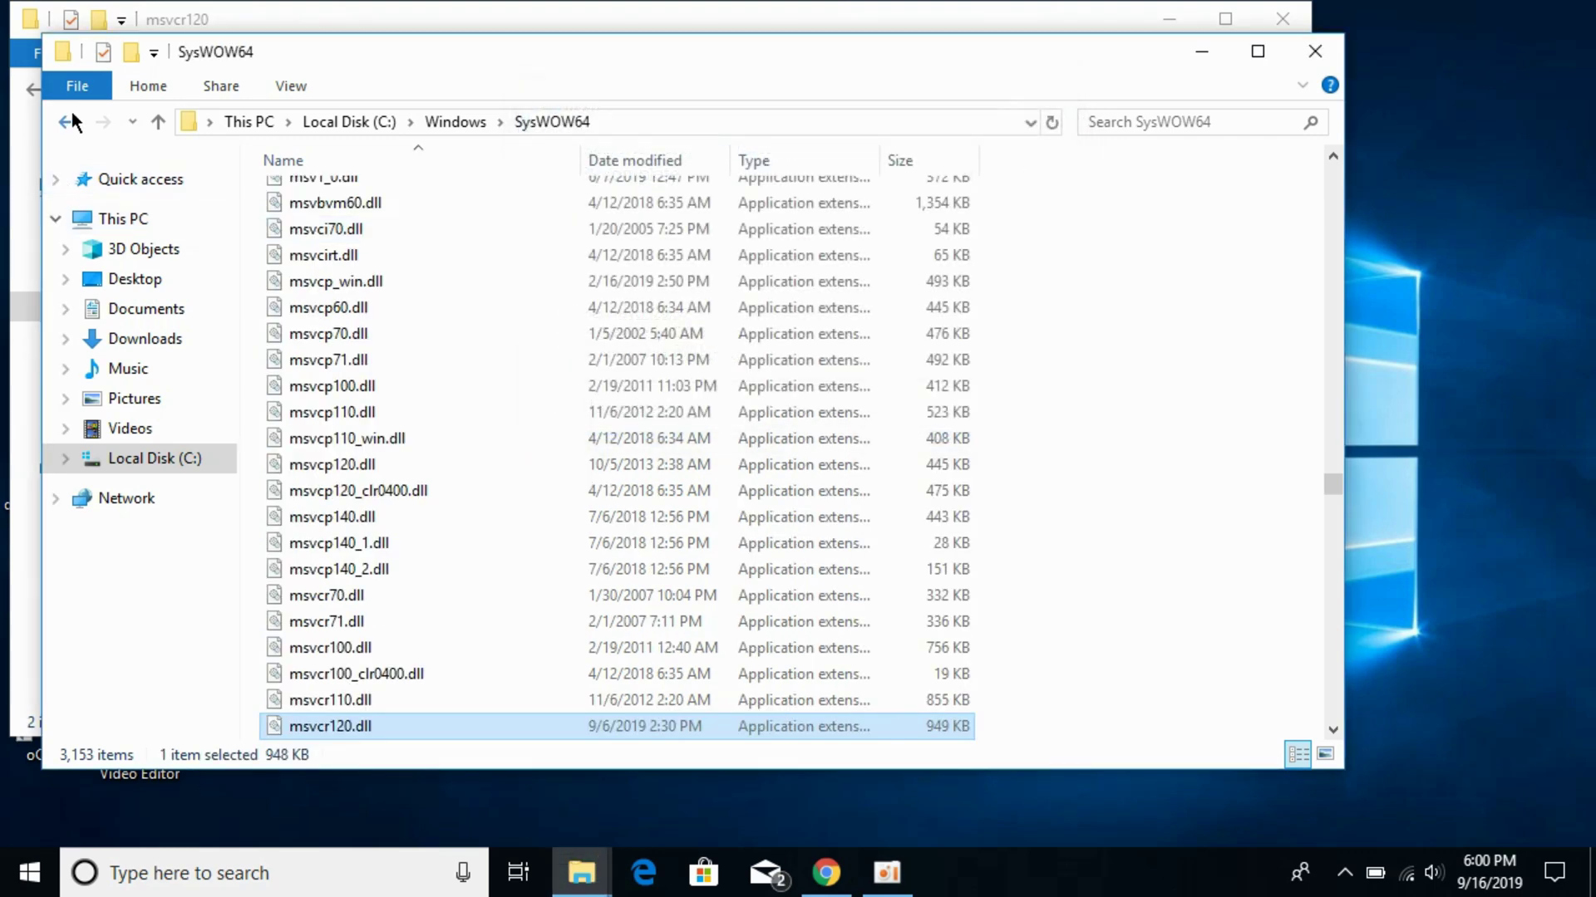
left_click(65, 121)
left_click(325, 28)
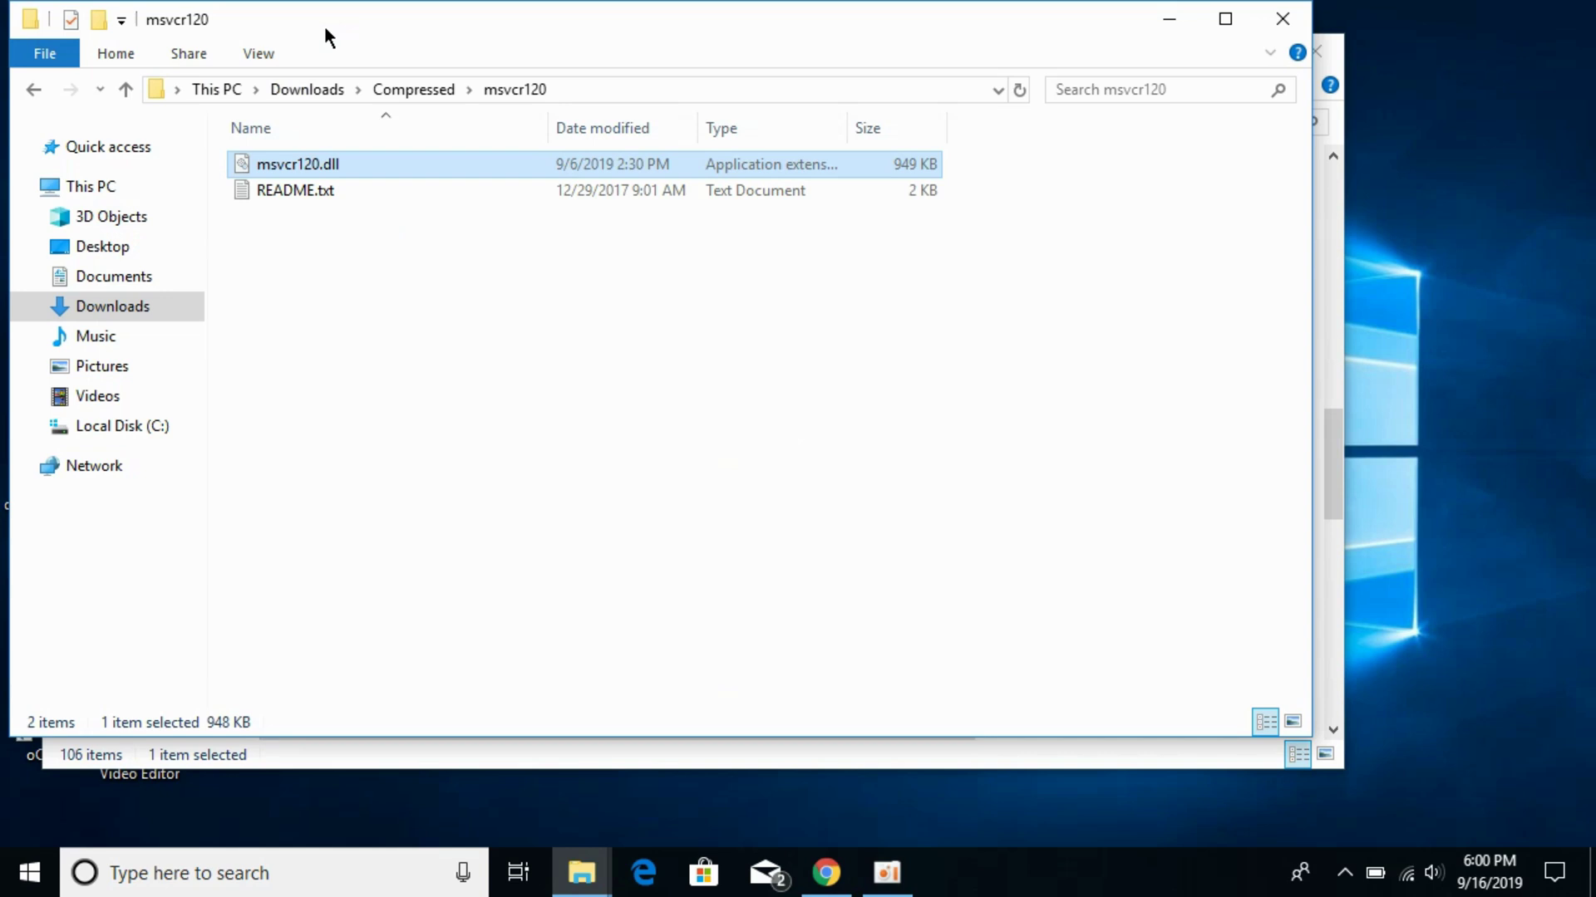
Step: Copy the 941 KB msvcr120.dll from msvcr120_2 and open System32 in the Windows window
left_click(35, 93)
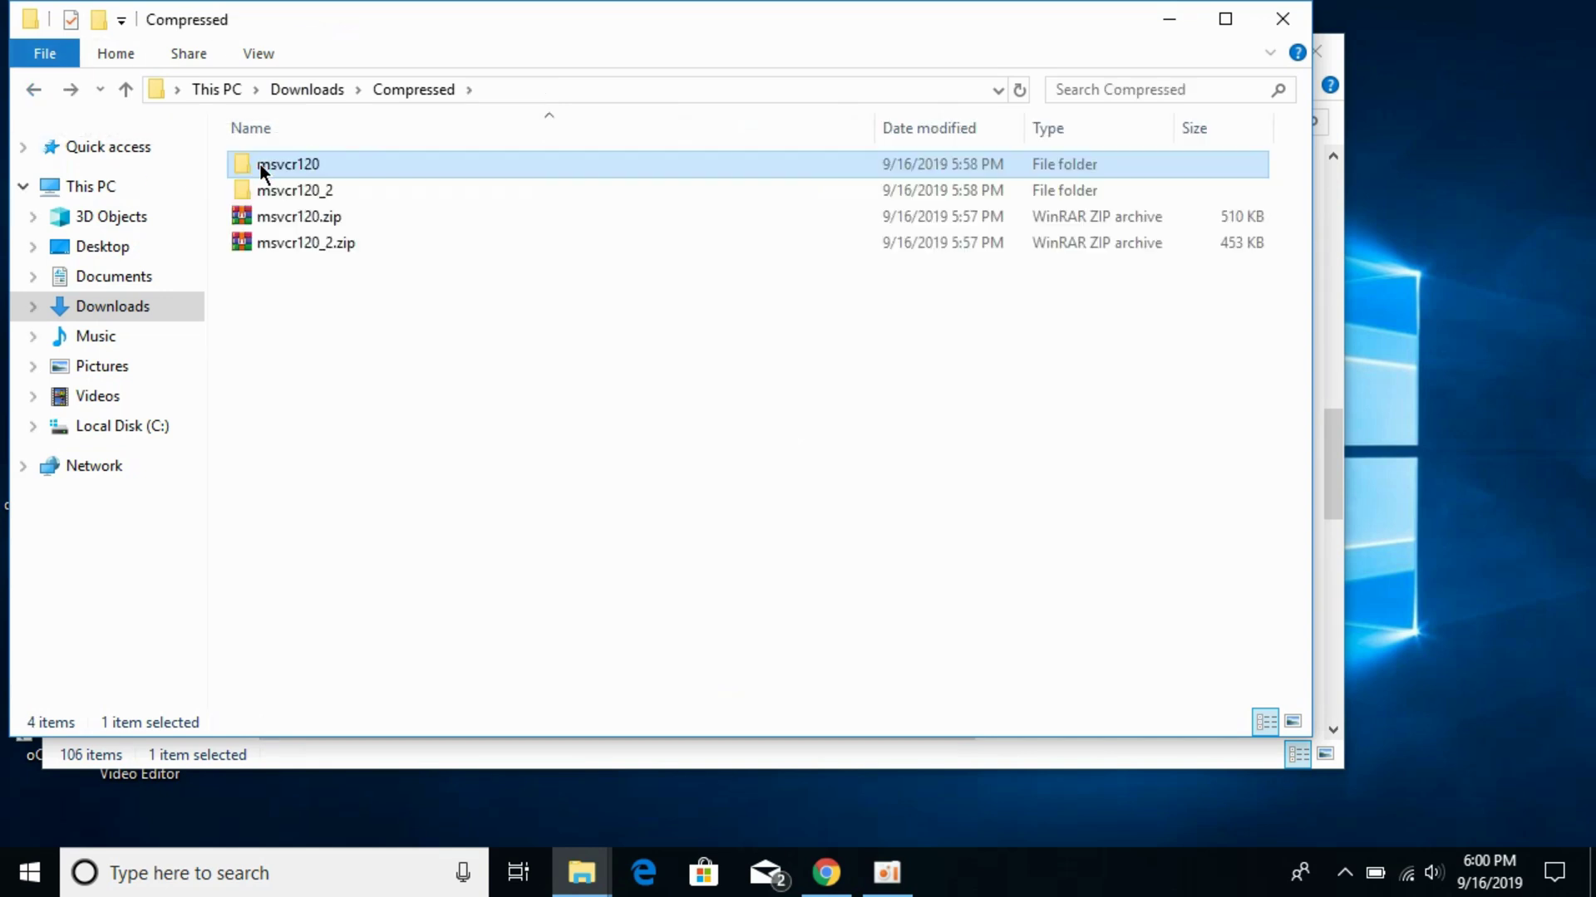
double_click(291, 187)
left_click(326, 163)
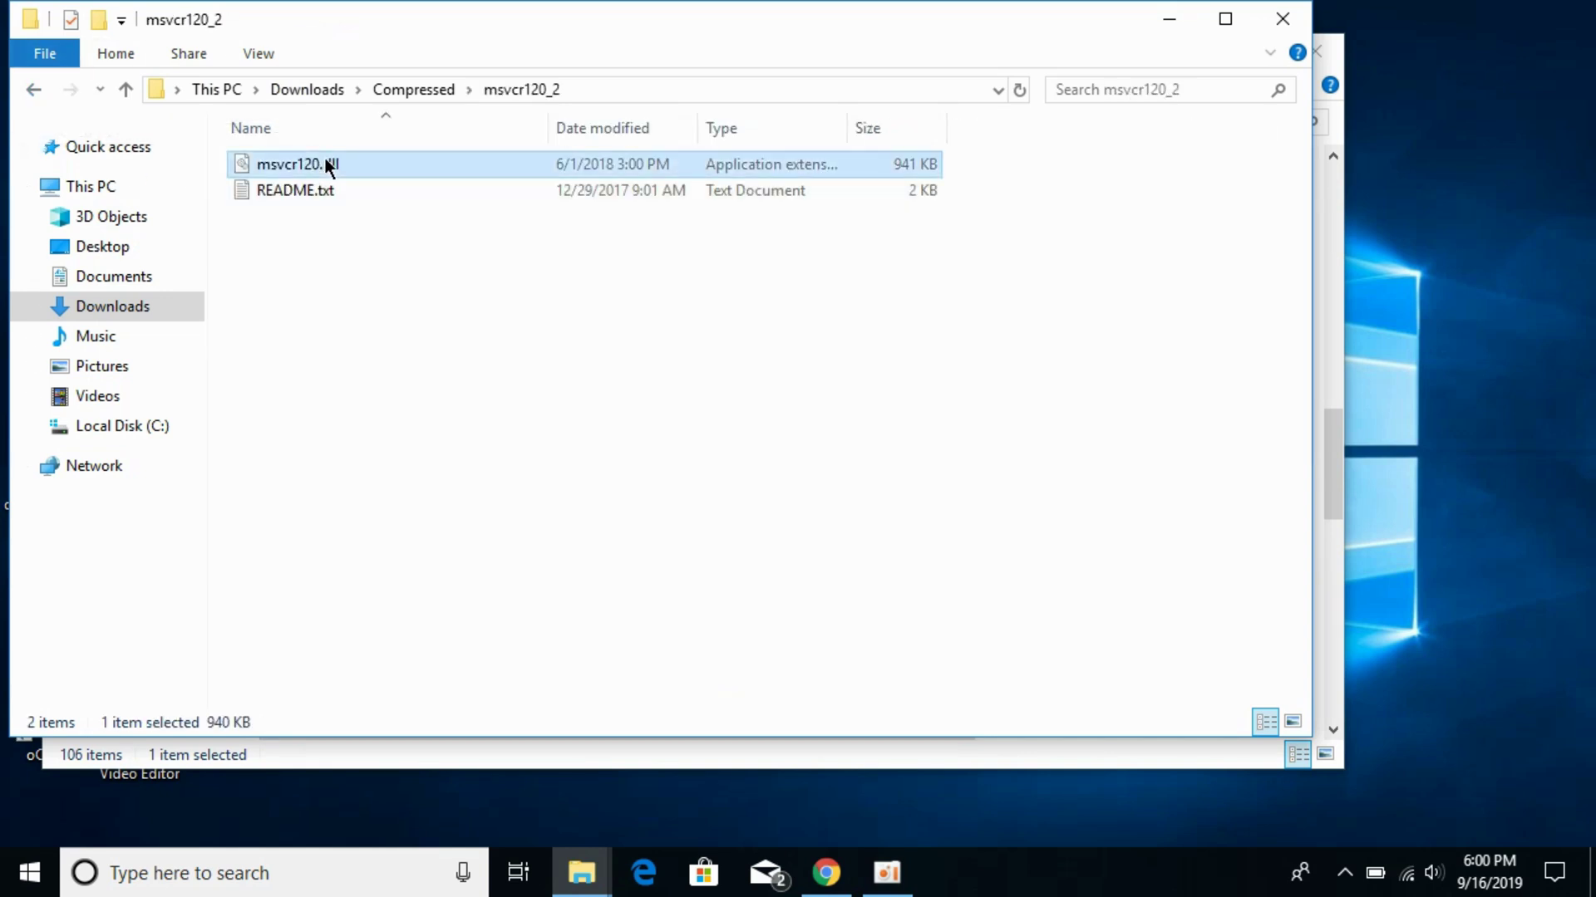
right_click(326, 164)
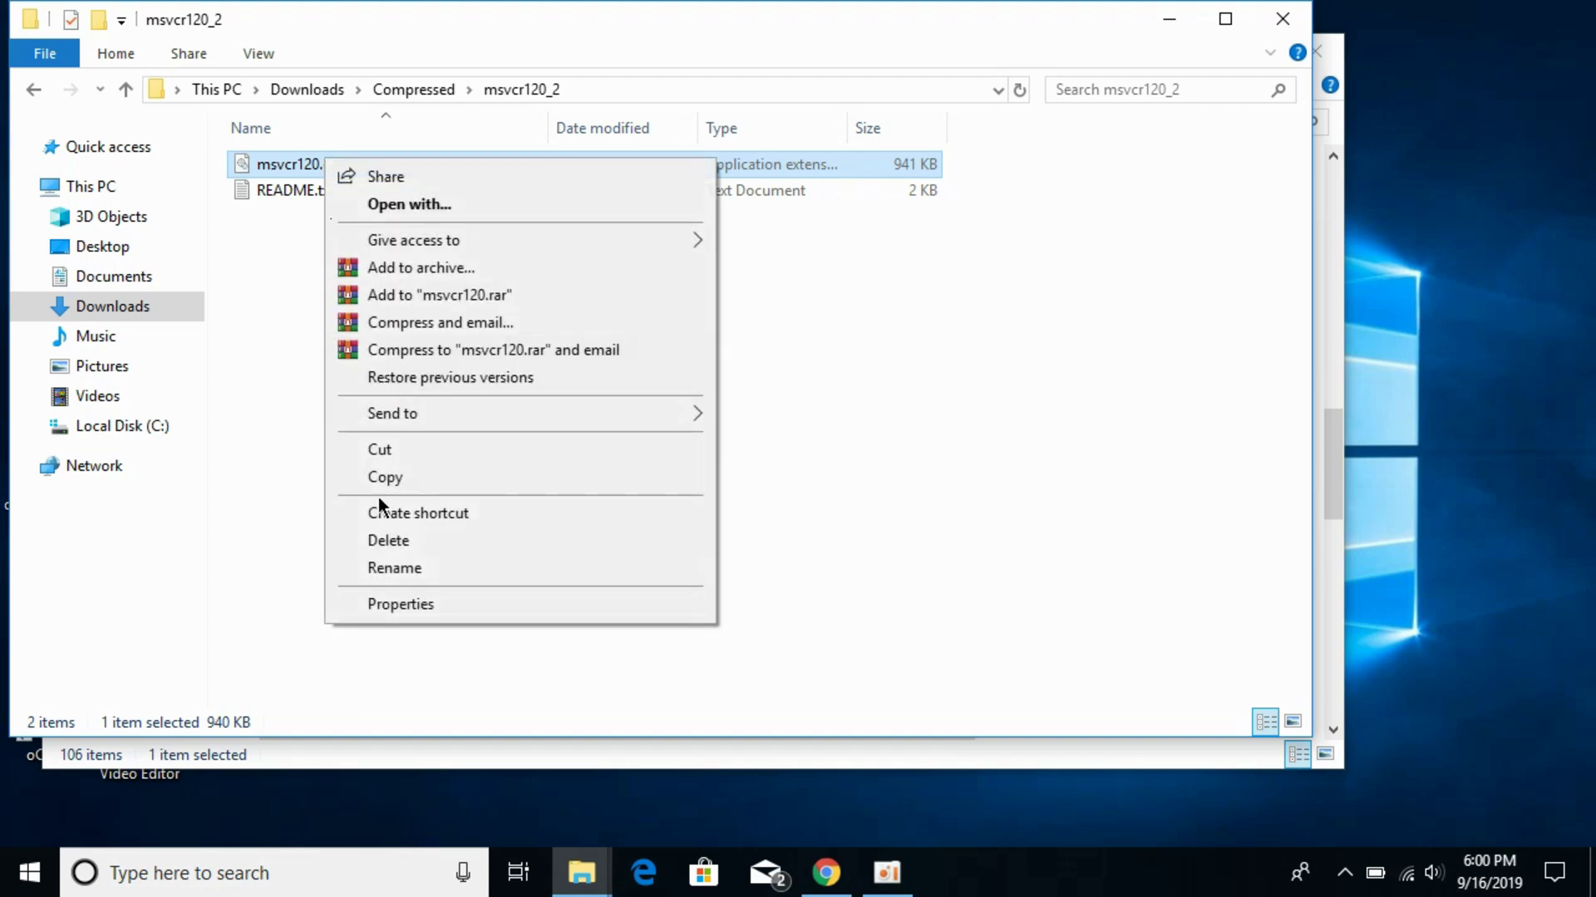
left_click(399, 476)
left_click(445, 757)
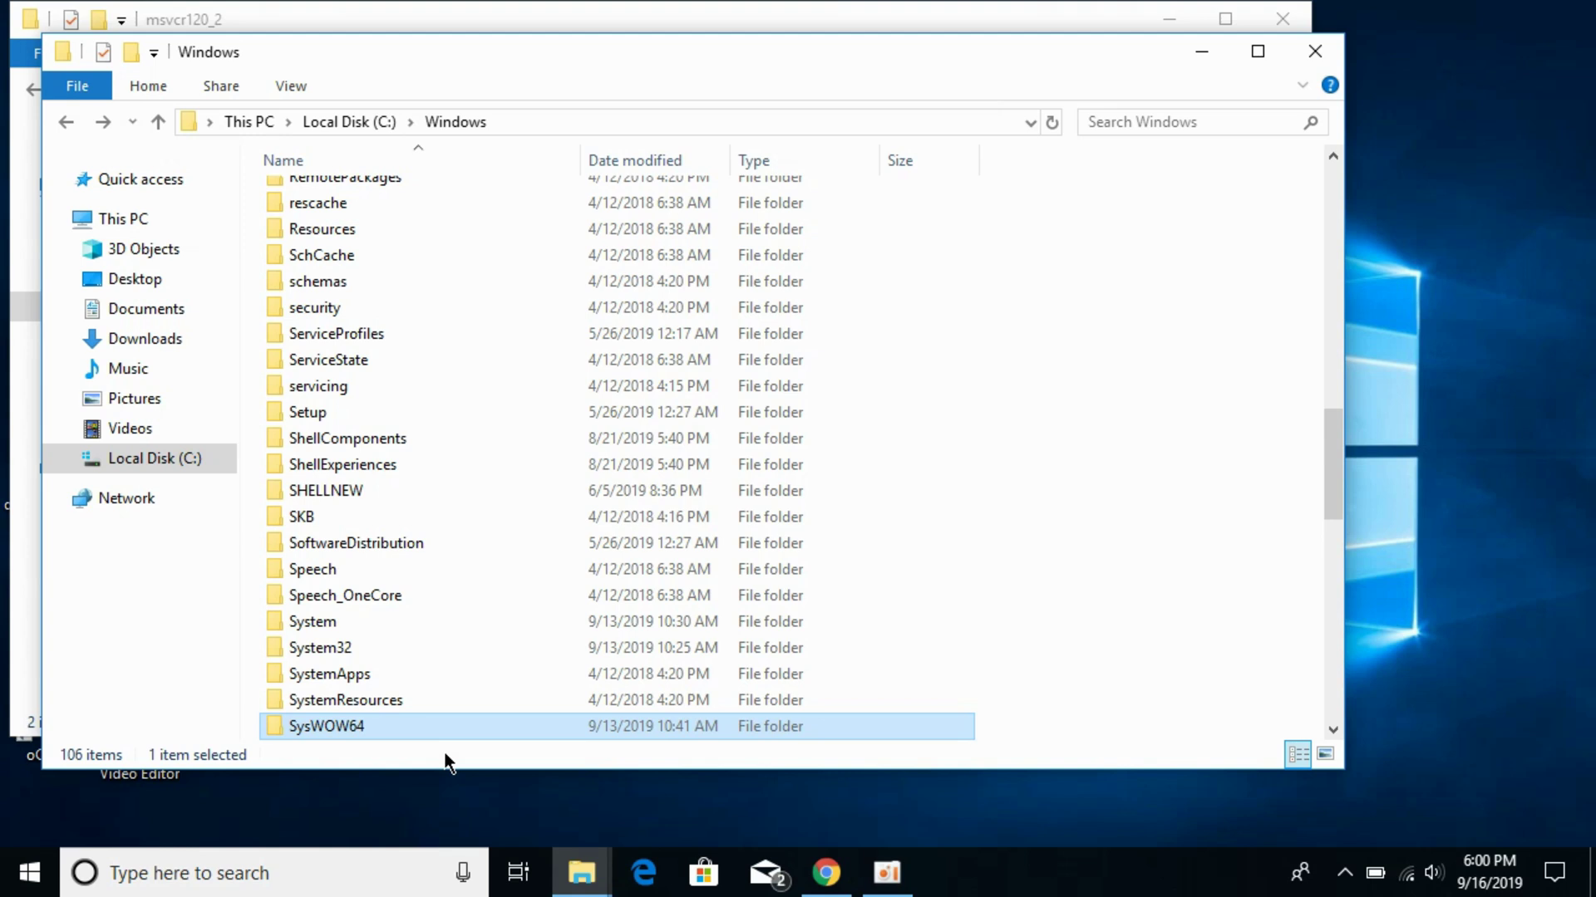
double_click(344, 649)
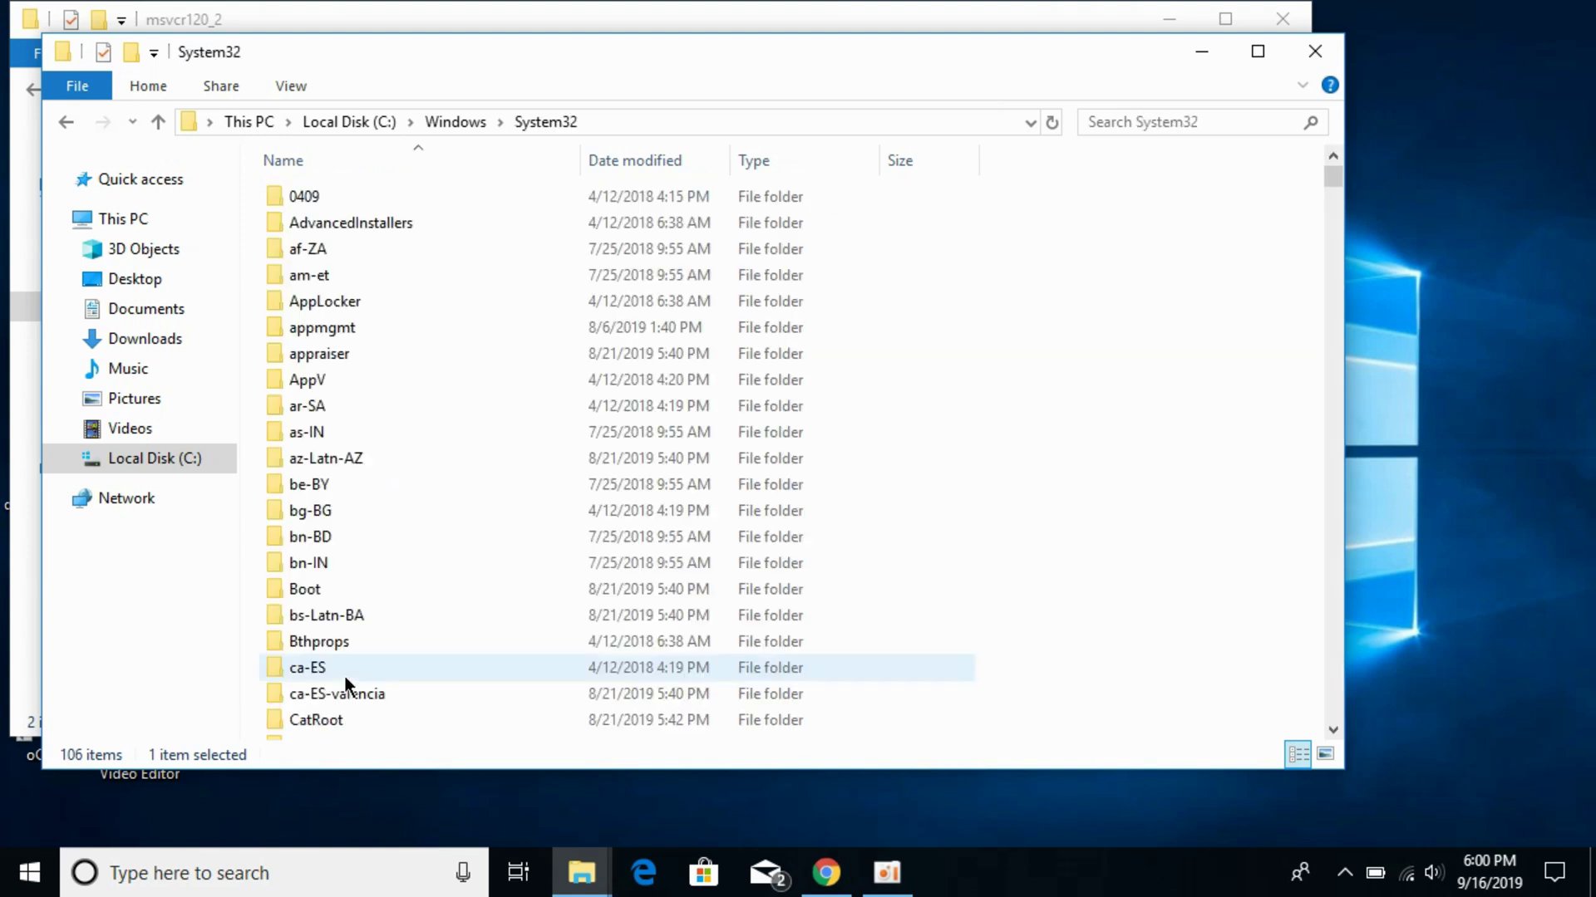
Step: Paste the msvcr120_2 msvcr120.dll into System32, replacing the old file with administrator approval
right_click(1070, 257)
left_click(1117, 393)
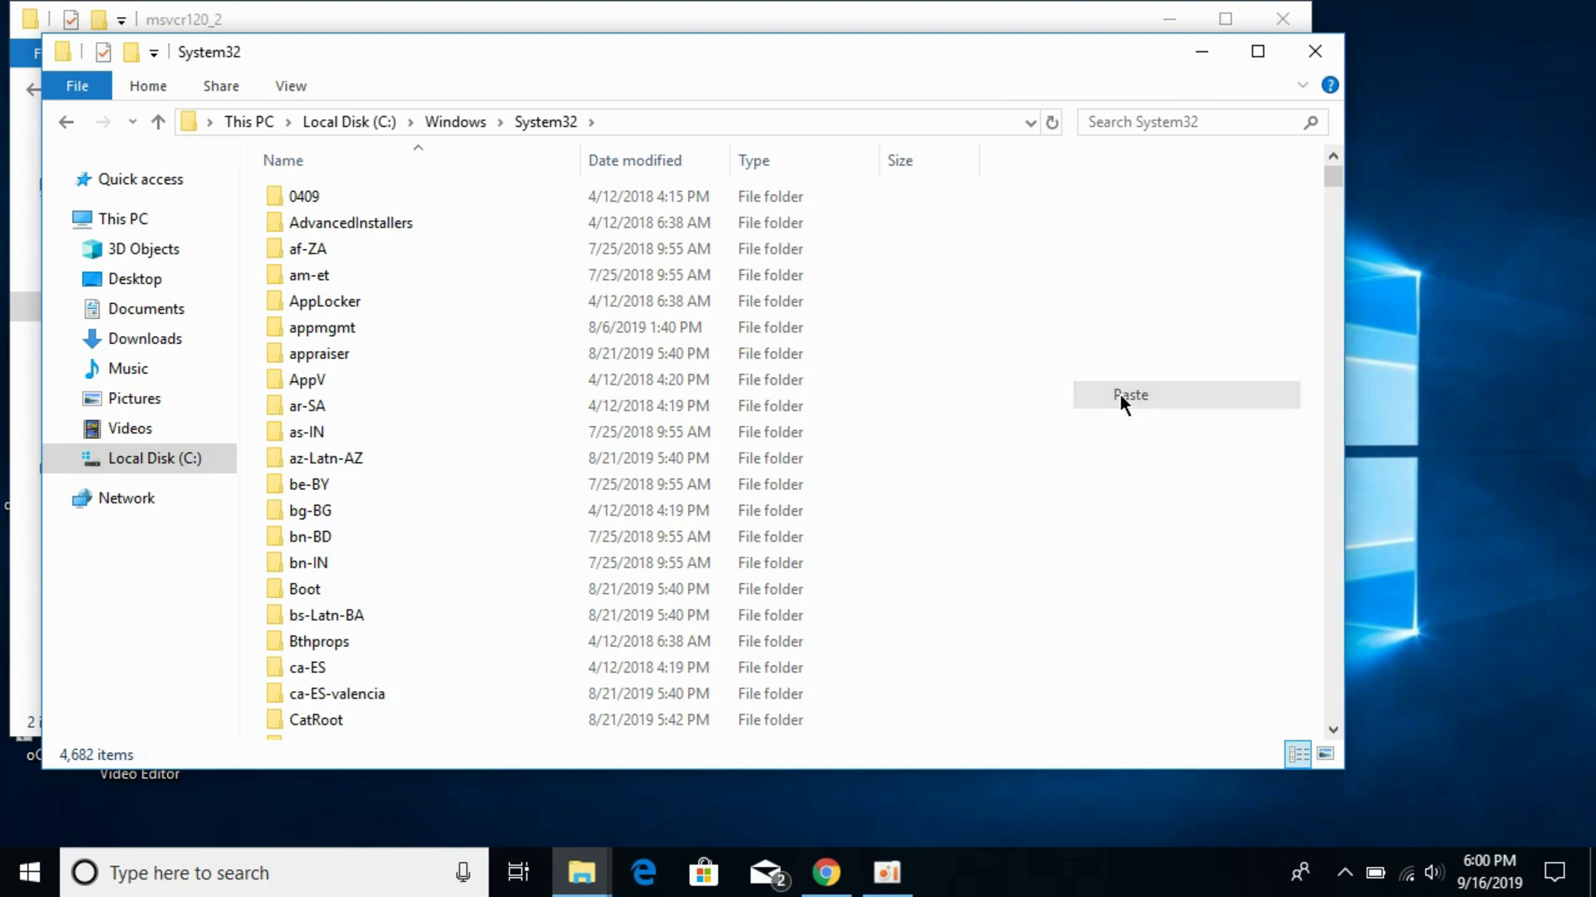
left_click(830, 241)
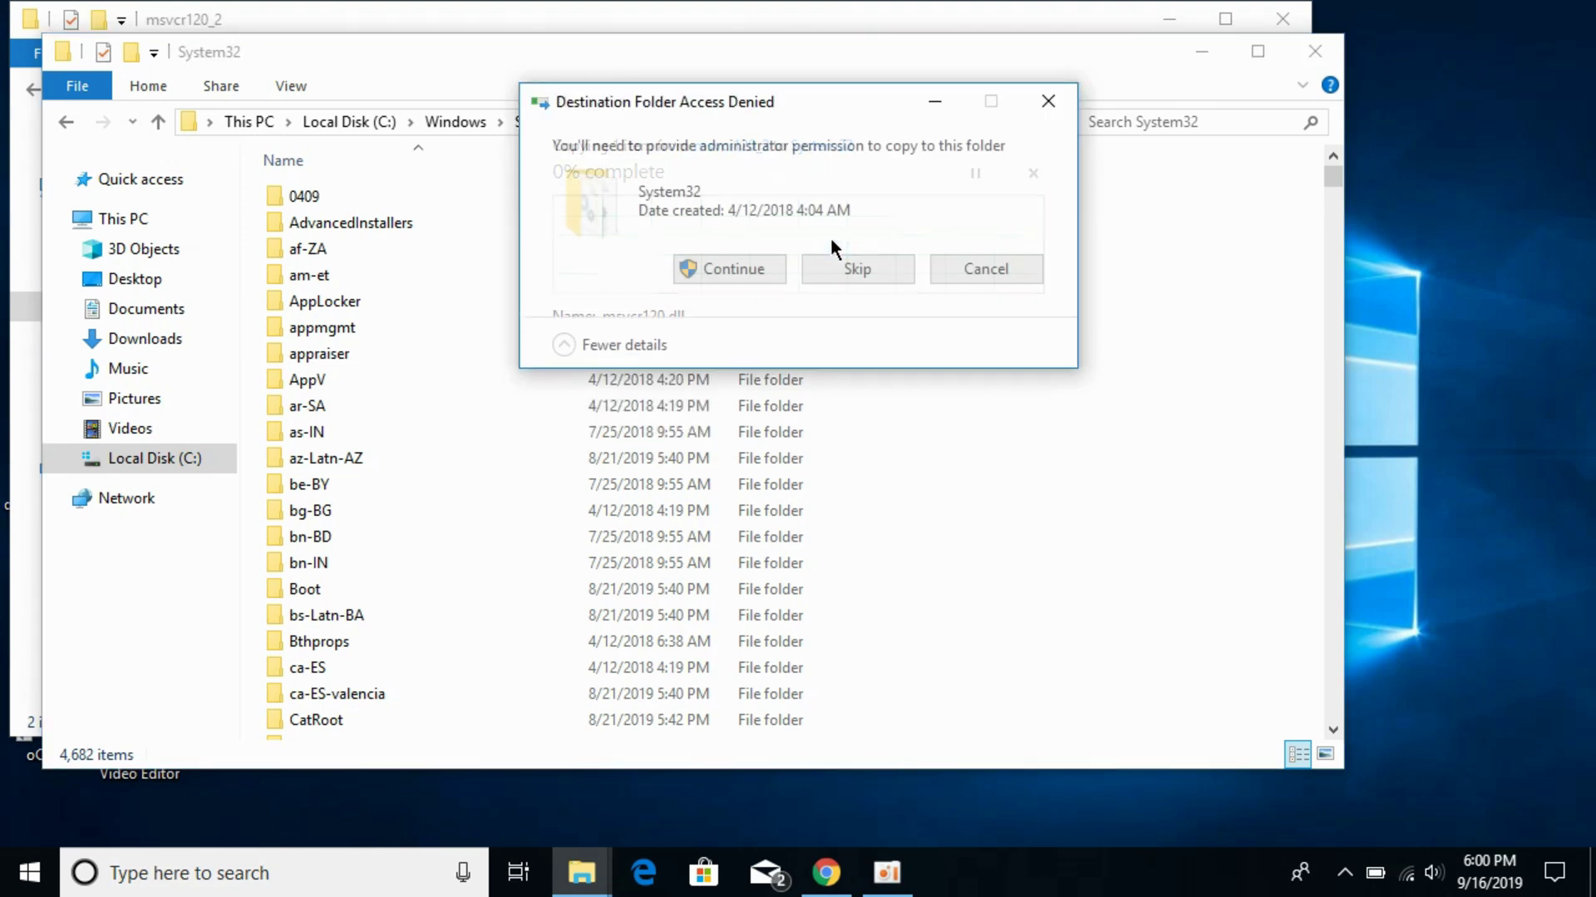
left_click(713, 273)
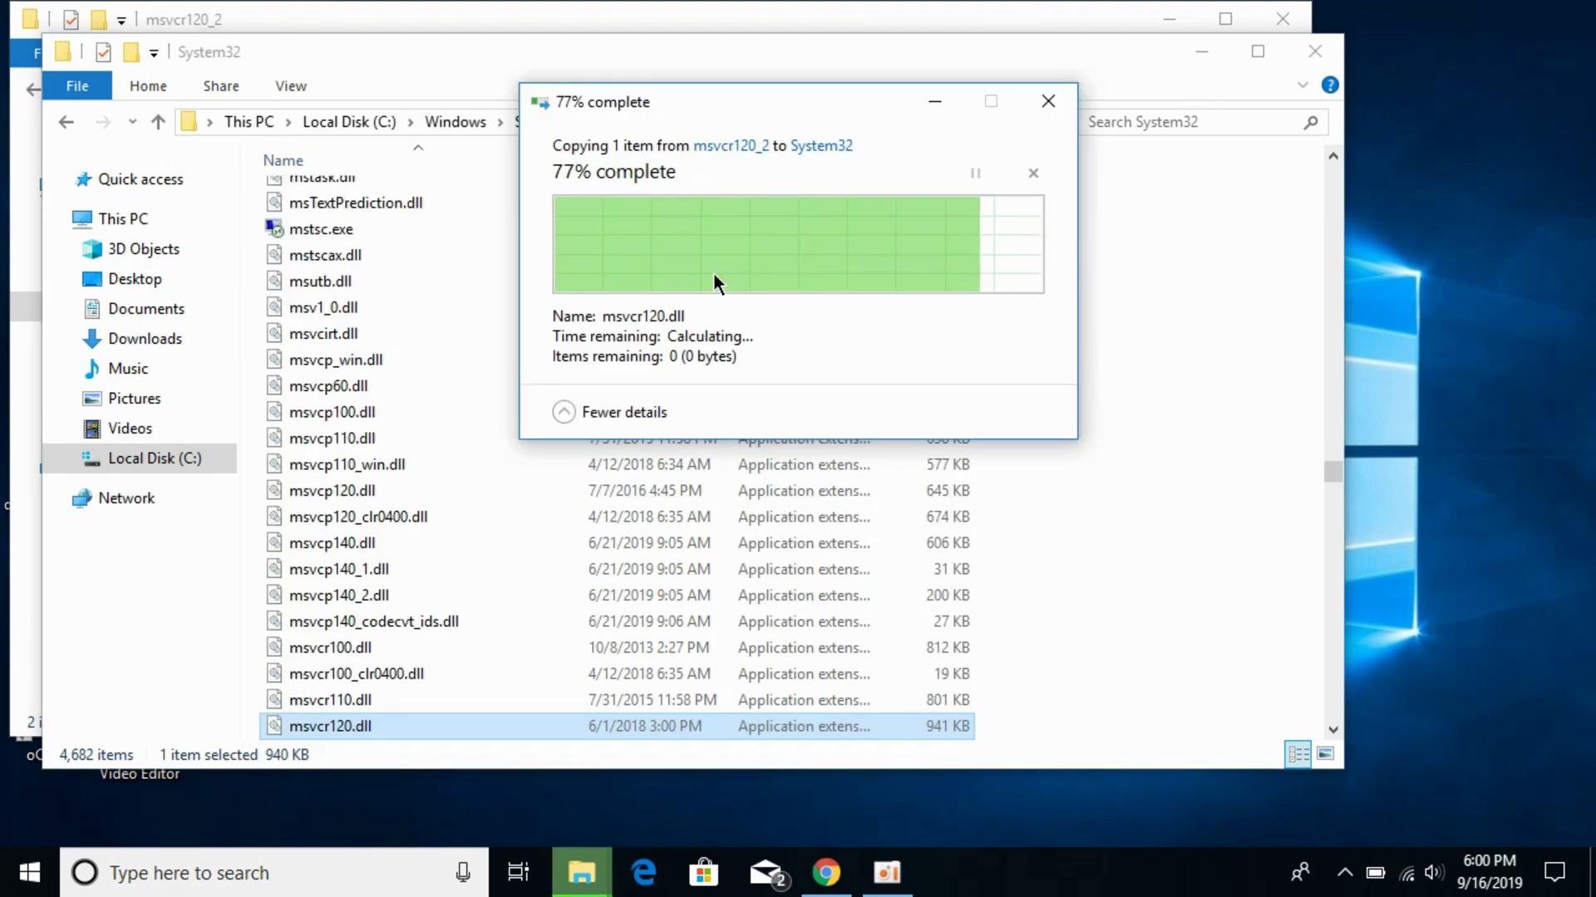